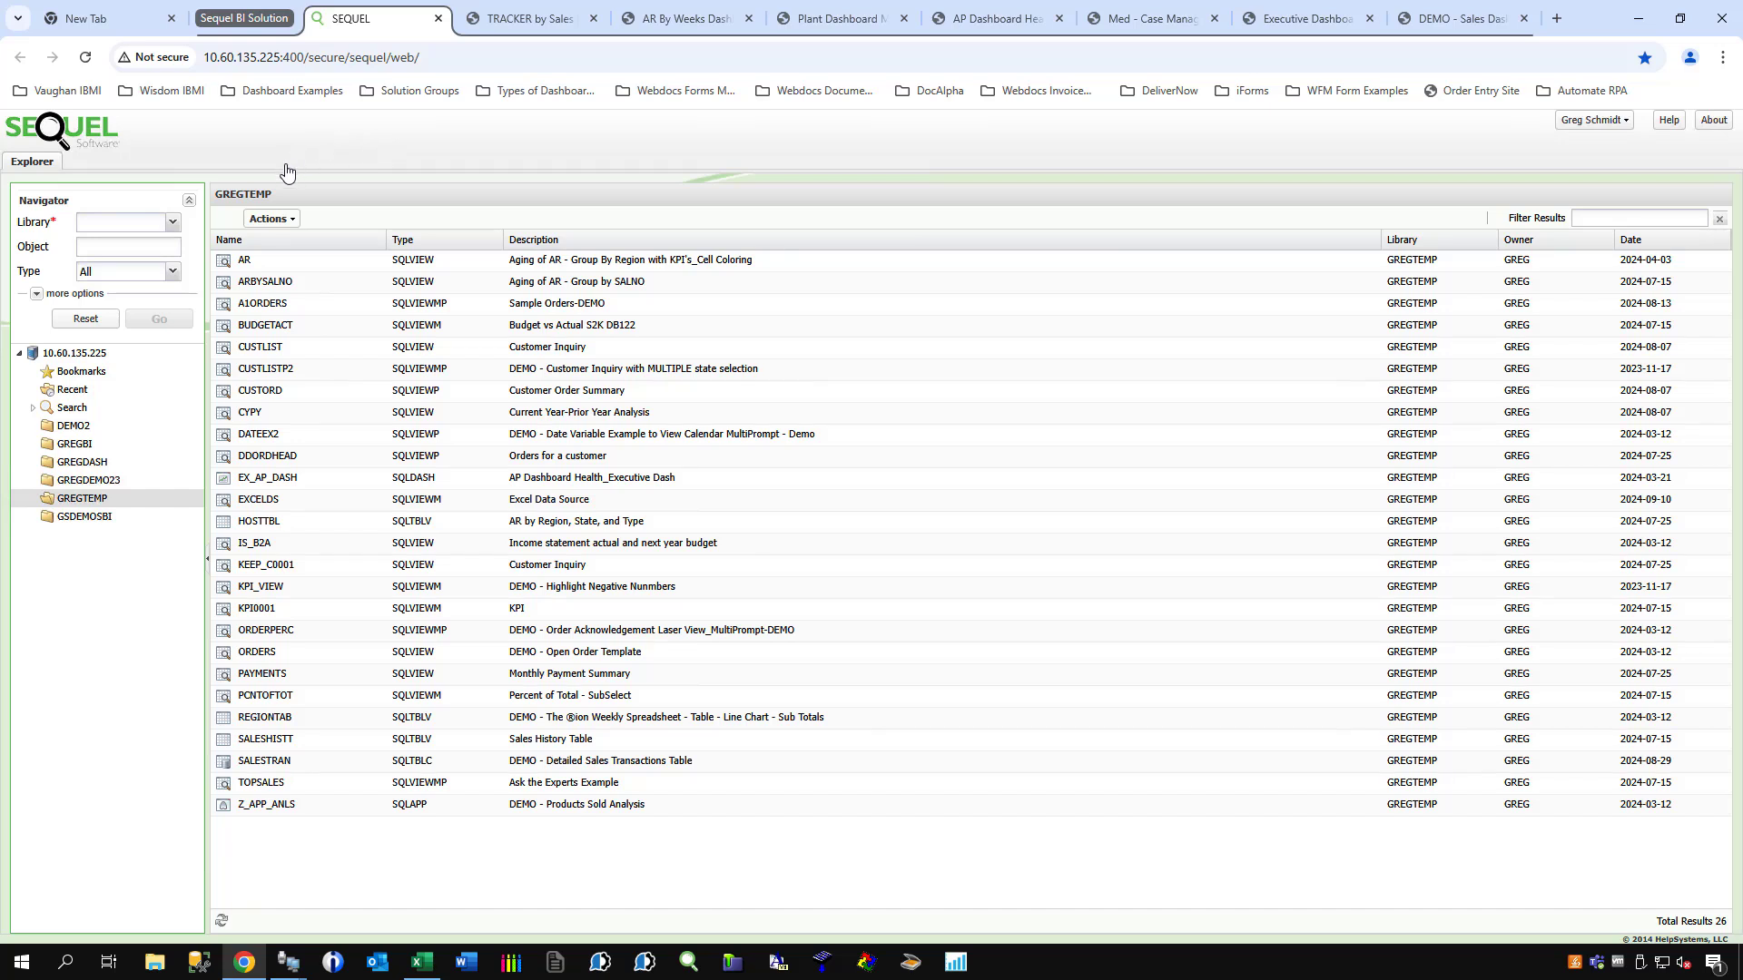
# Look through the bookmarked objects and the GSDEMOSBI library, and list the objects of the GREGTEMP library.
pyautogui.click(80, 373)
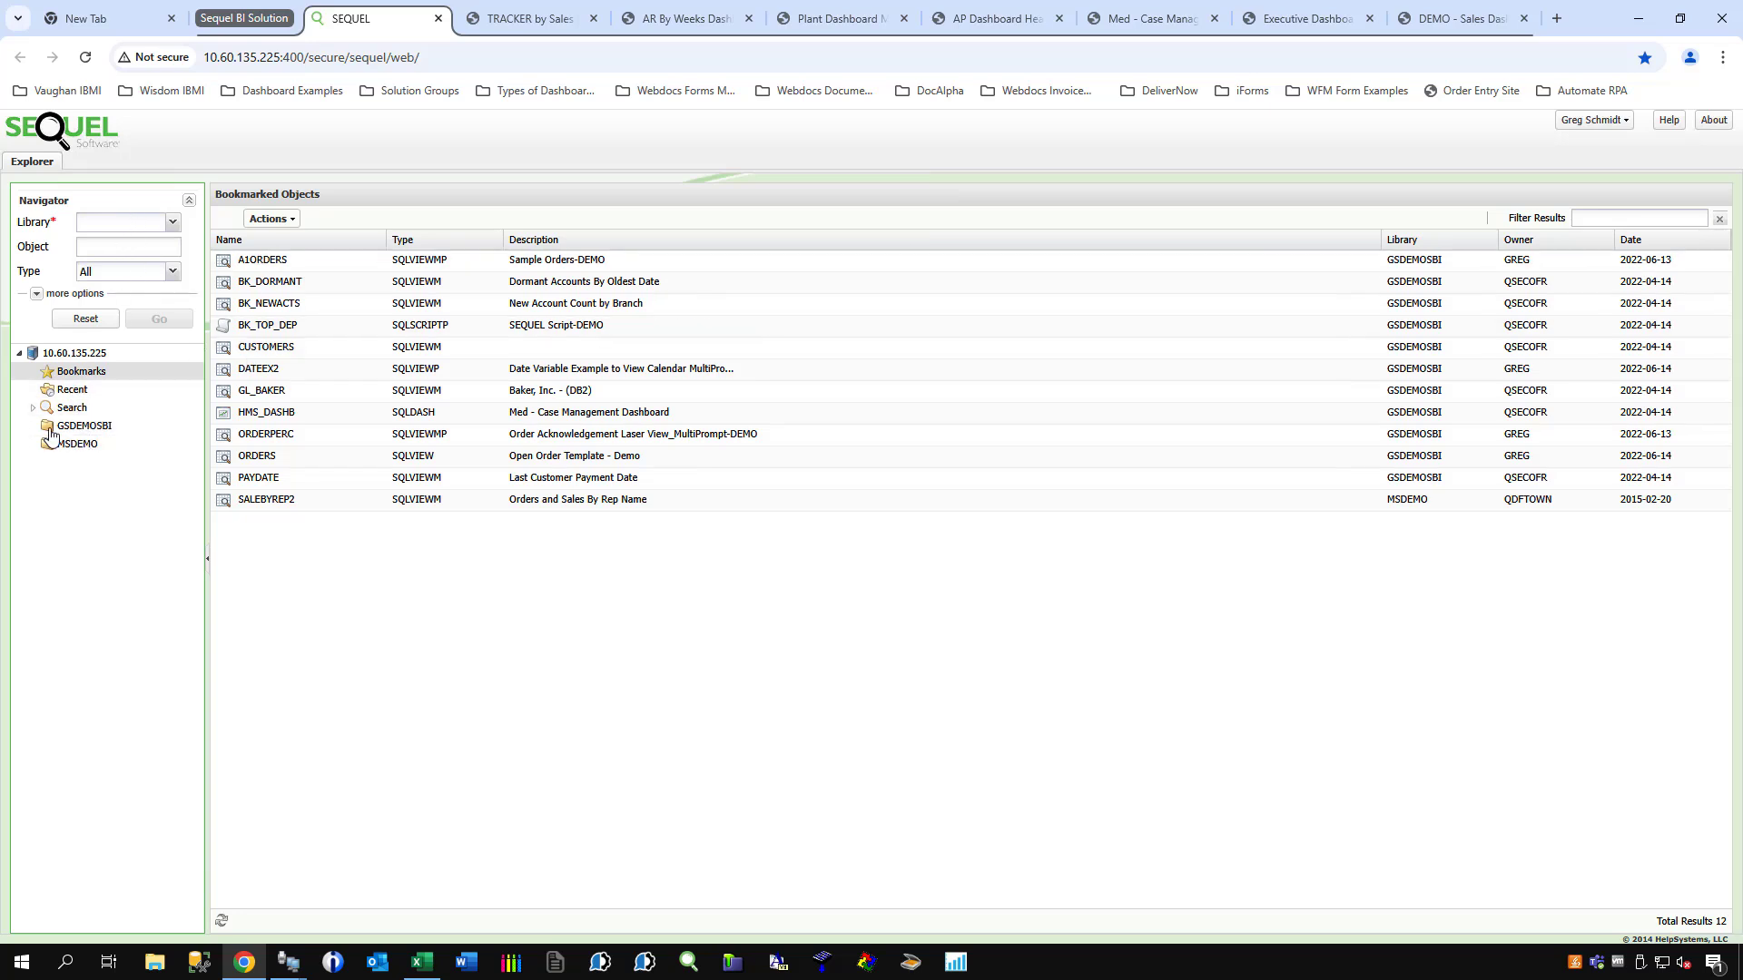
pyautogui.click(82, 427)
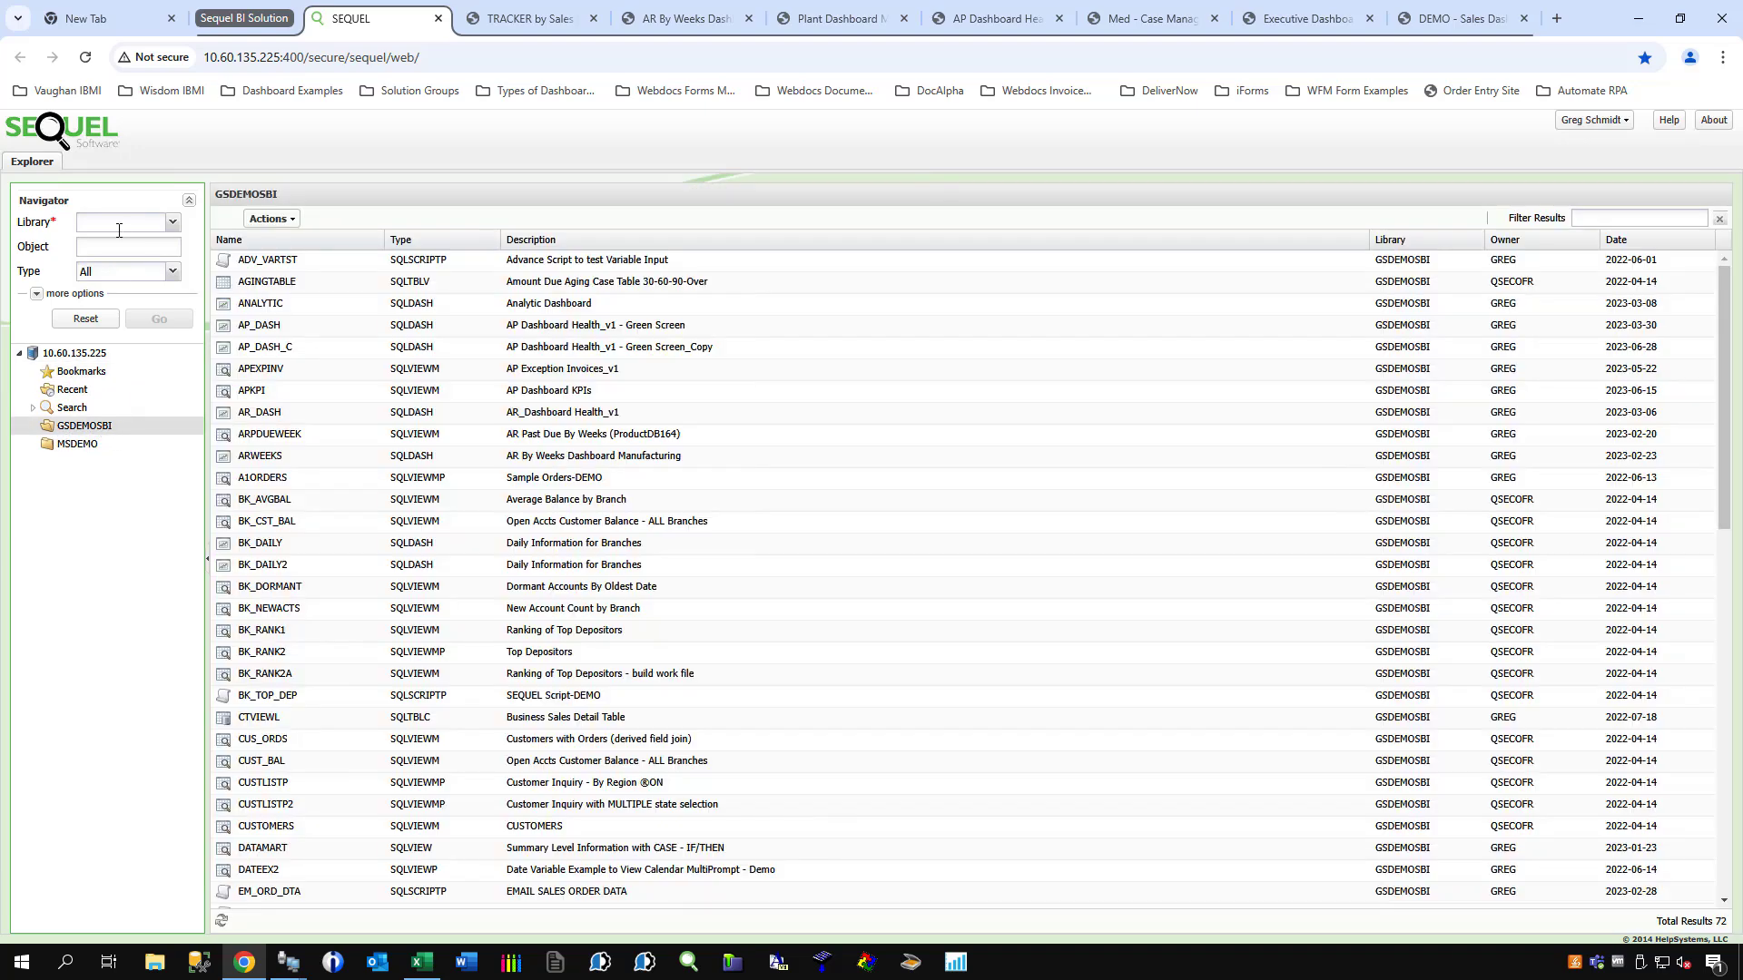
pyautogui.click(112, 217)
pyautogui.write('GREG')
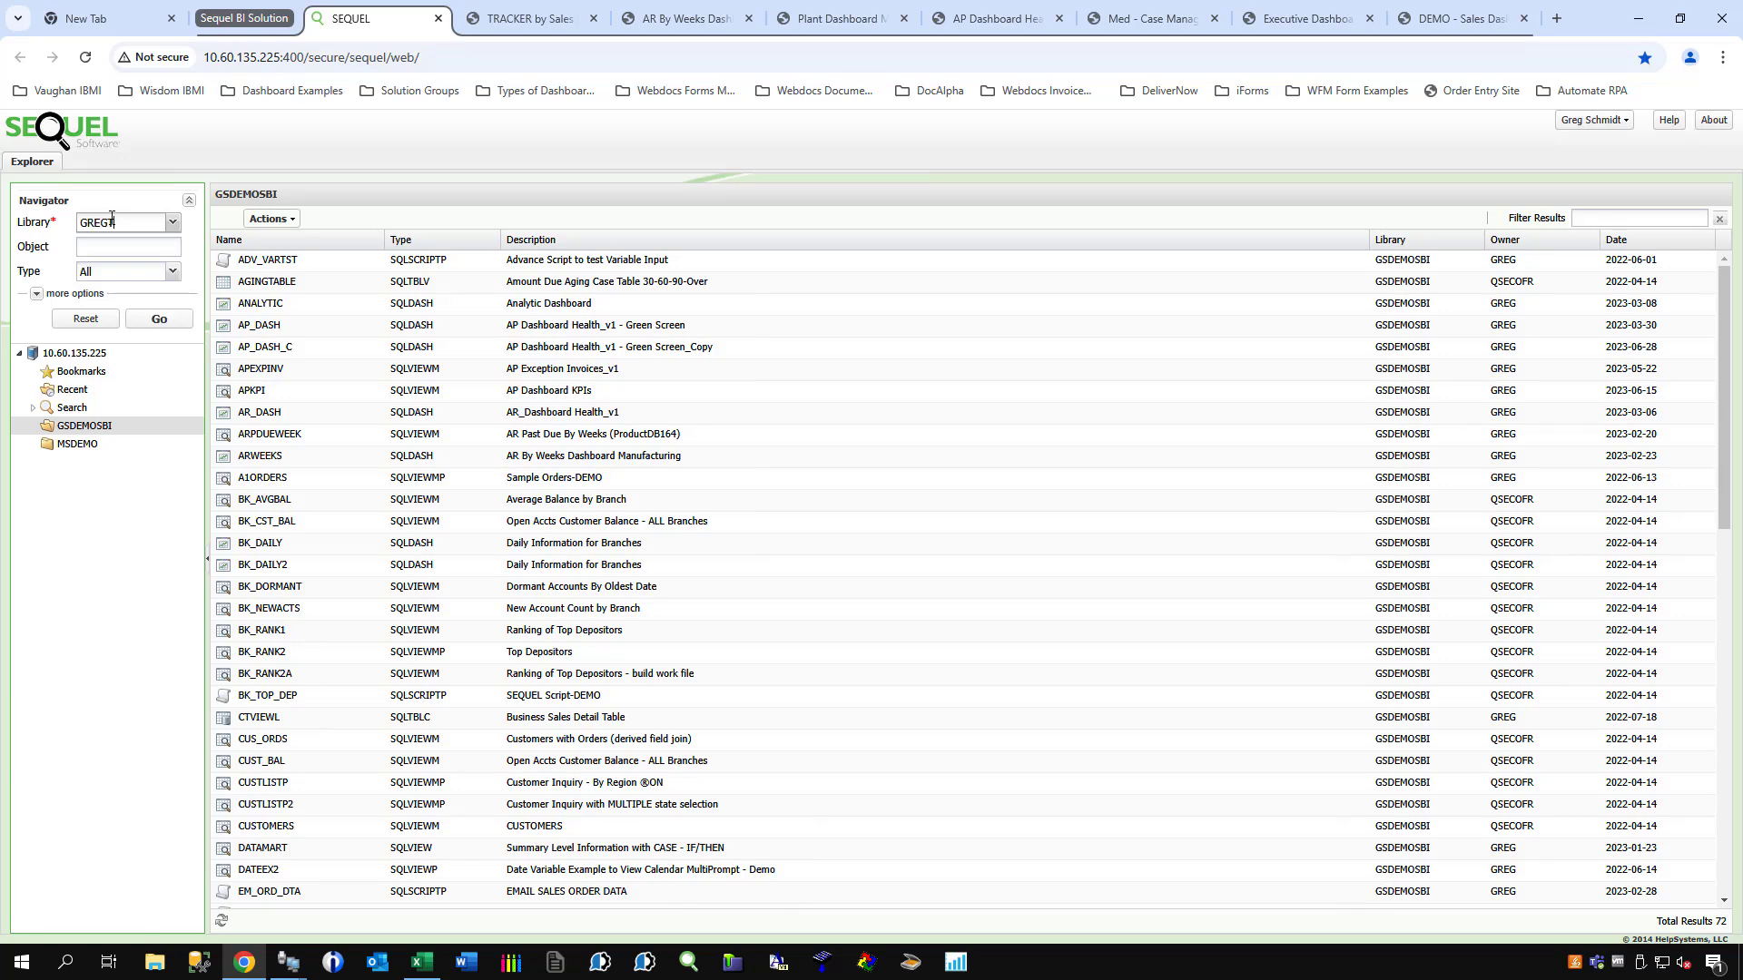
pyautogui.write('TEMP')
pyautogui.press('Return')
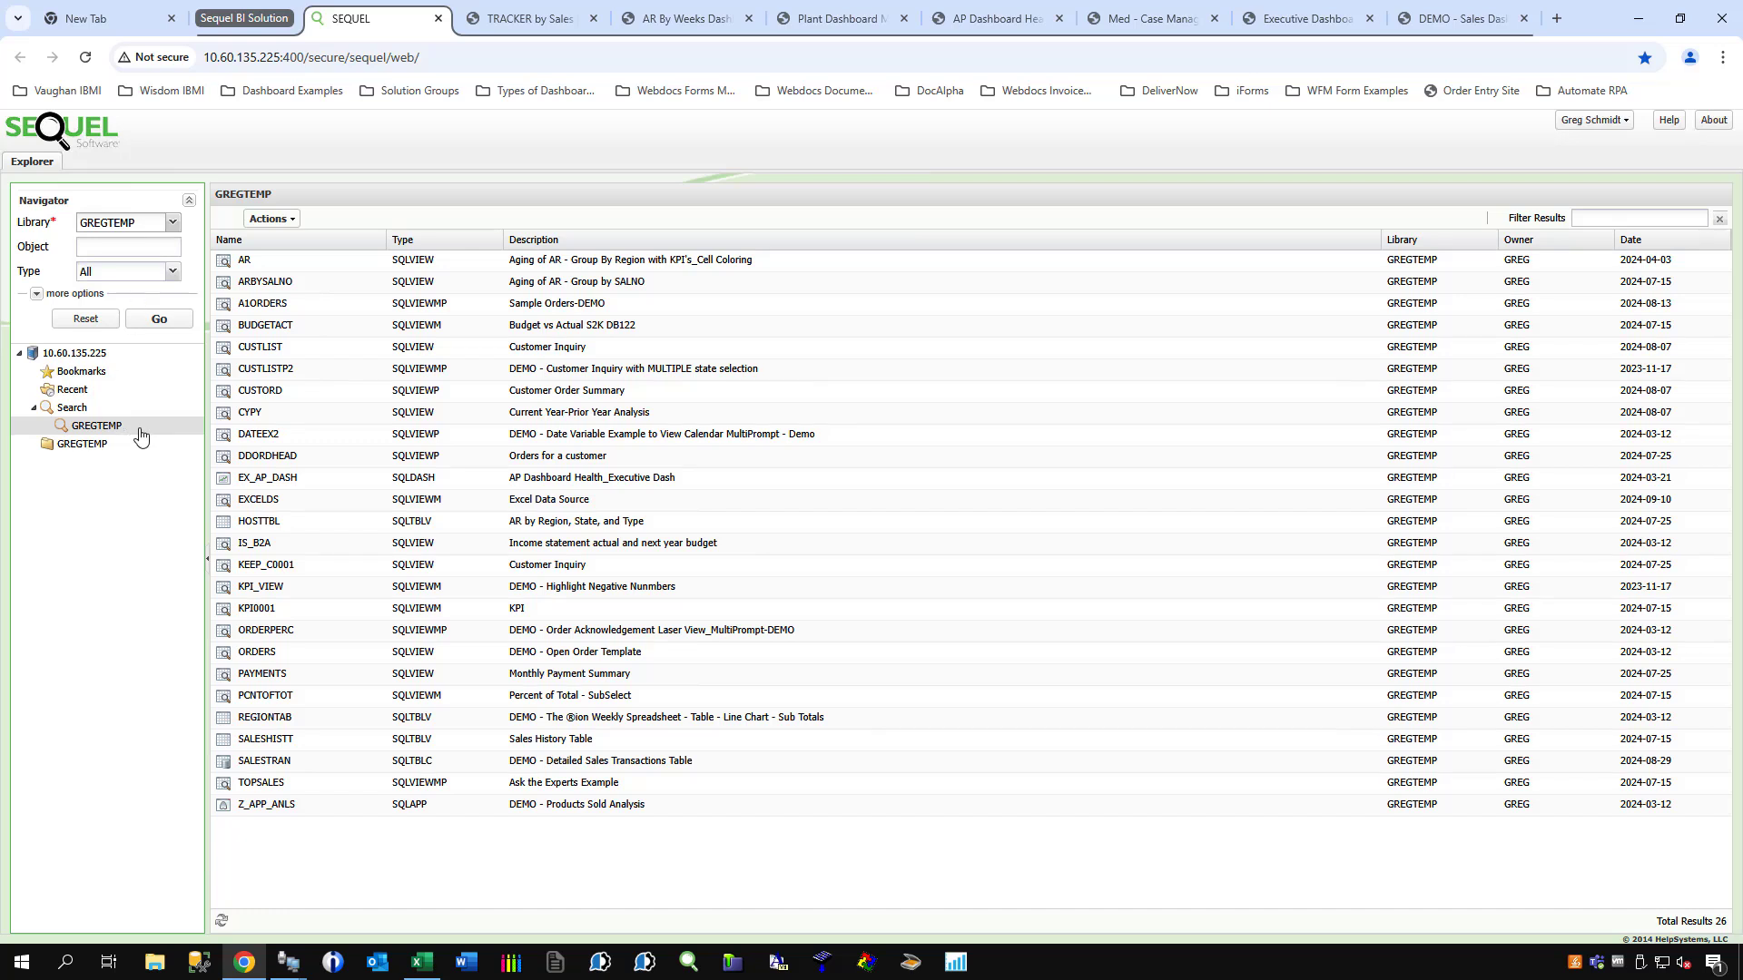
# Run the REGIONTAB table for the South, Mountain, Northeast, West and Midwest regions.
pyautogui.doubleClick(252, 723)
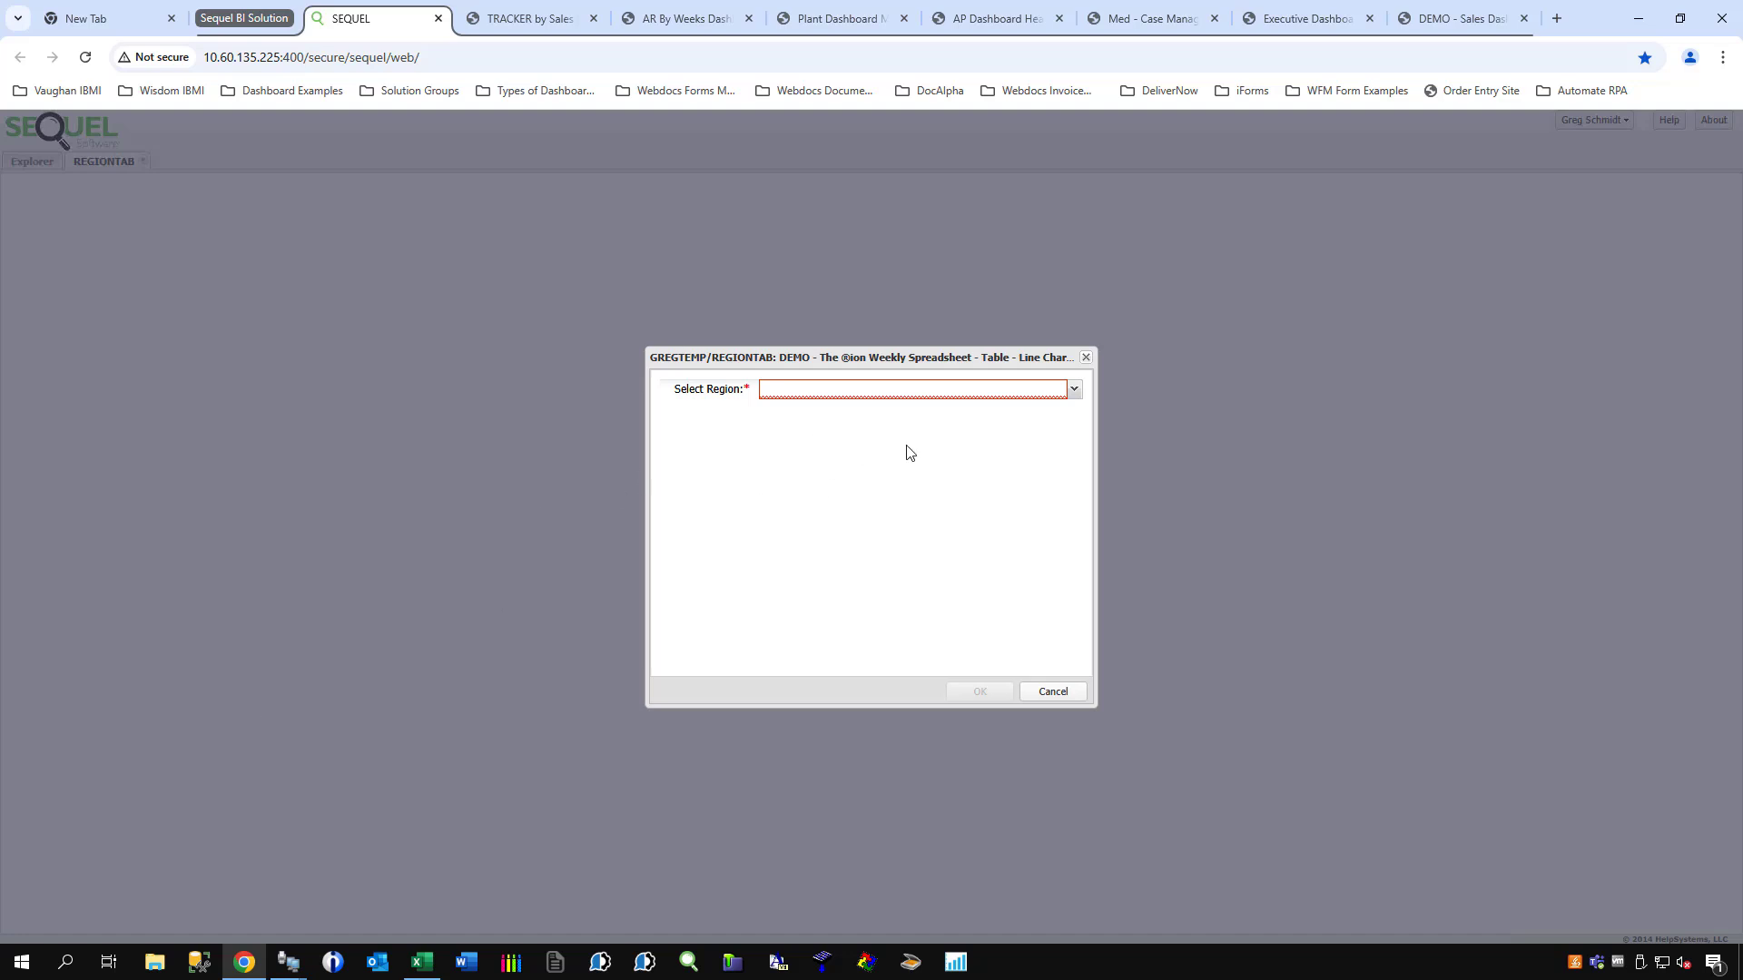
pyautogui.click(1074, 389)
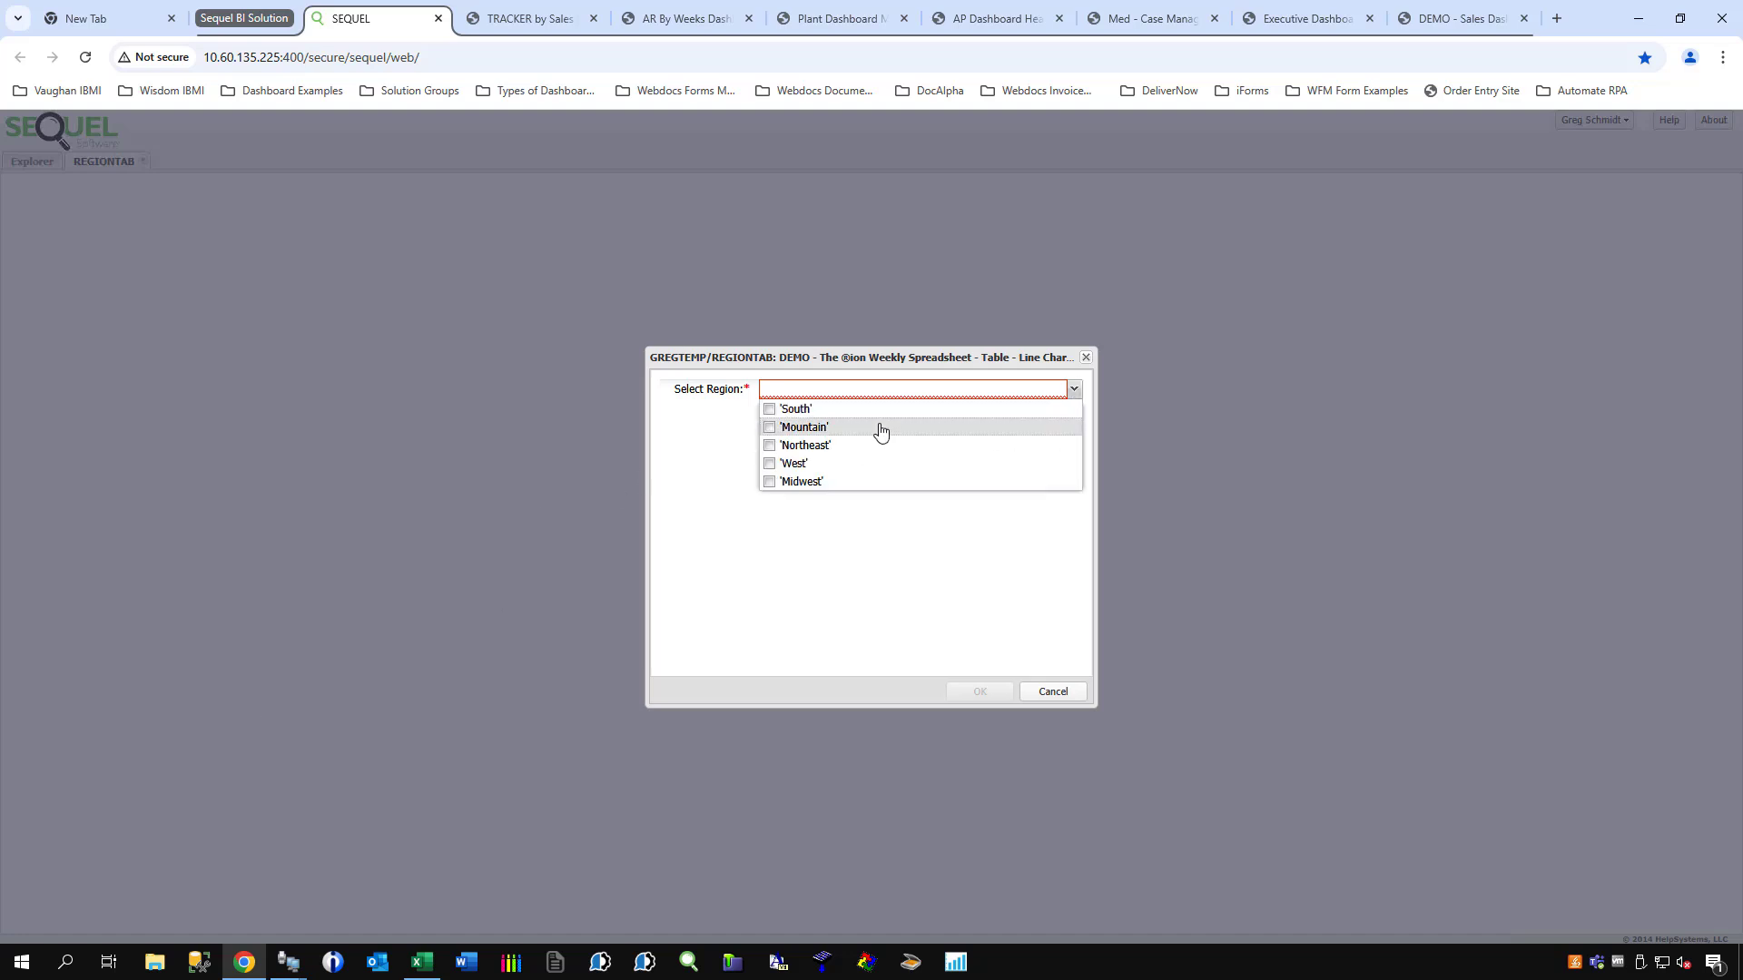
pyautogui.click(769, 409)
pyautogui.click(769, 426)
pyautogui.click(769, 445)
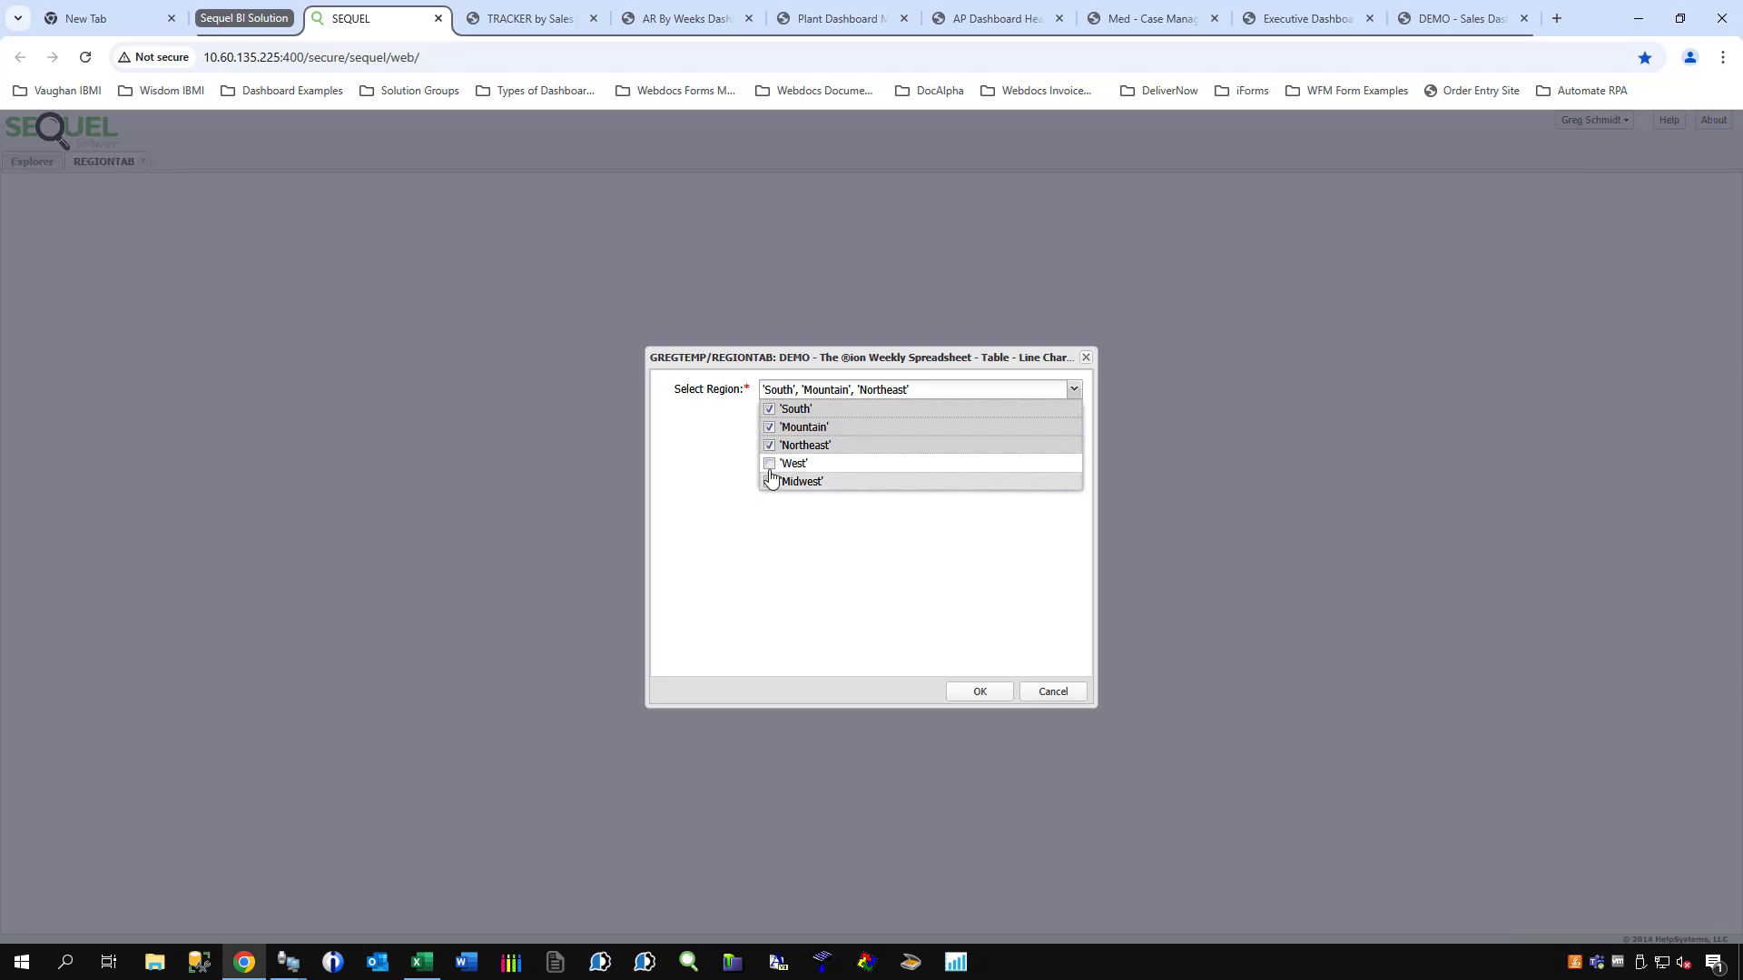
pyautogui.click(769, 463)
pyautogui.click(769, 481)
pyautogui.click(978, 697)
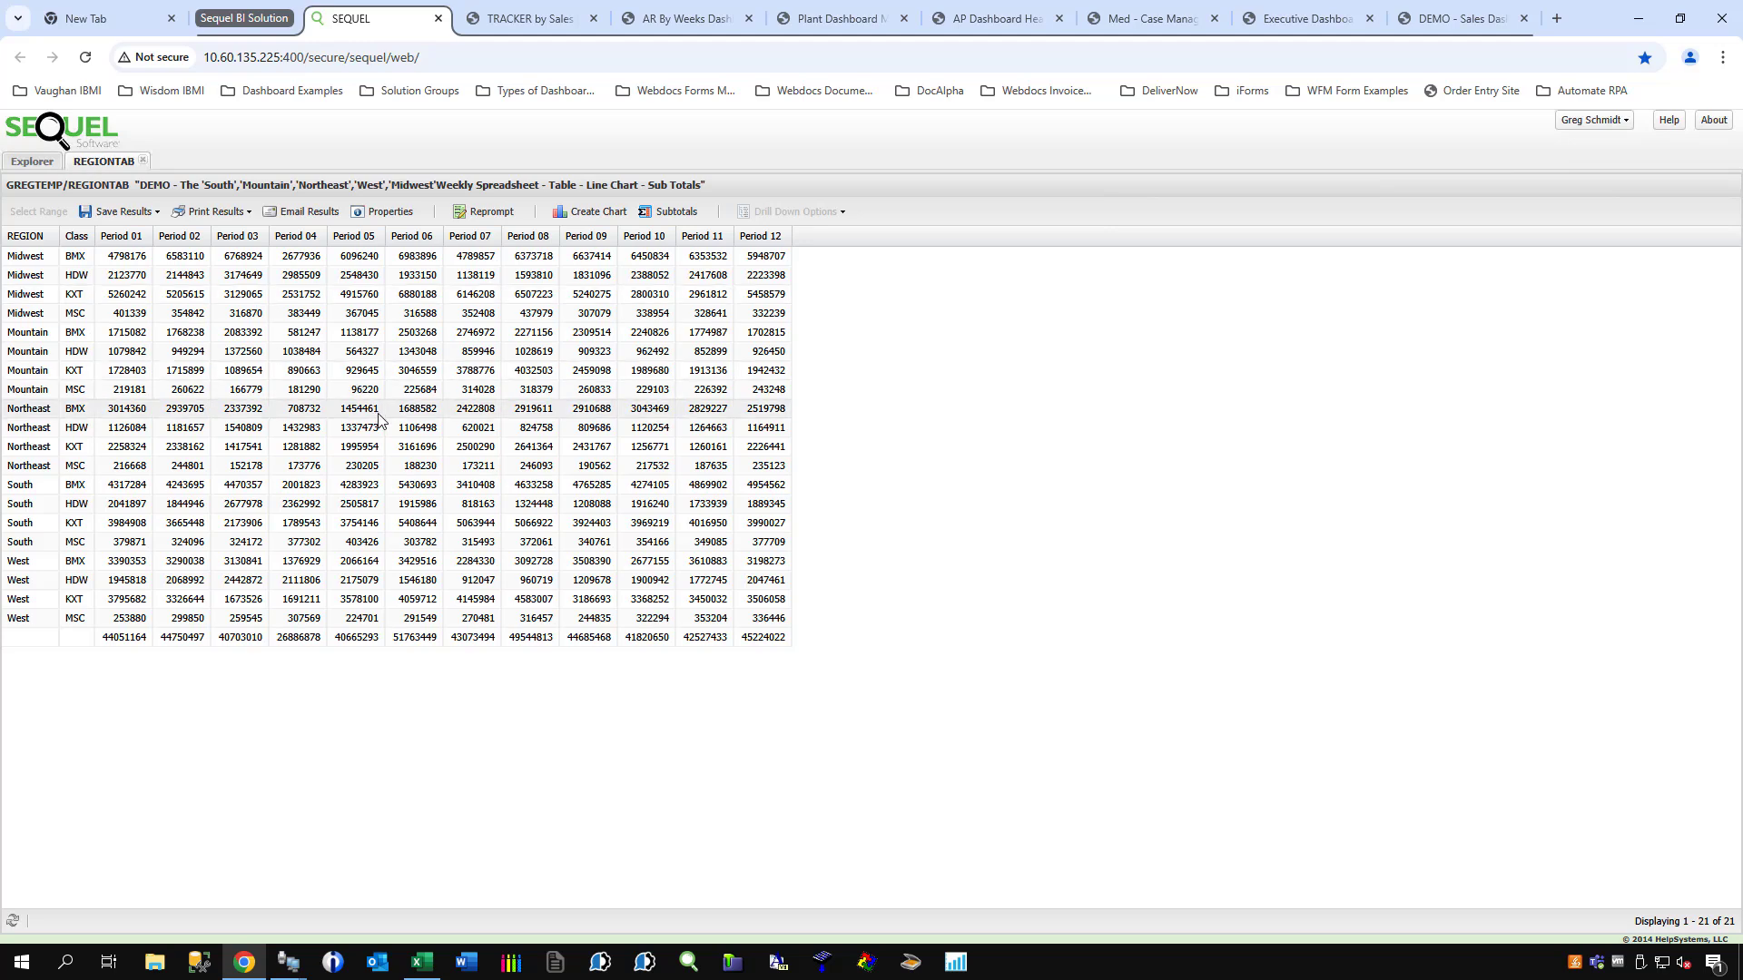
# Add sum subtotals for Period 01 through Period 12 at each change in REGION, keeping grand totals and totals below the data.
pyautogui.click(670, 211)
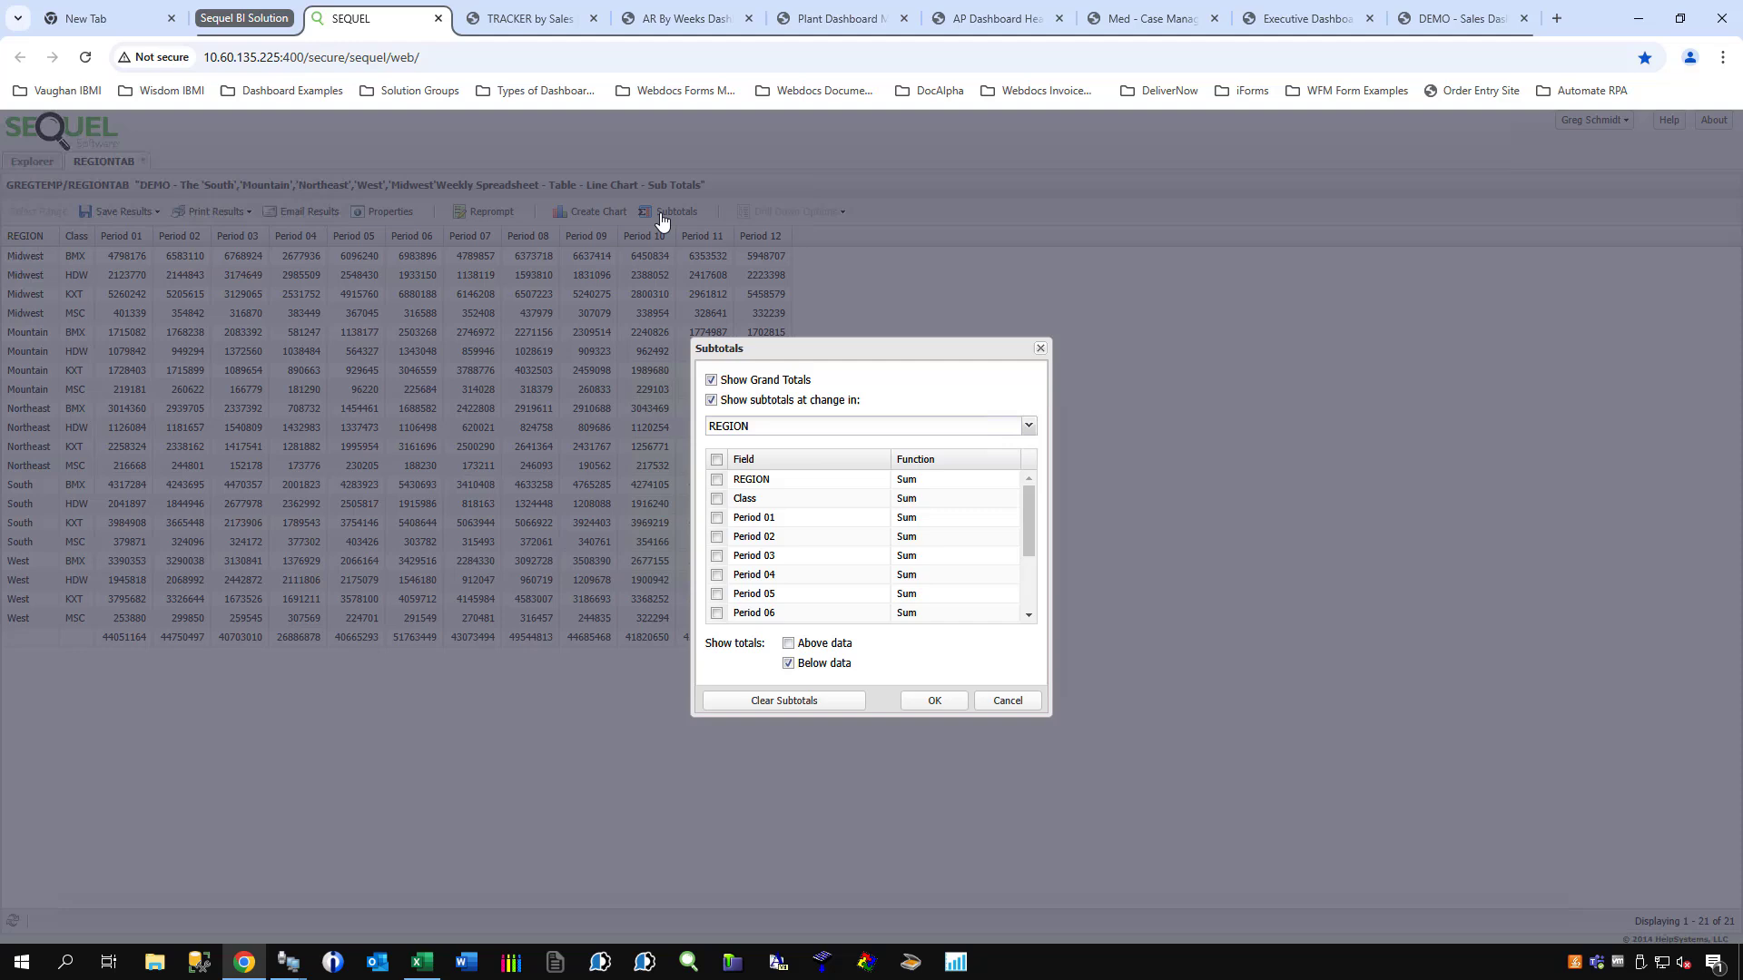
pyautogui.click(717, 519)
pyautogui.click(717, 537)
pyautogui.click(717, 555)
pyautogui.click(717, 574)
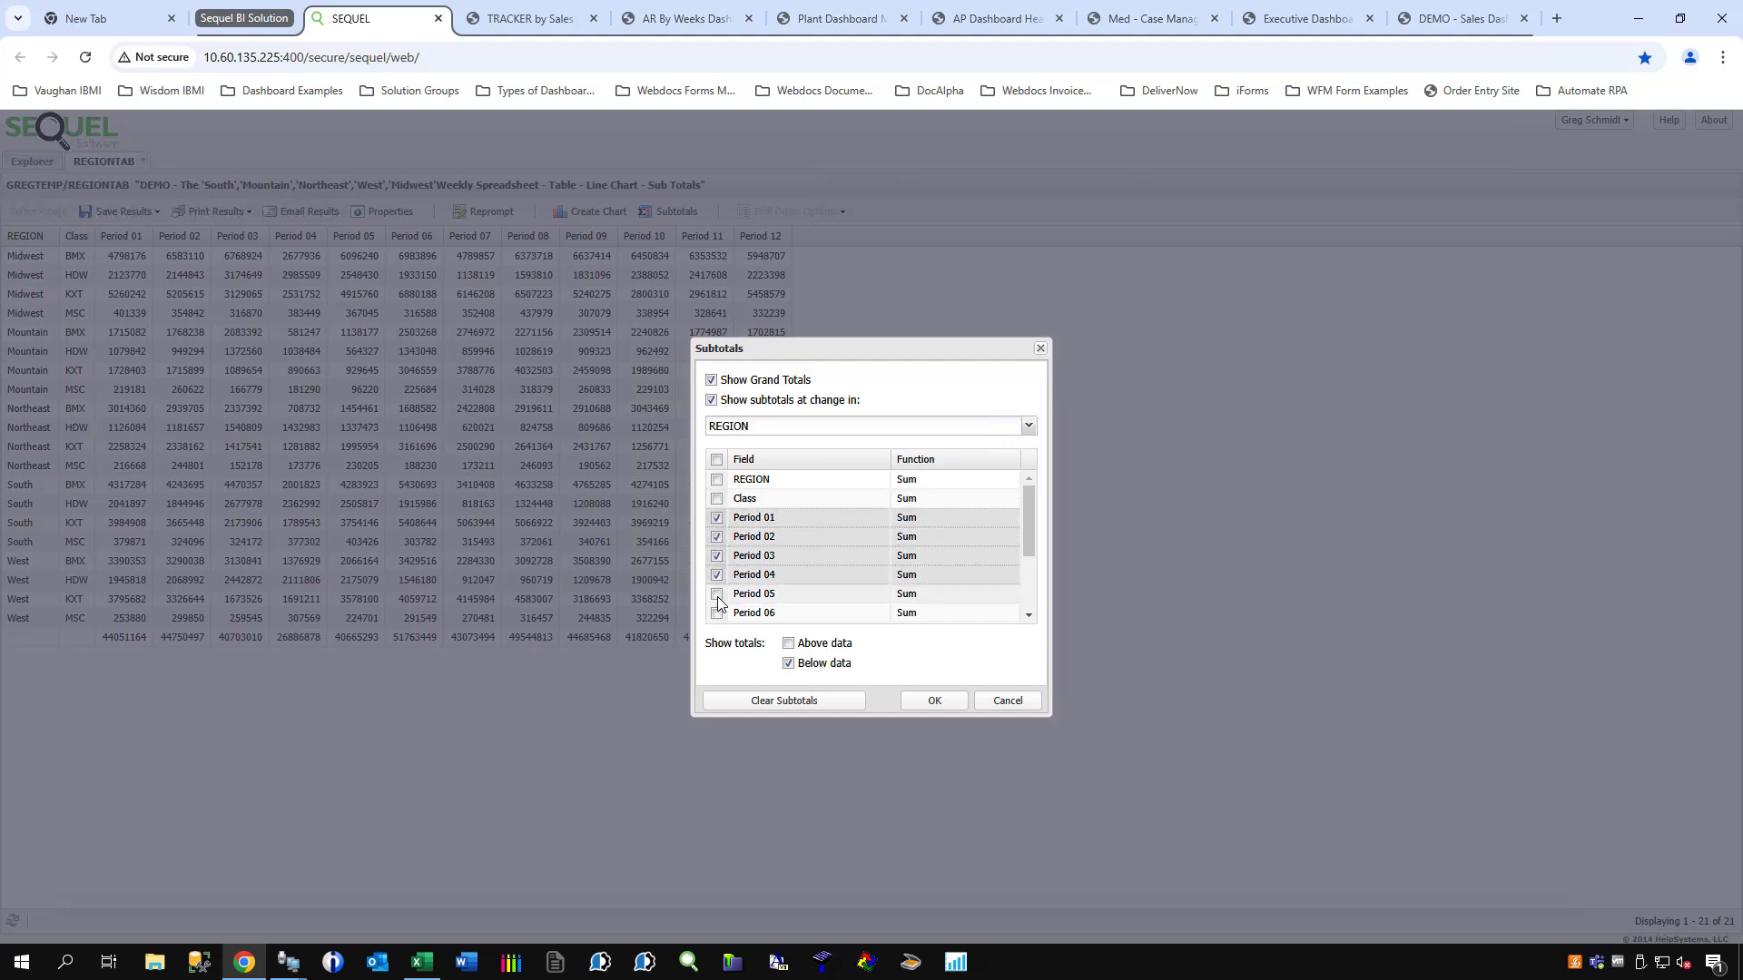
pyautogui.click(717, 594)
pyautogui.click(717, 613)
pyautogui.scroll(-2, 719, 610)
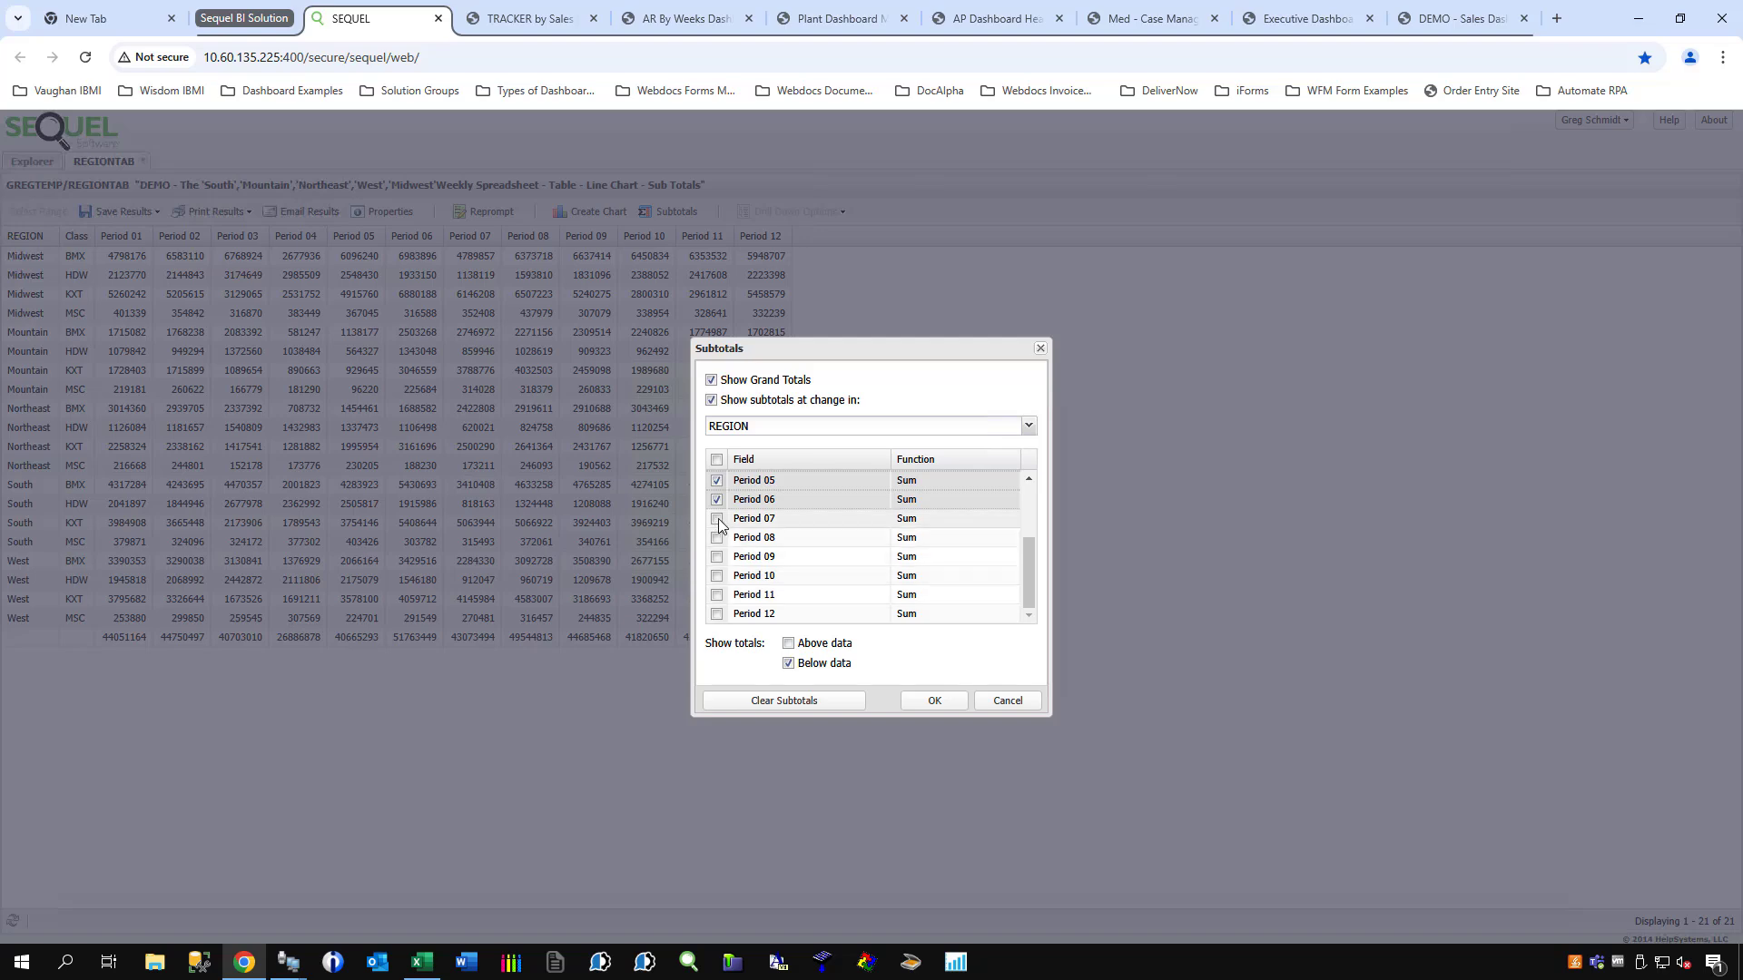
pyautogui.click(717, 518)
pyautogui.click(717, 537)
pyautogui.click(717, 556)
pyautogui.click(718, 576)
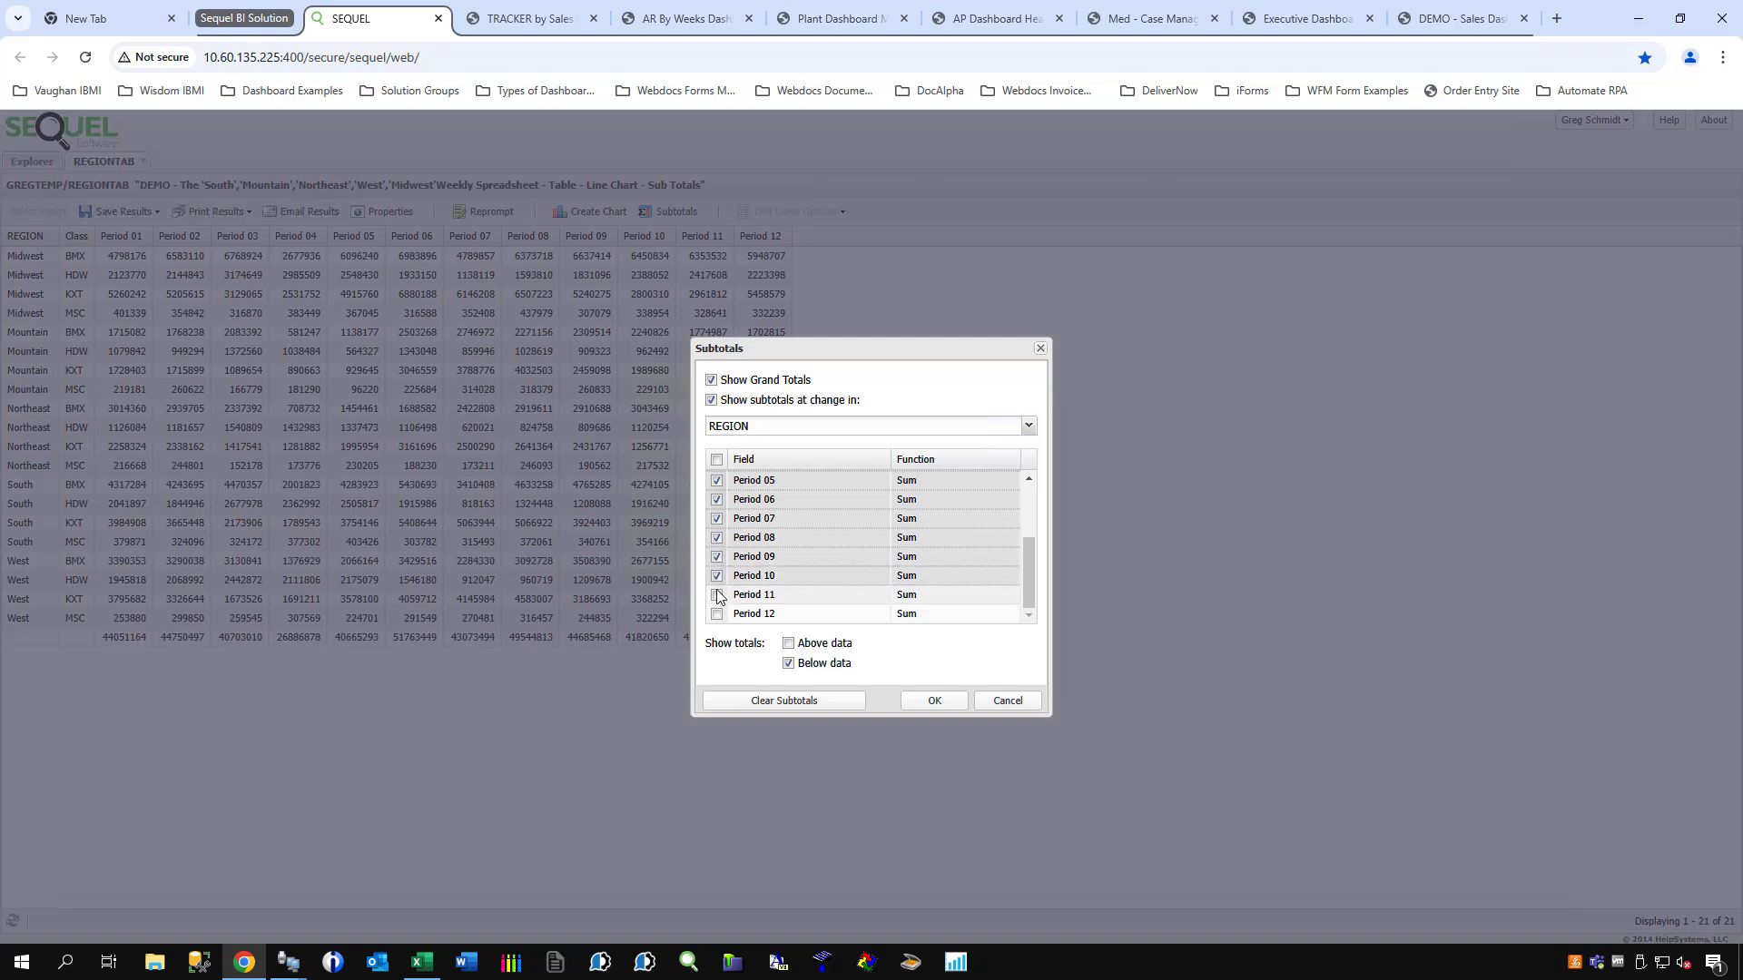
pyautogui.click(717, 595)
pyautogui.click(717, 614)
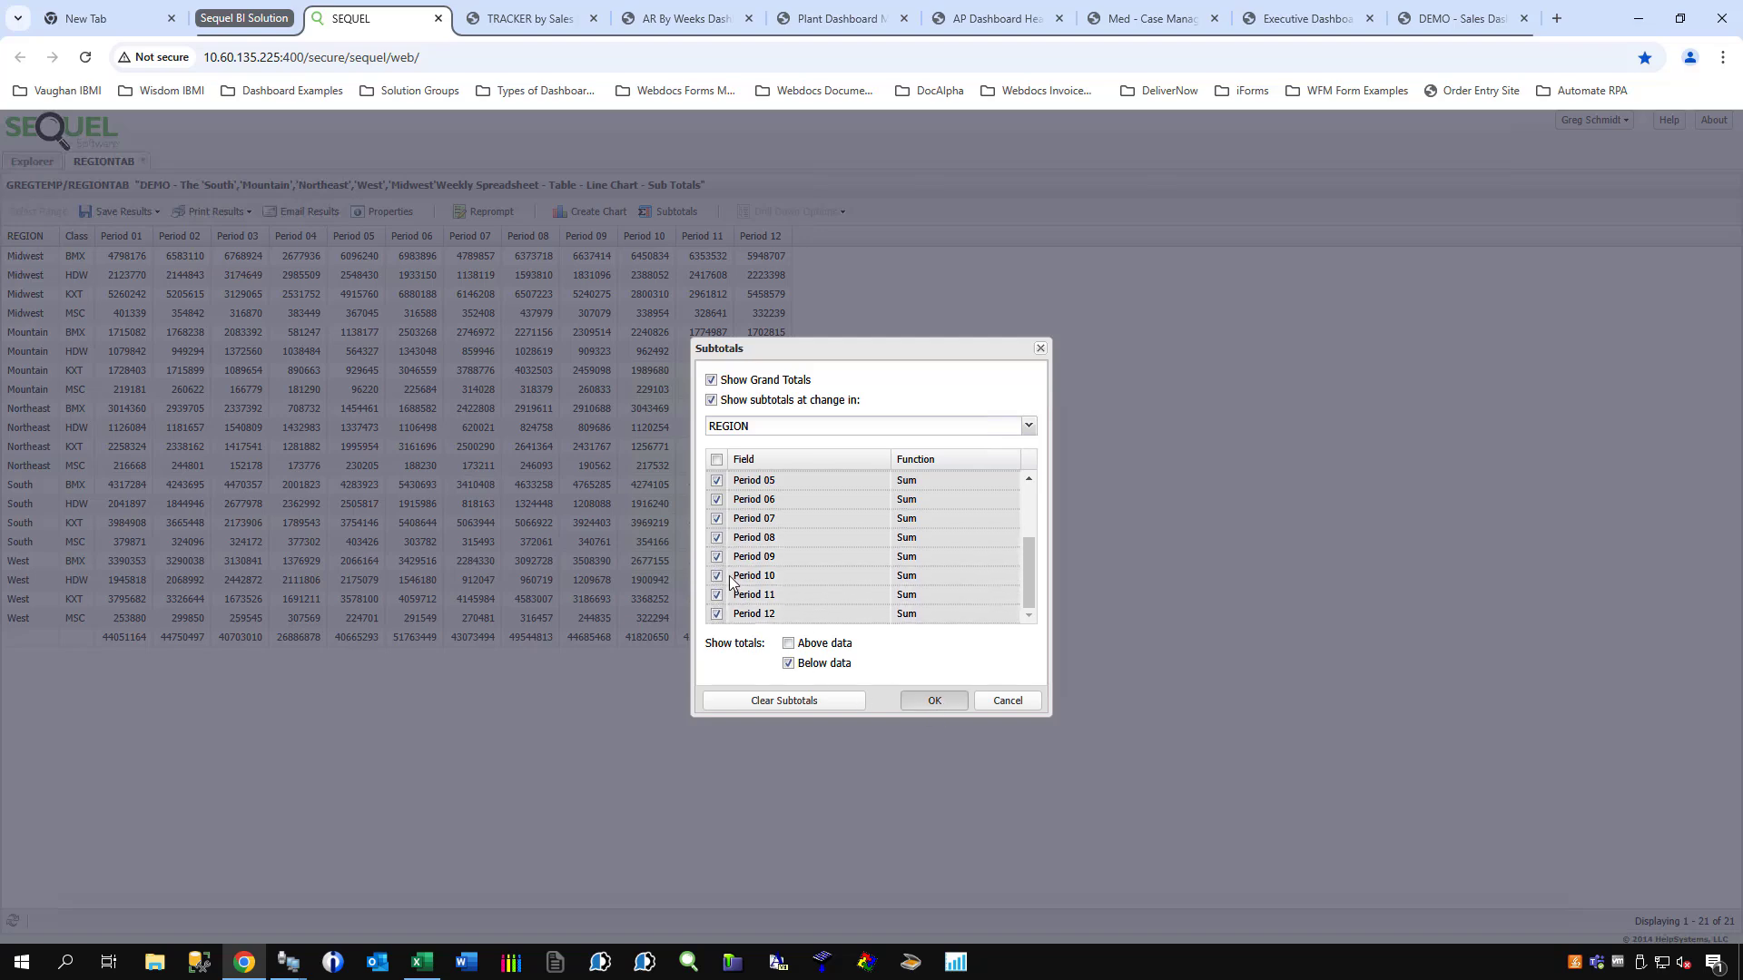
pyautogui.press('Return')
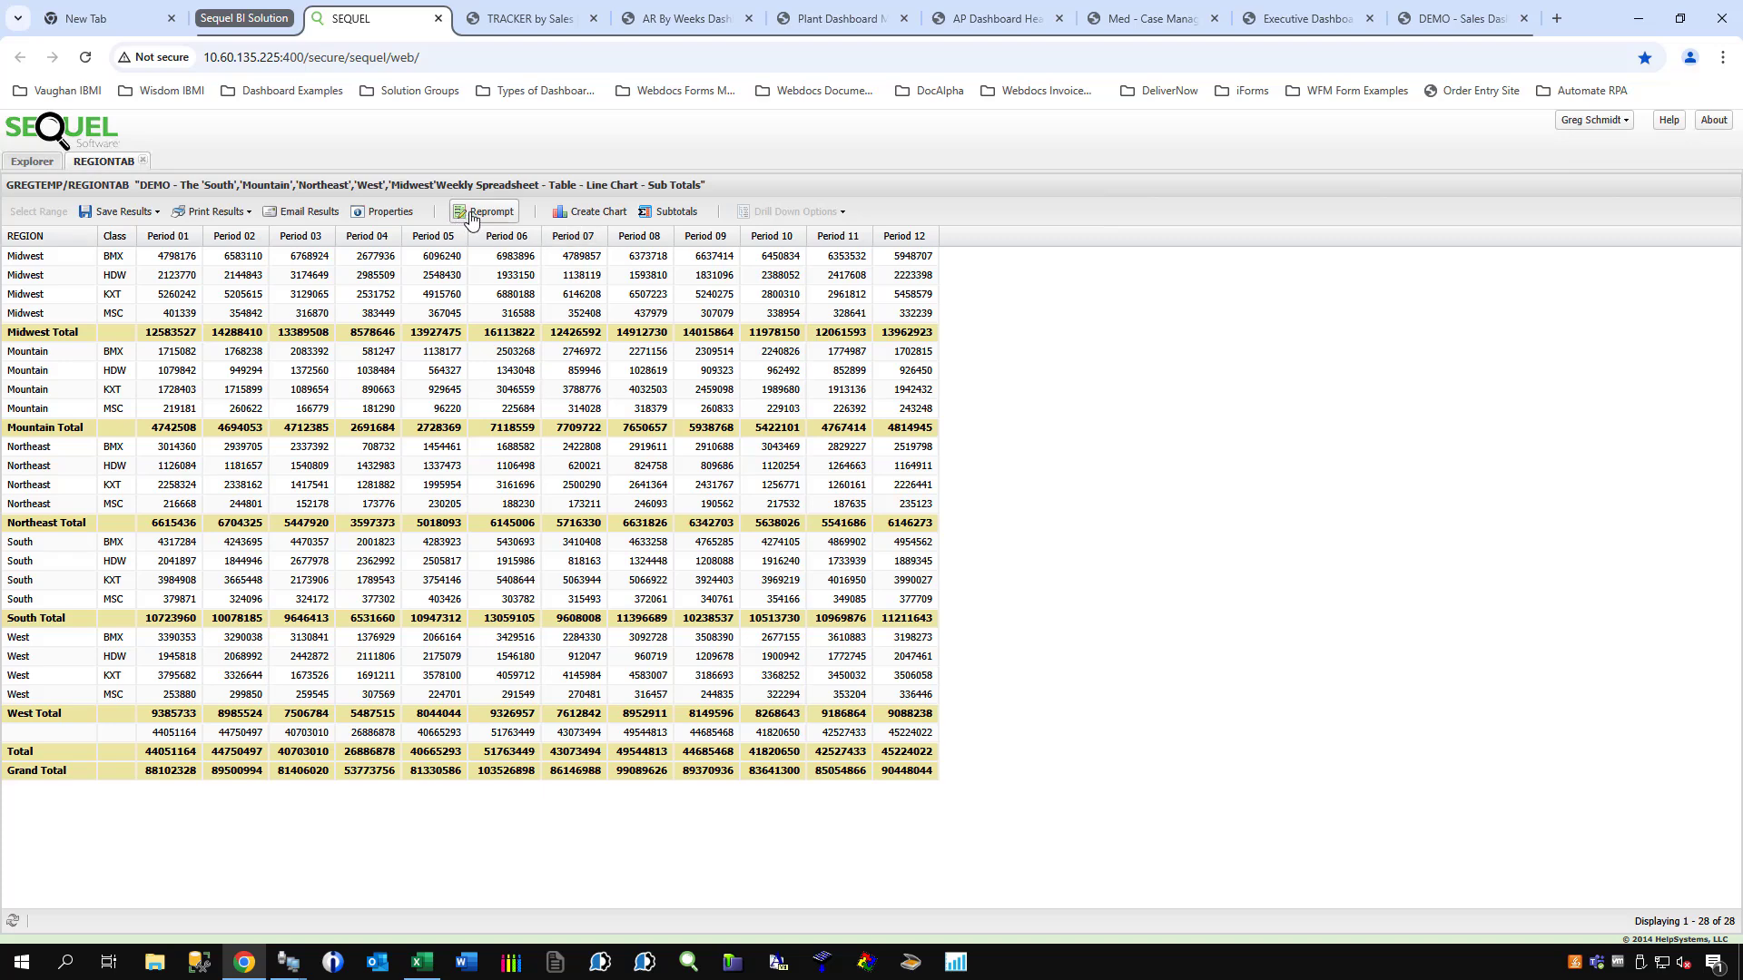
# Look over the download formats for saving the results, including the Excel export options, without exporting.
pyautogui.click(155, 212)
pyautogui.moveTo(145, 240)
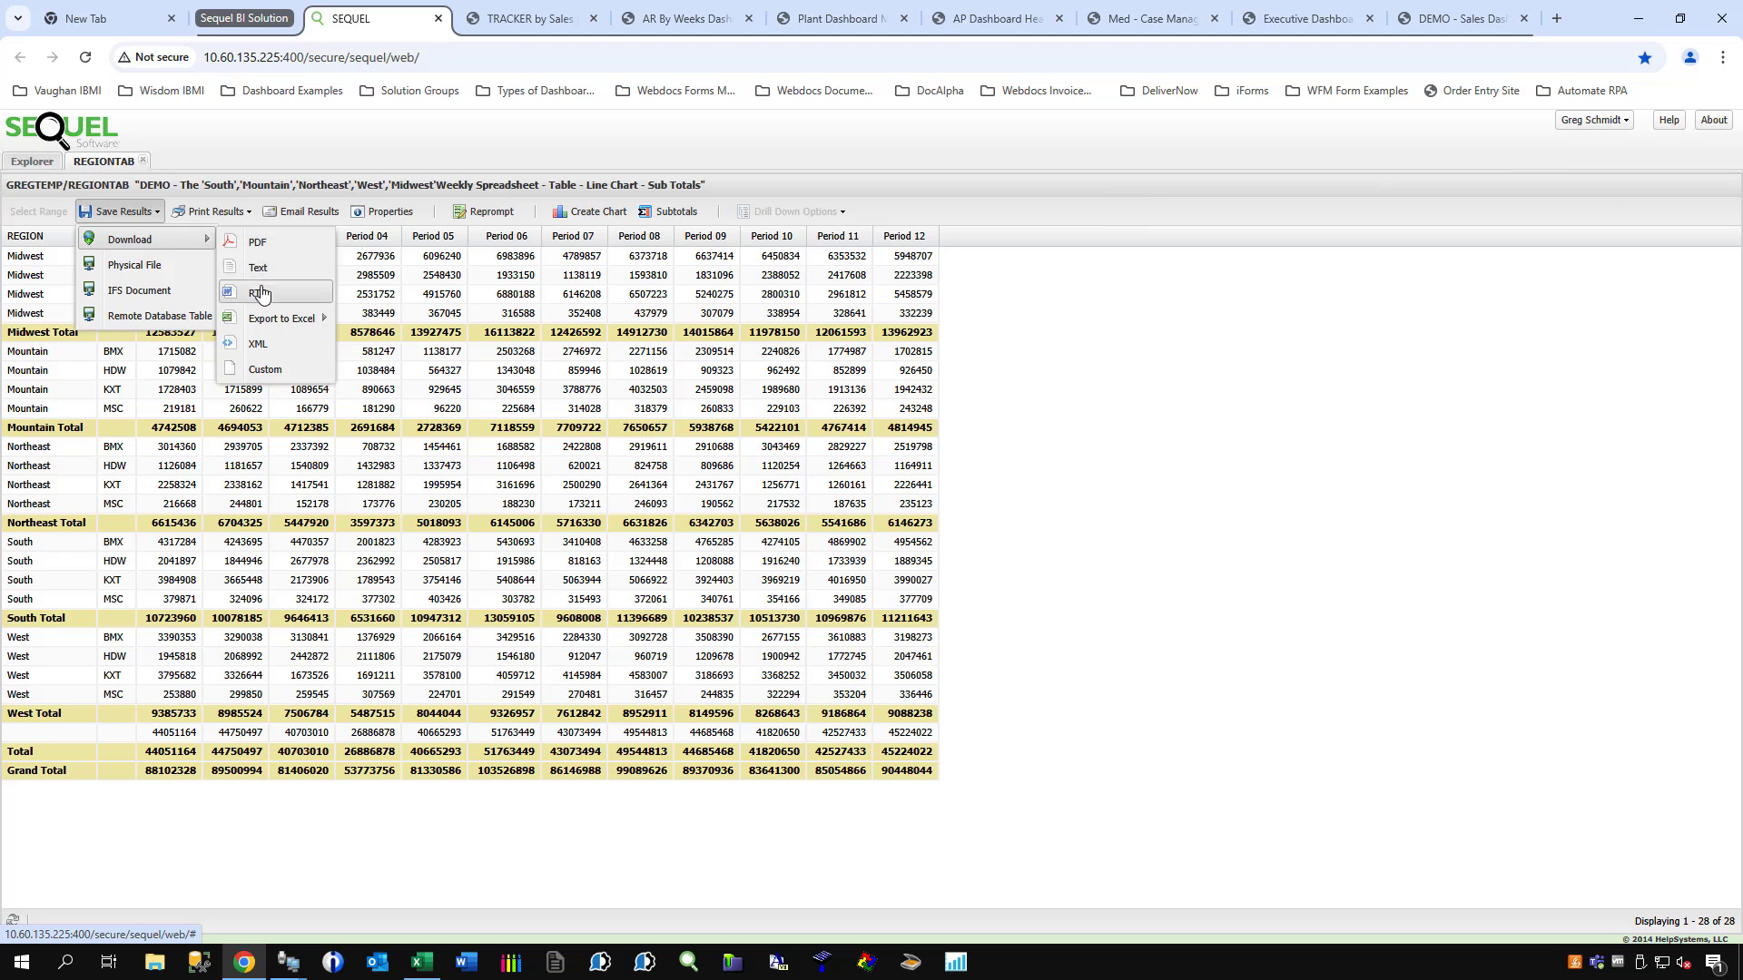
pyautogui.moveTo(260, 323)
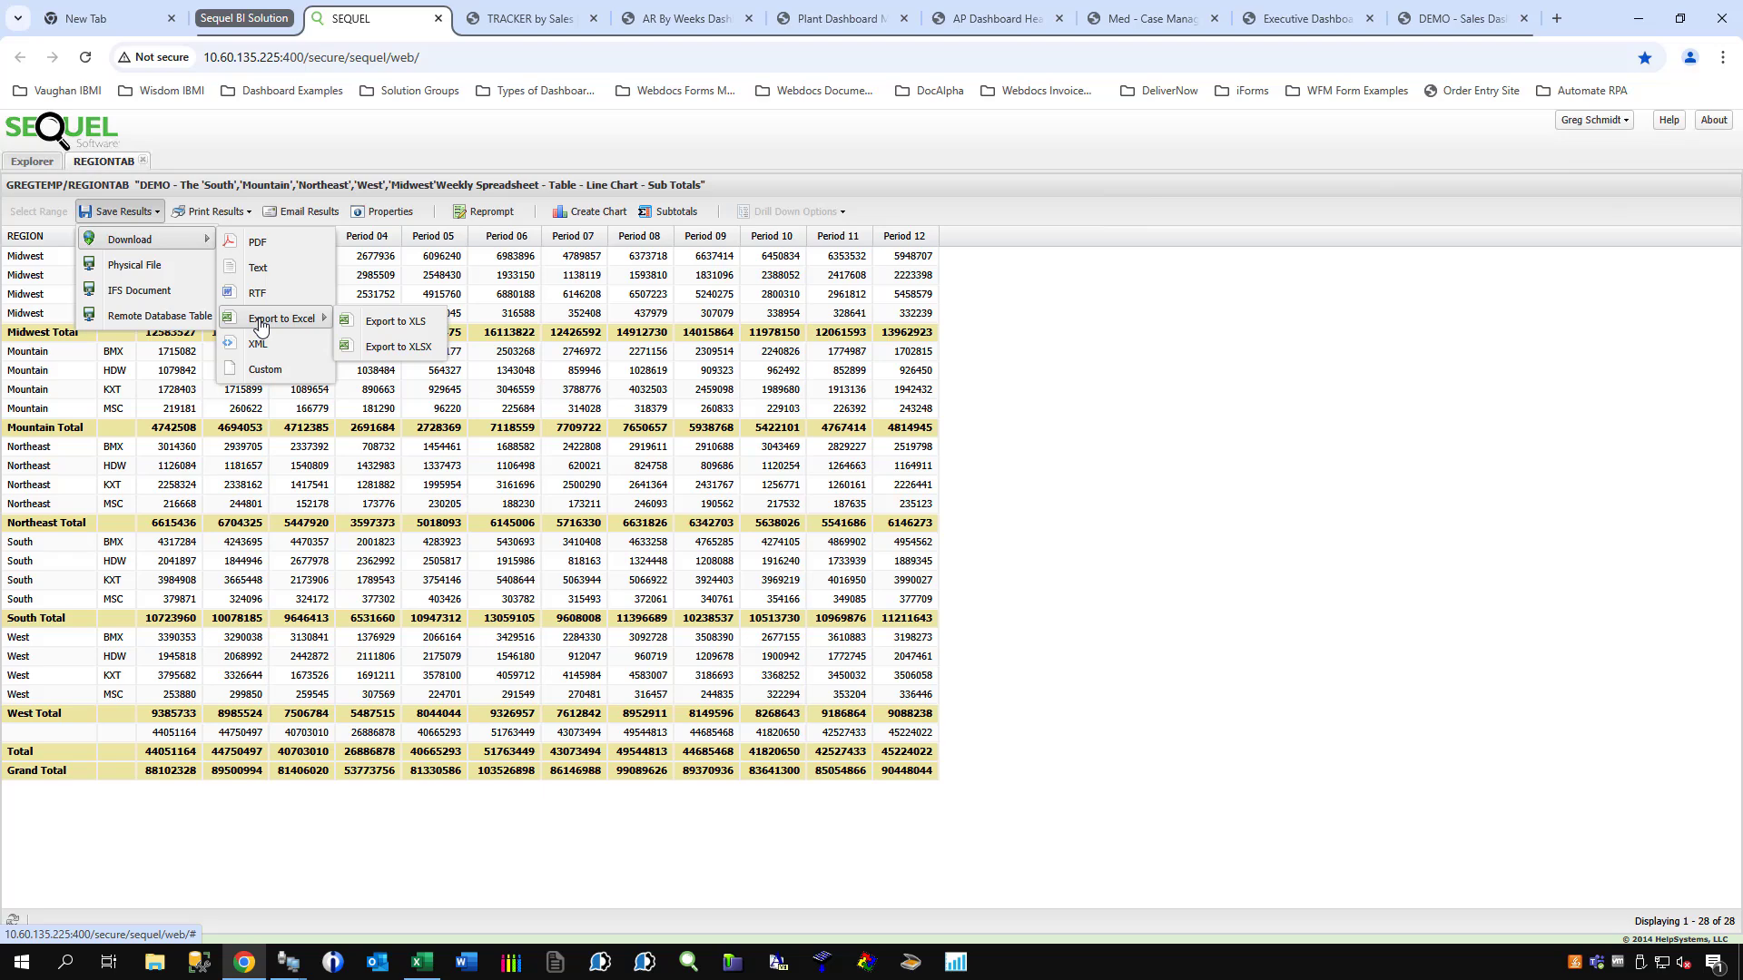
pyautogui.click(434, 134)
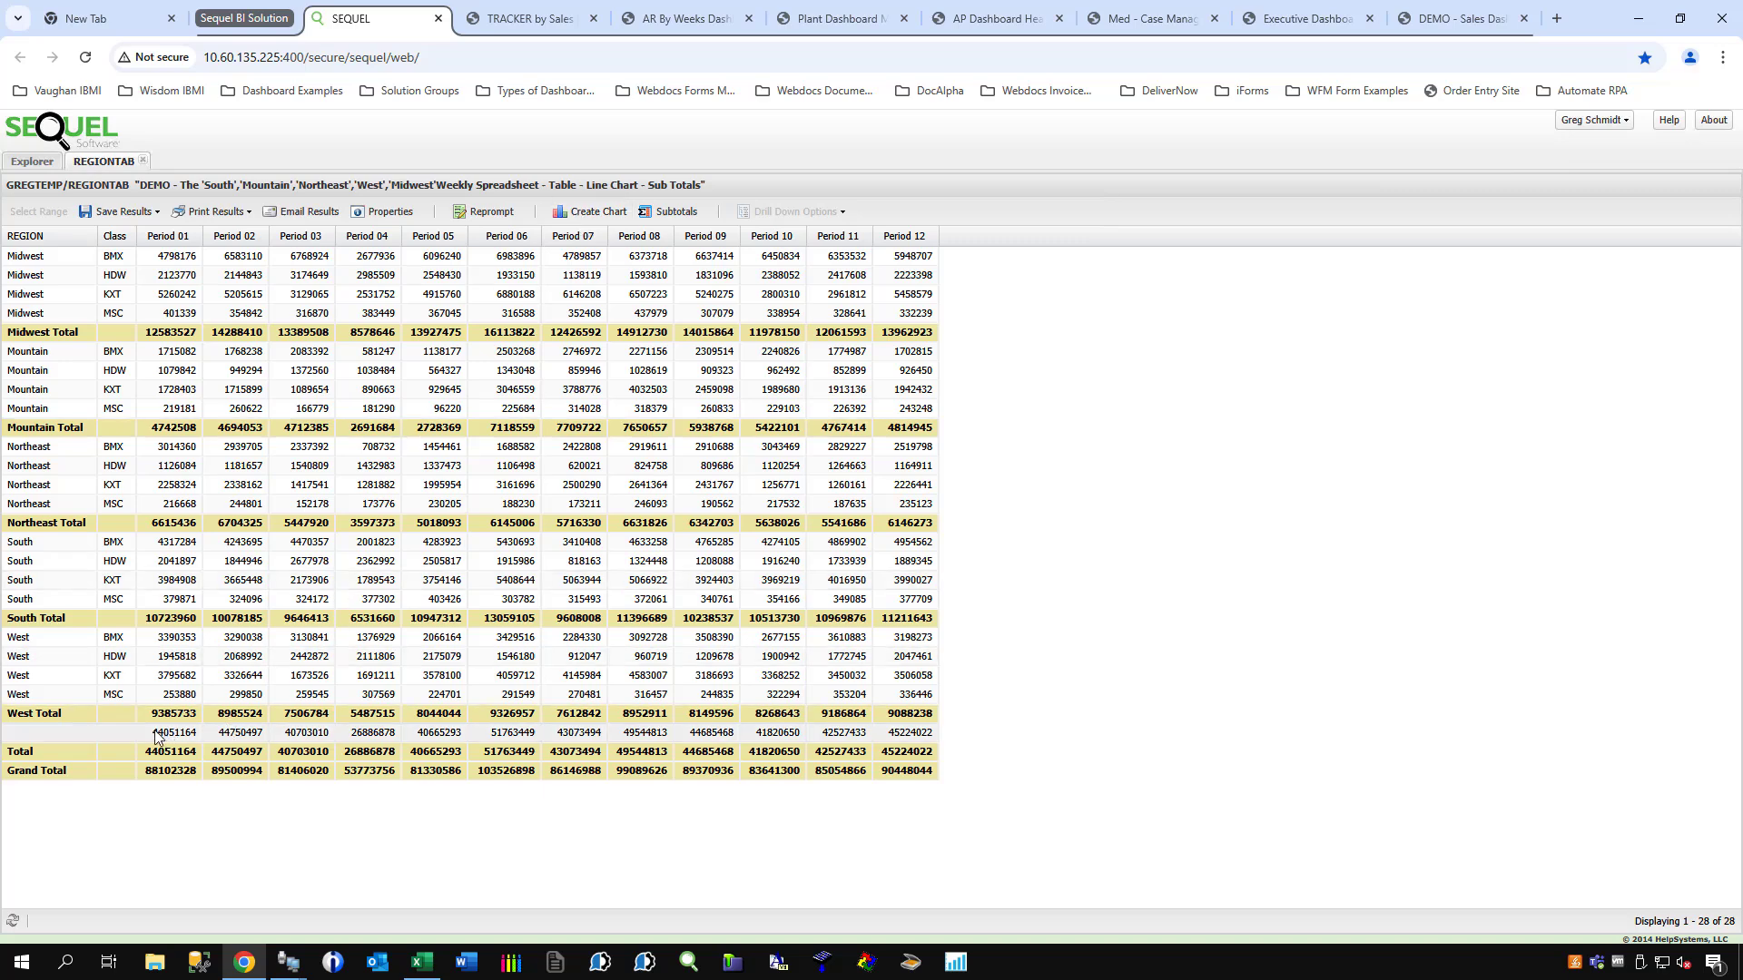
# Create a Line chart from the Period 01 to Period 12 values in the unlabelled totals row below West Total.
pyautogui.moveTo(154, 737); pyautogui.dragTo(904, 737)
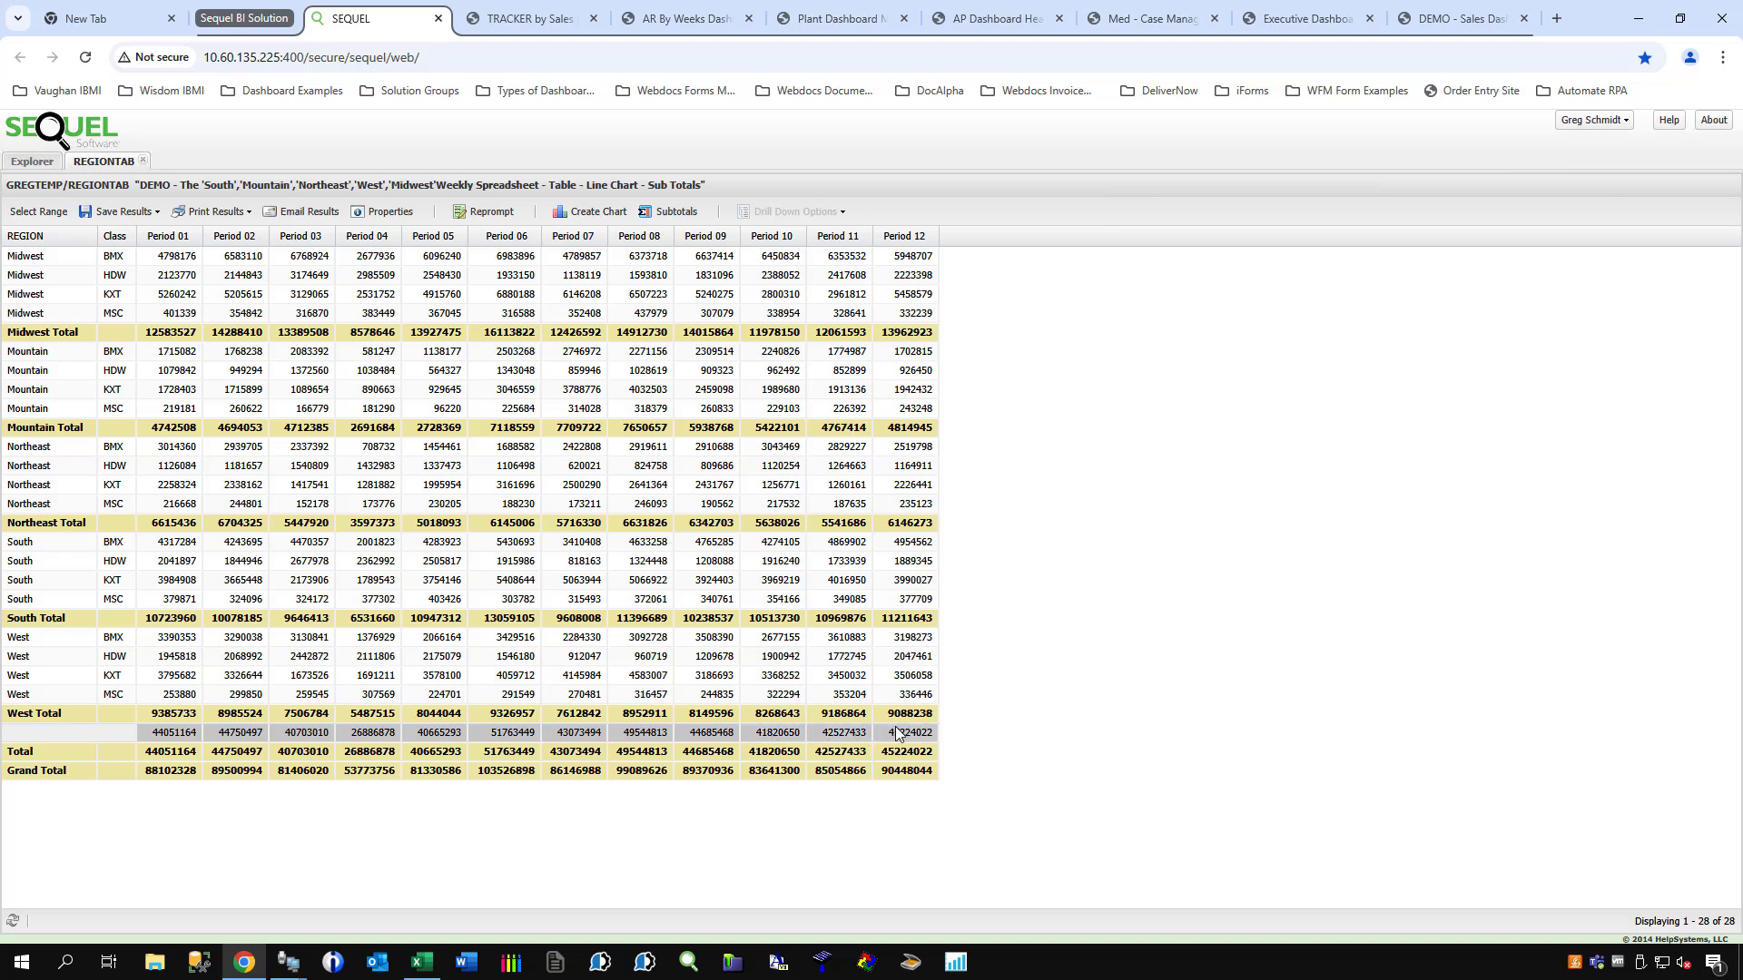
pyautogui.click(594, 214)
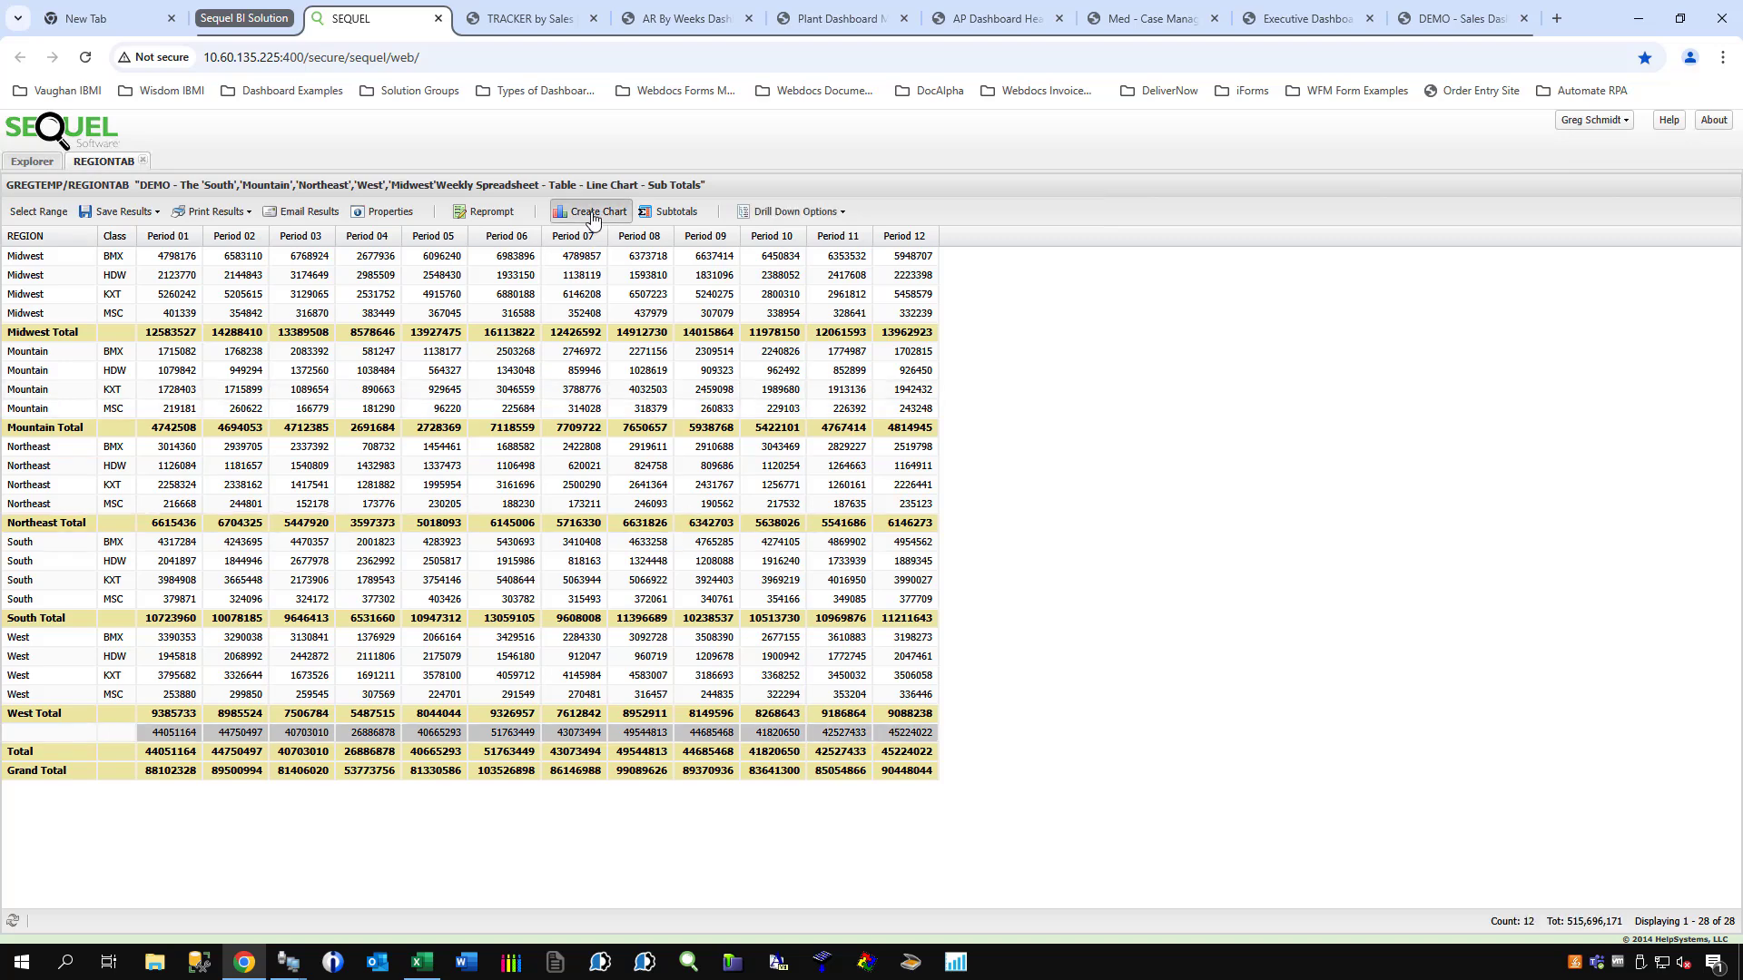
pyautogui.click(962, 511)
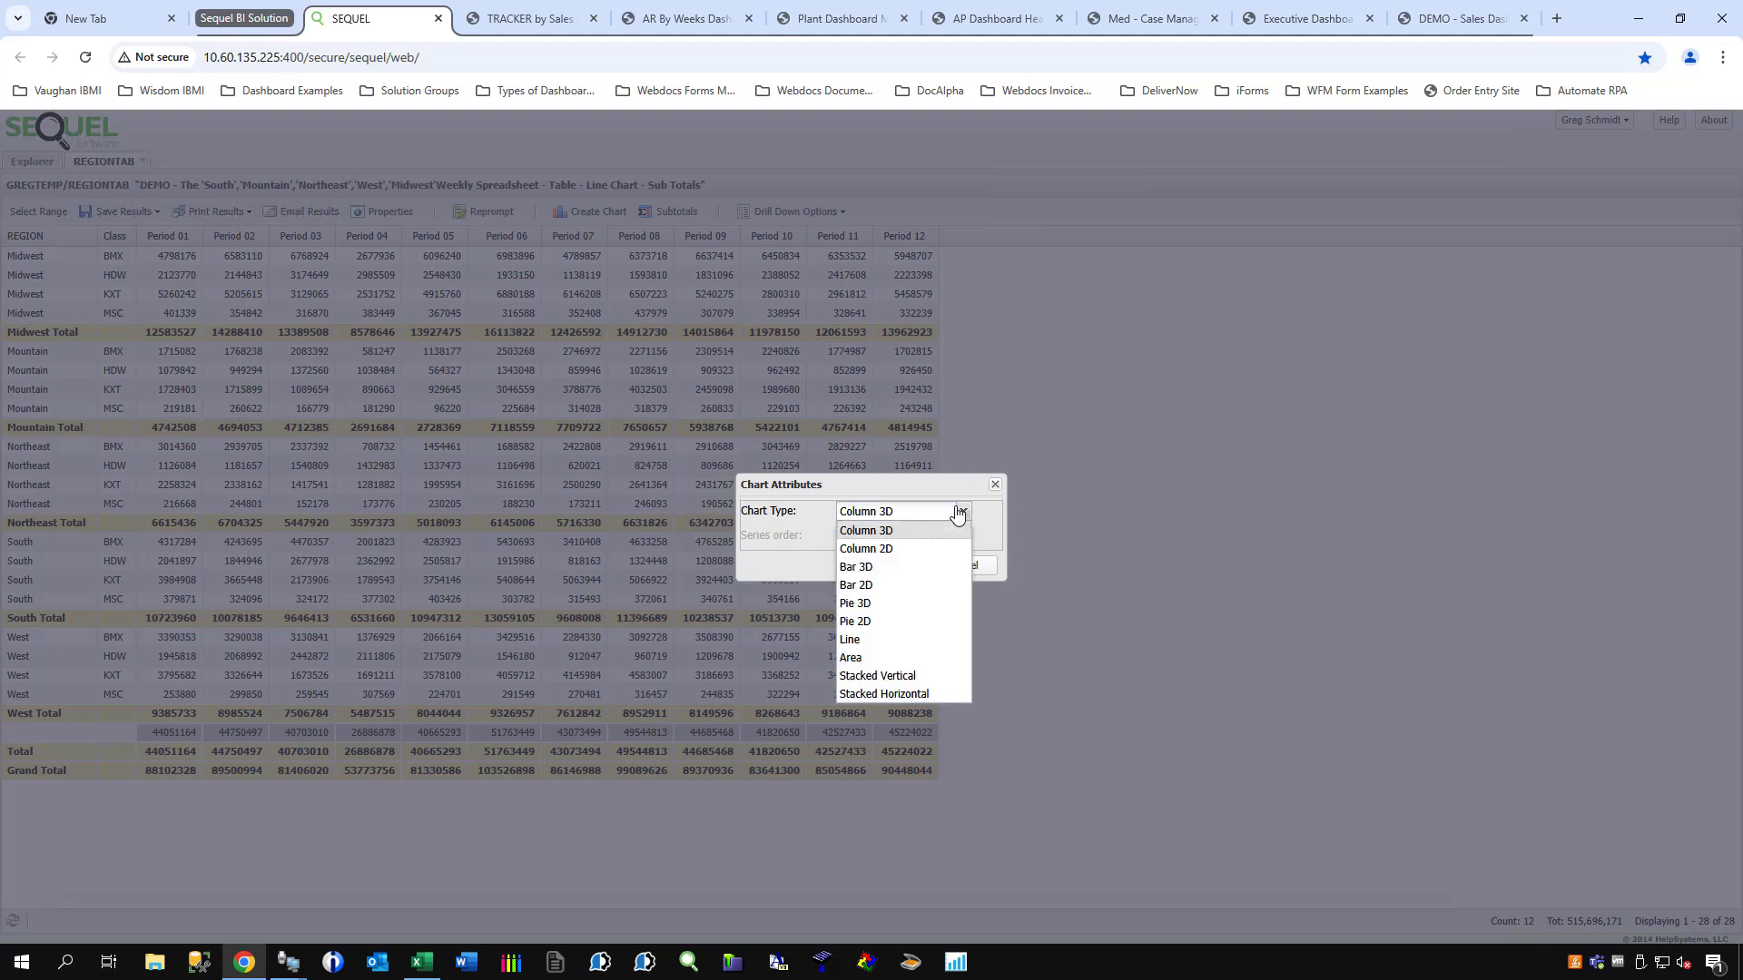
pyautogui.click(864, 640)
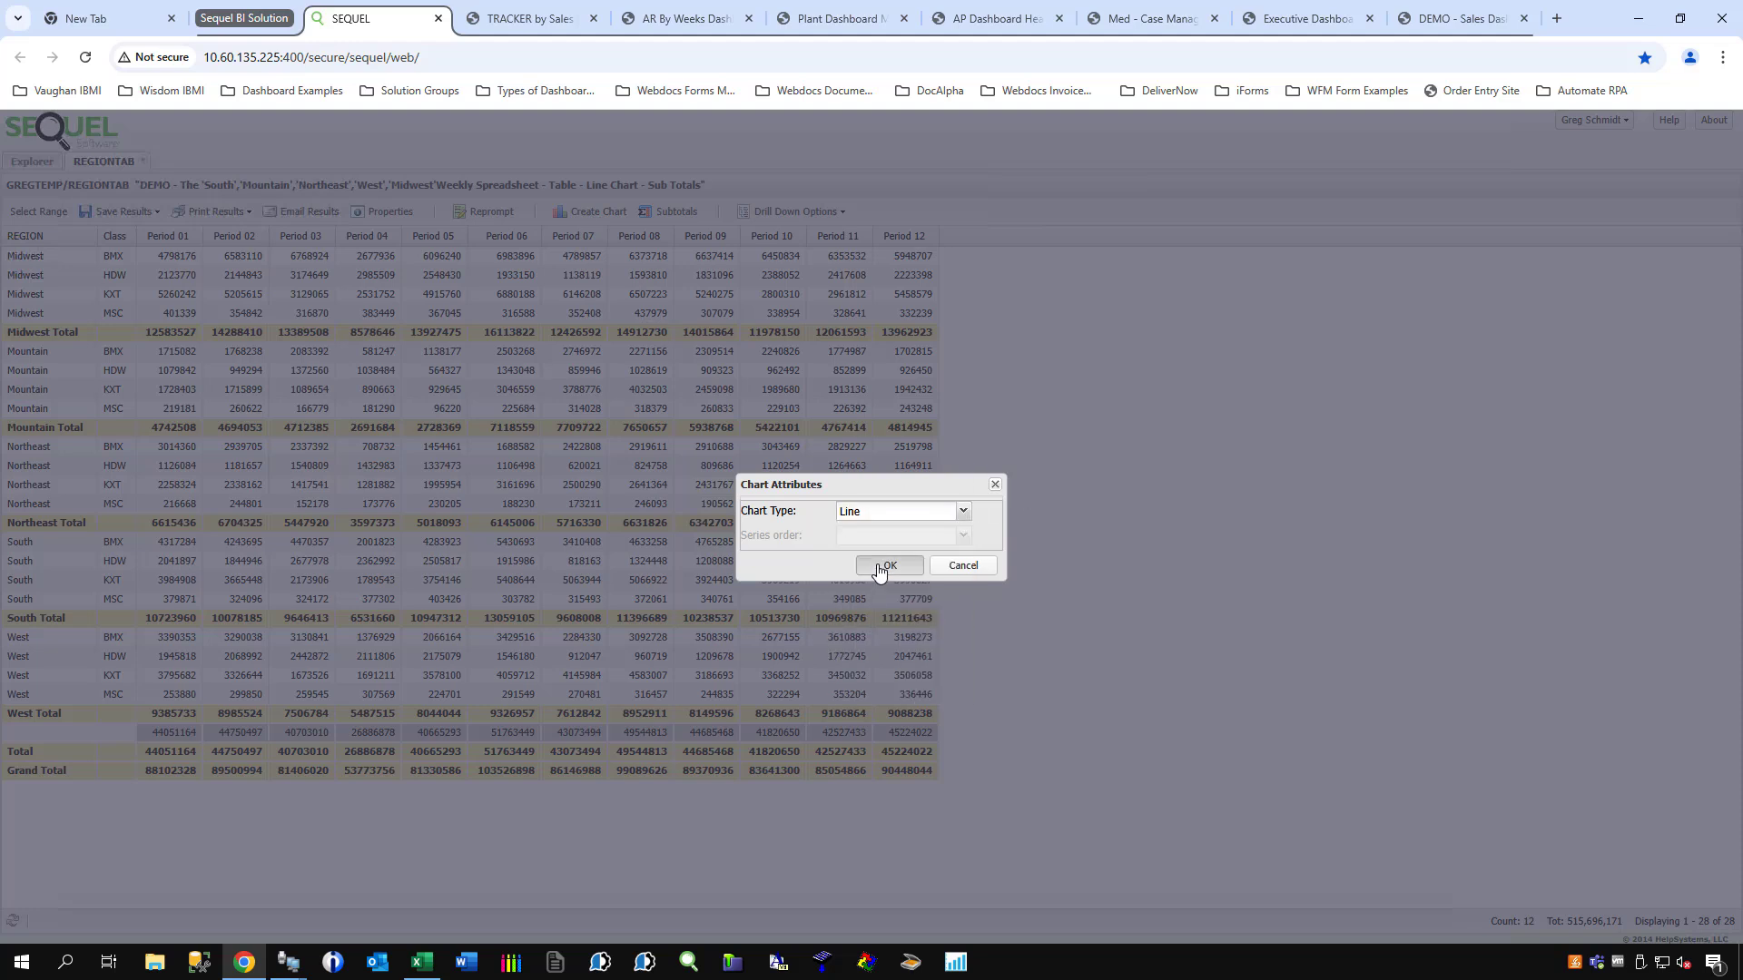
pyautogui.click(880, 567)
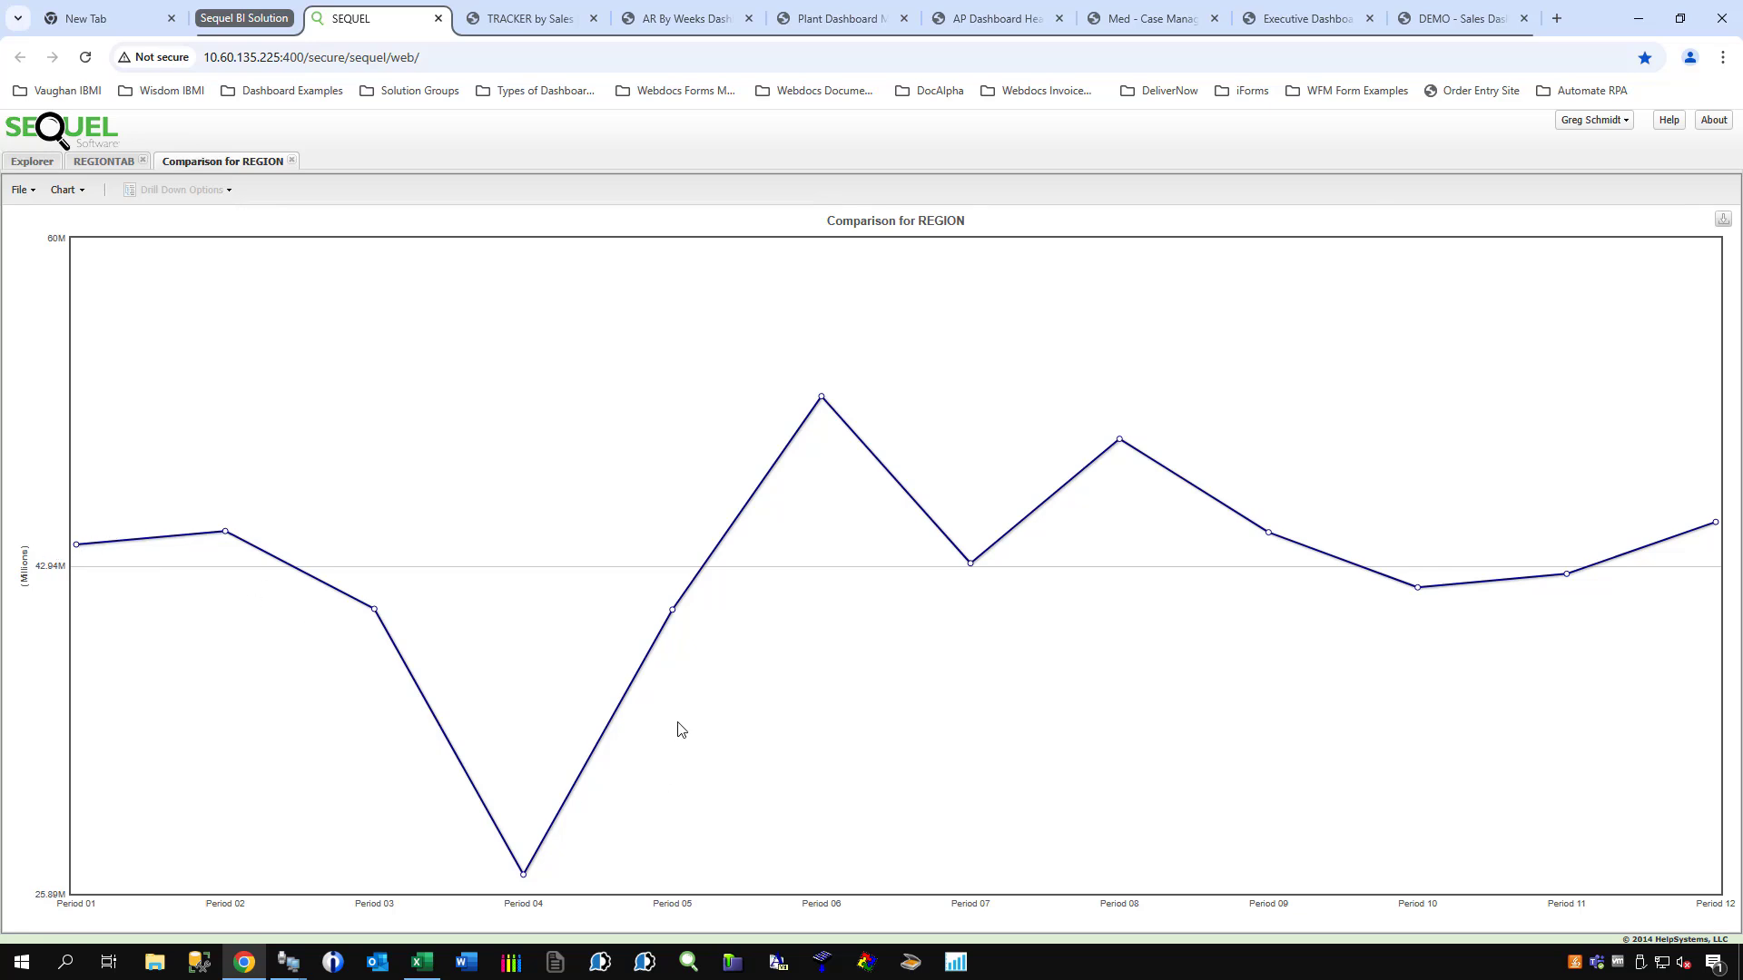
# Compare the REGIONTAB results with the line chart, and close both.
pyautogui.click(106, 168)
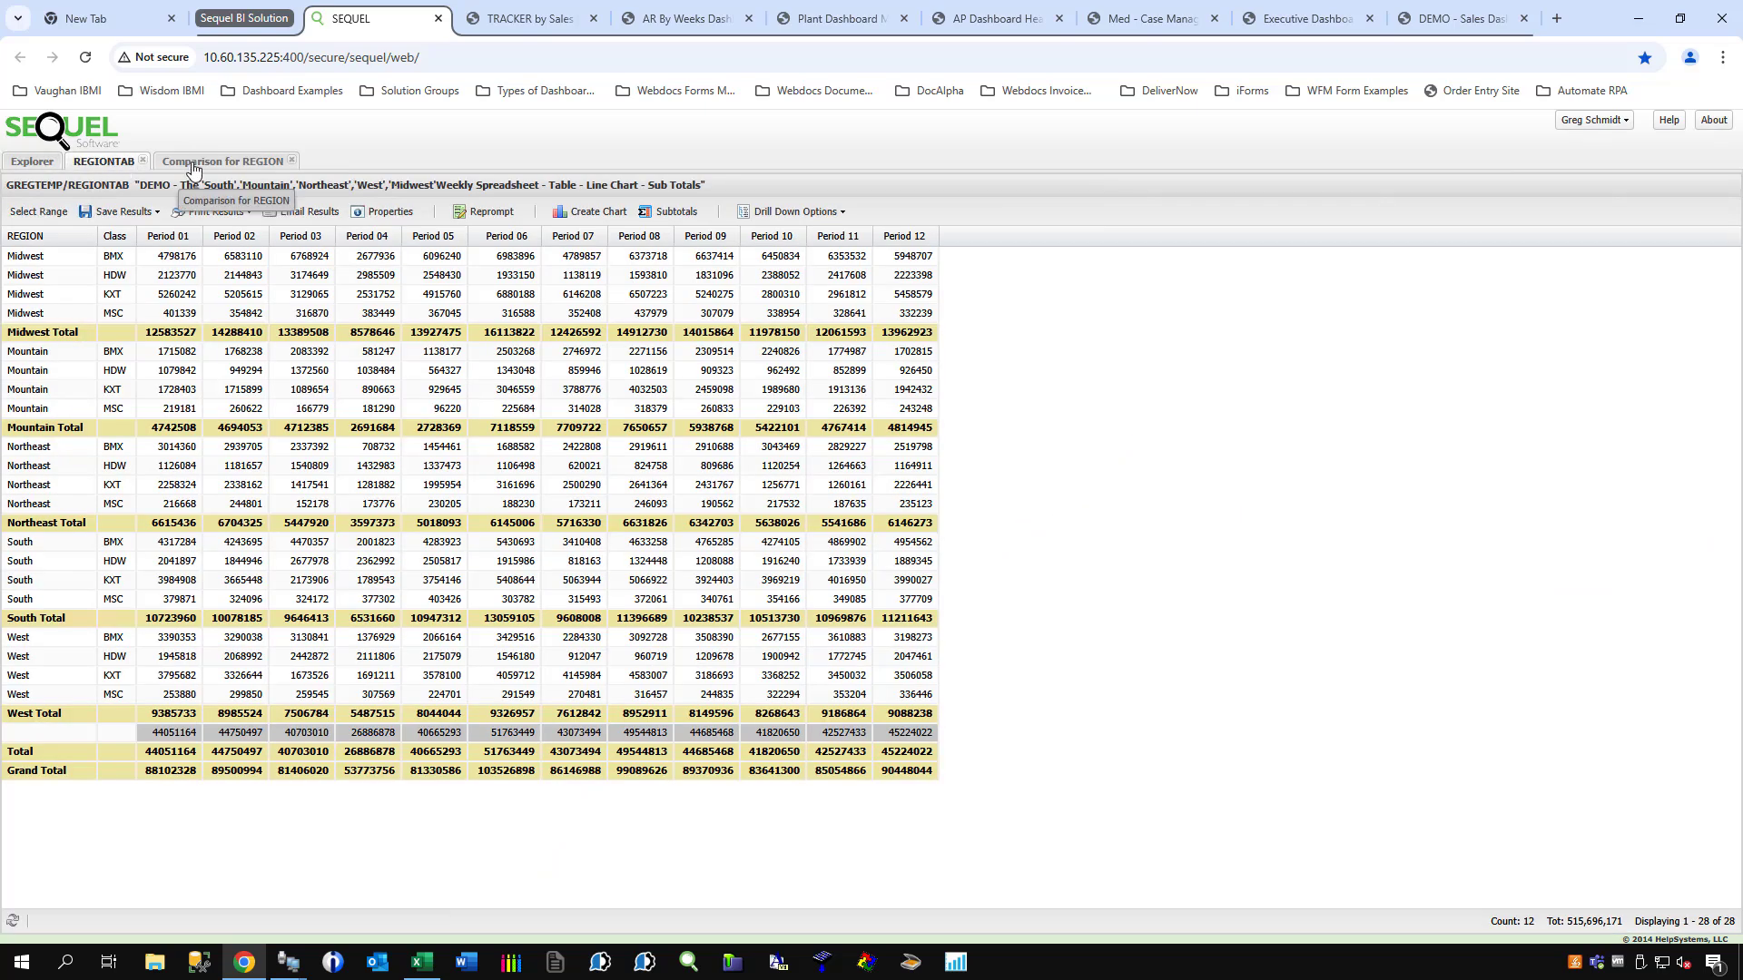
pyautogui.click(194, 168)
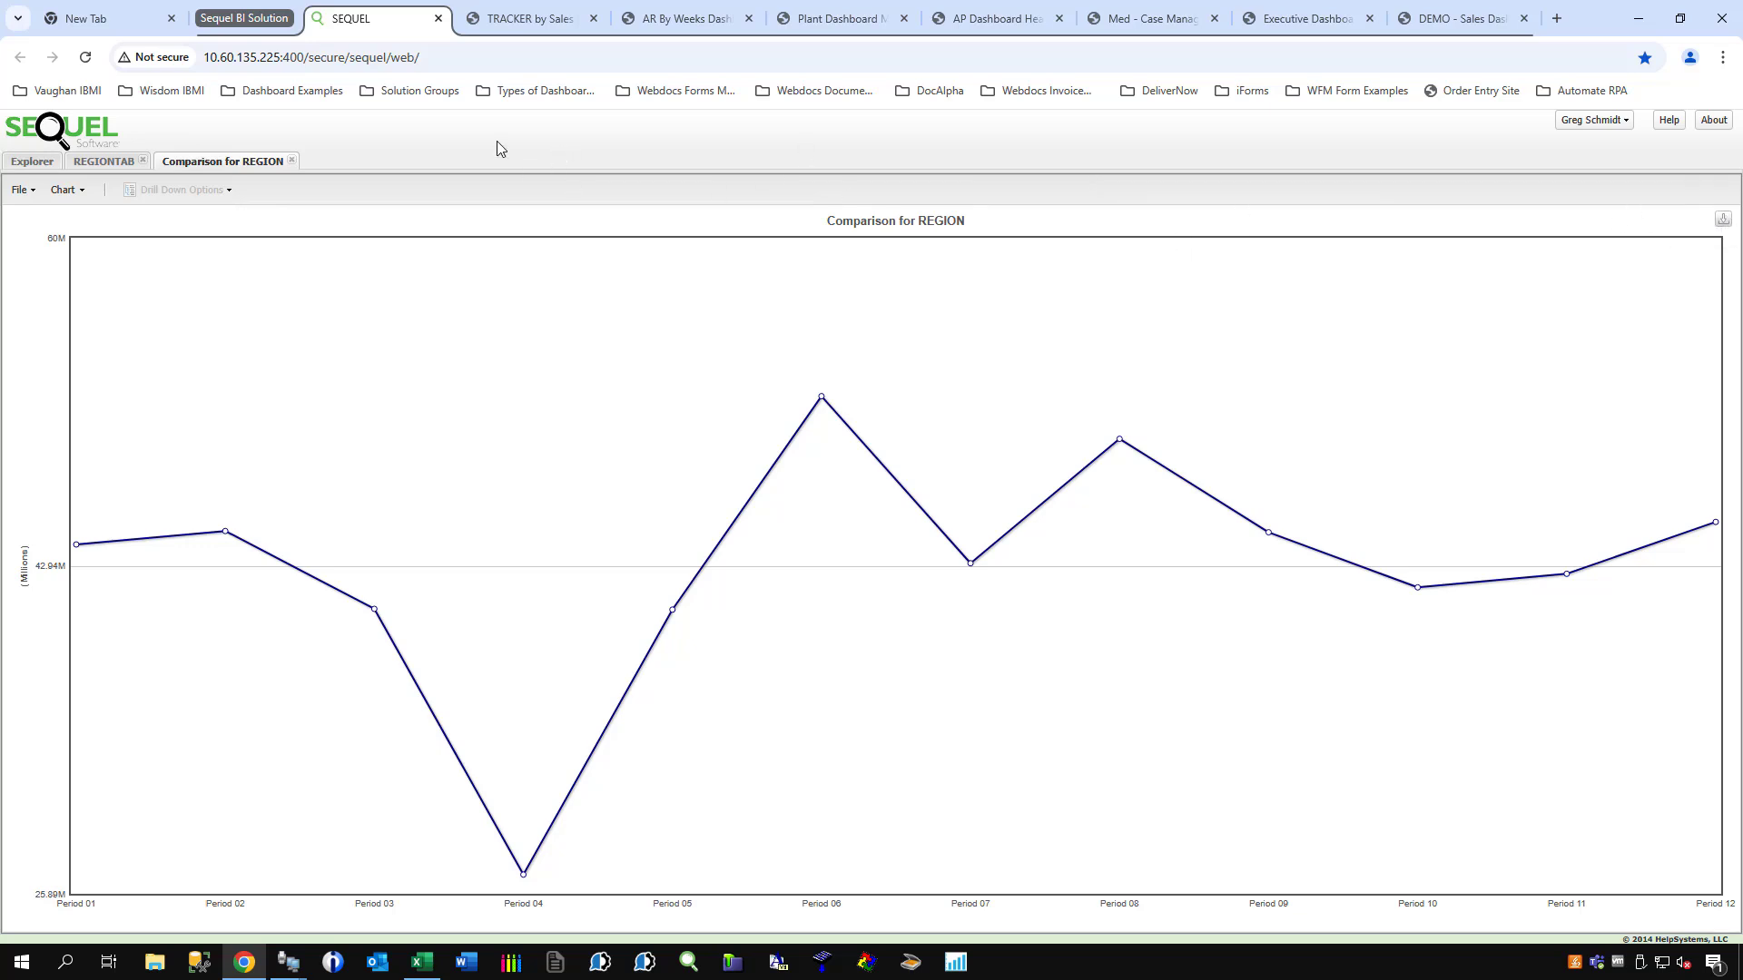
pyautogui.click(292, 160)
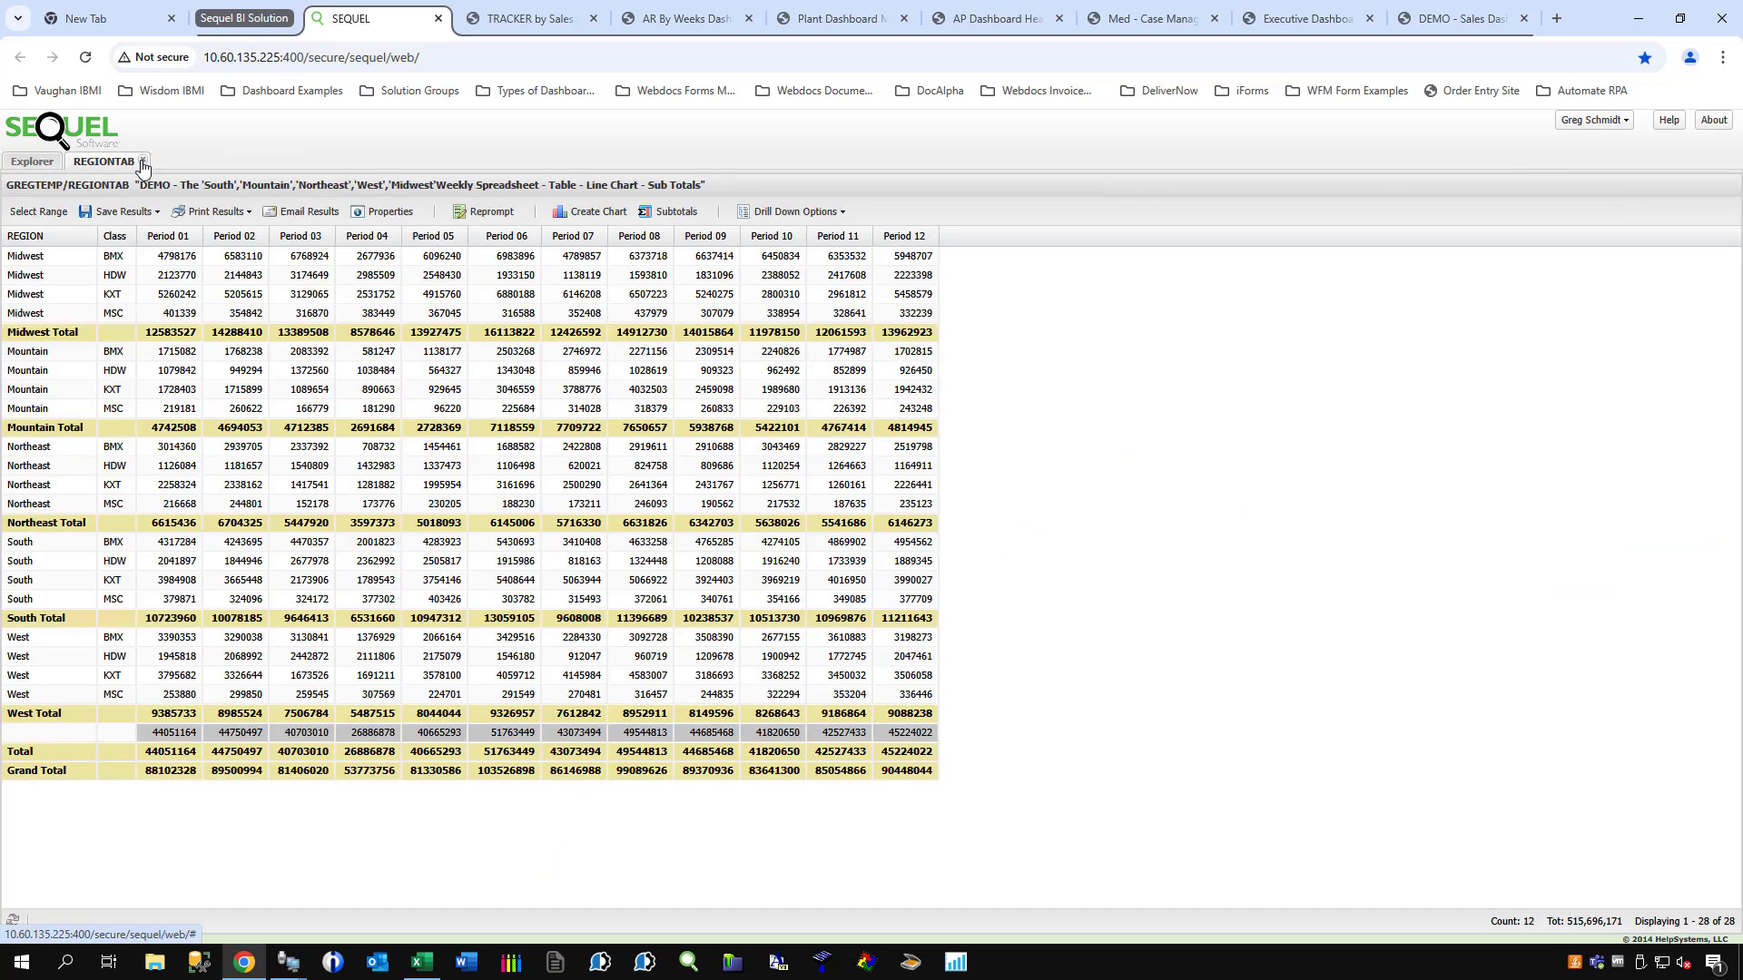
pyautogui.click(142, 160)
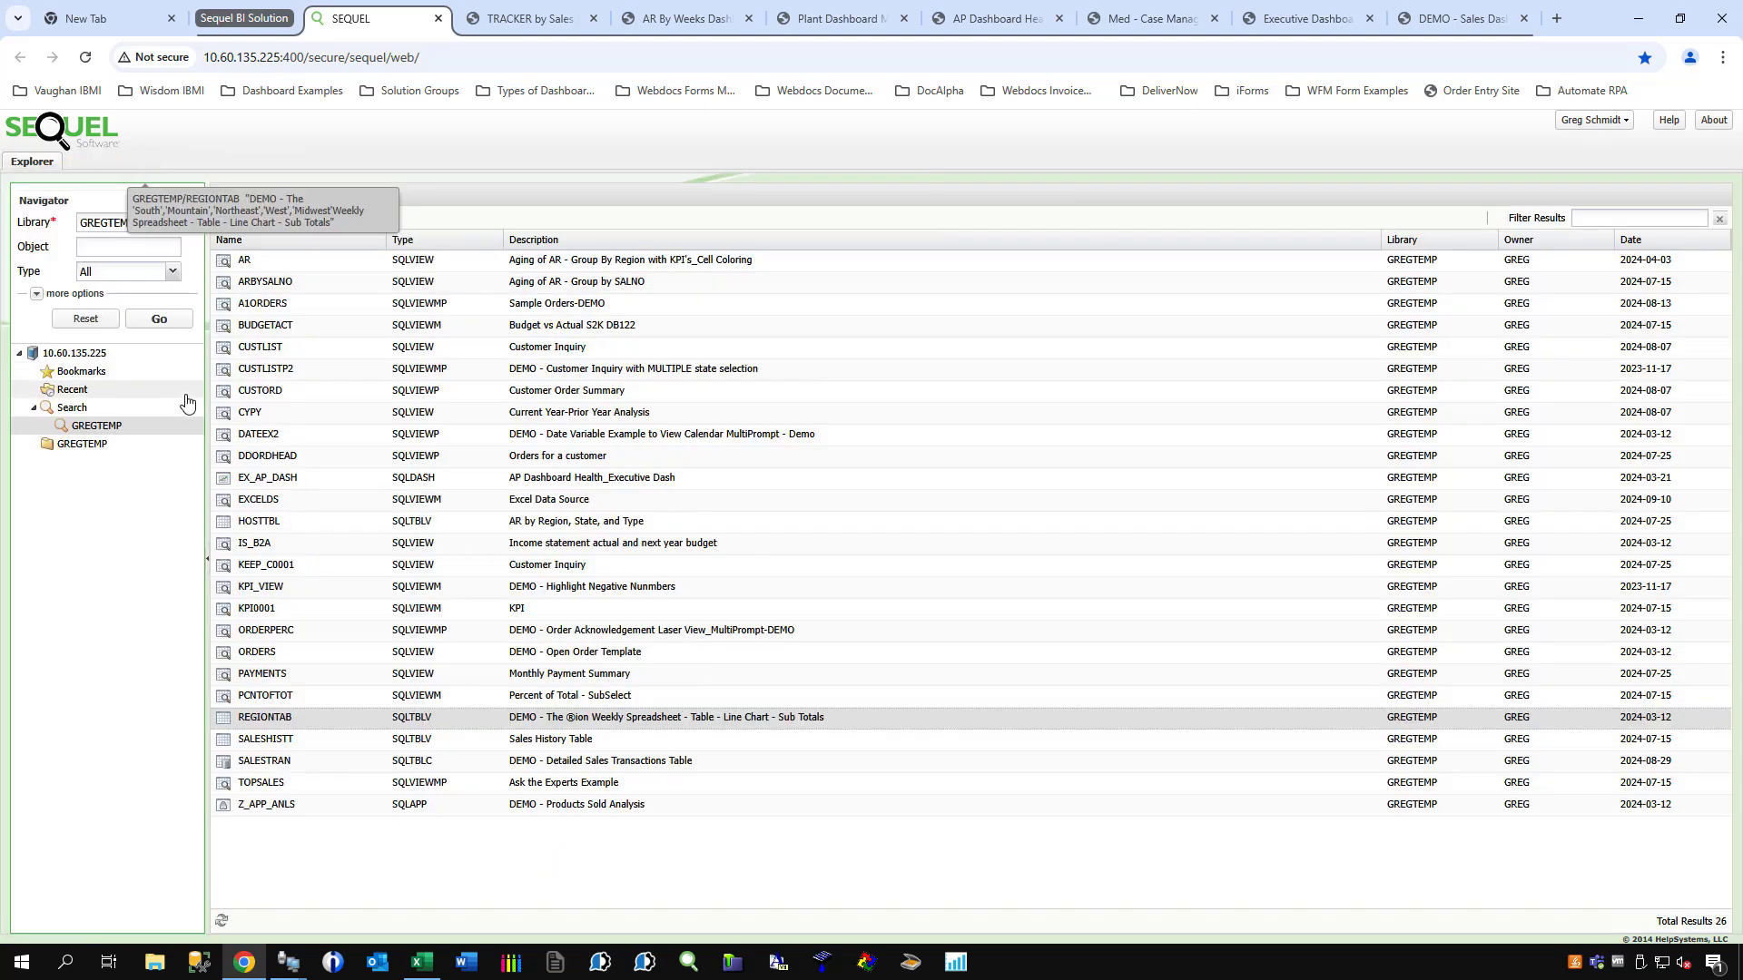
# Run the ARBYSALNO aging view, check the drill-down options for salesman 1, and close the view.
pyautogui.doubleClick(251, 286)
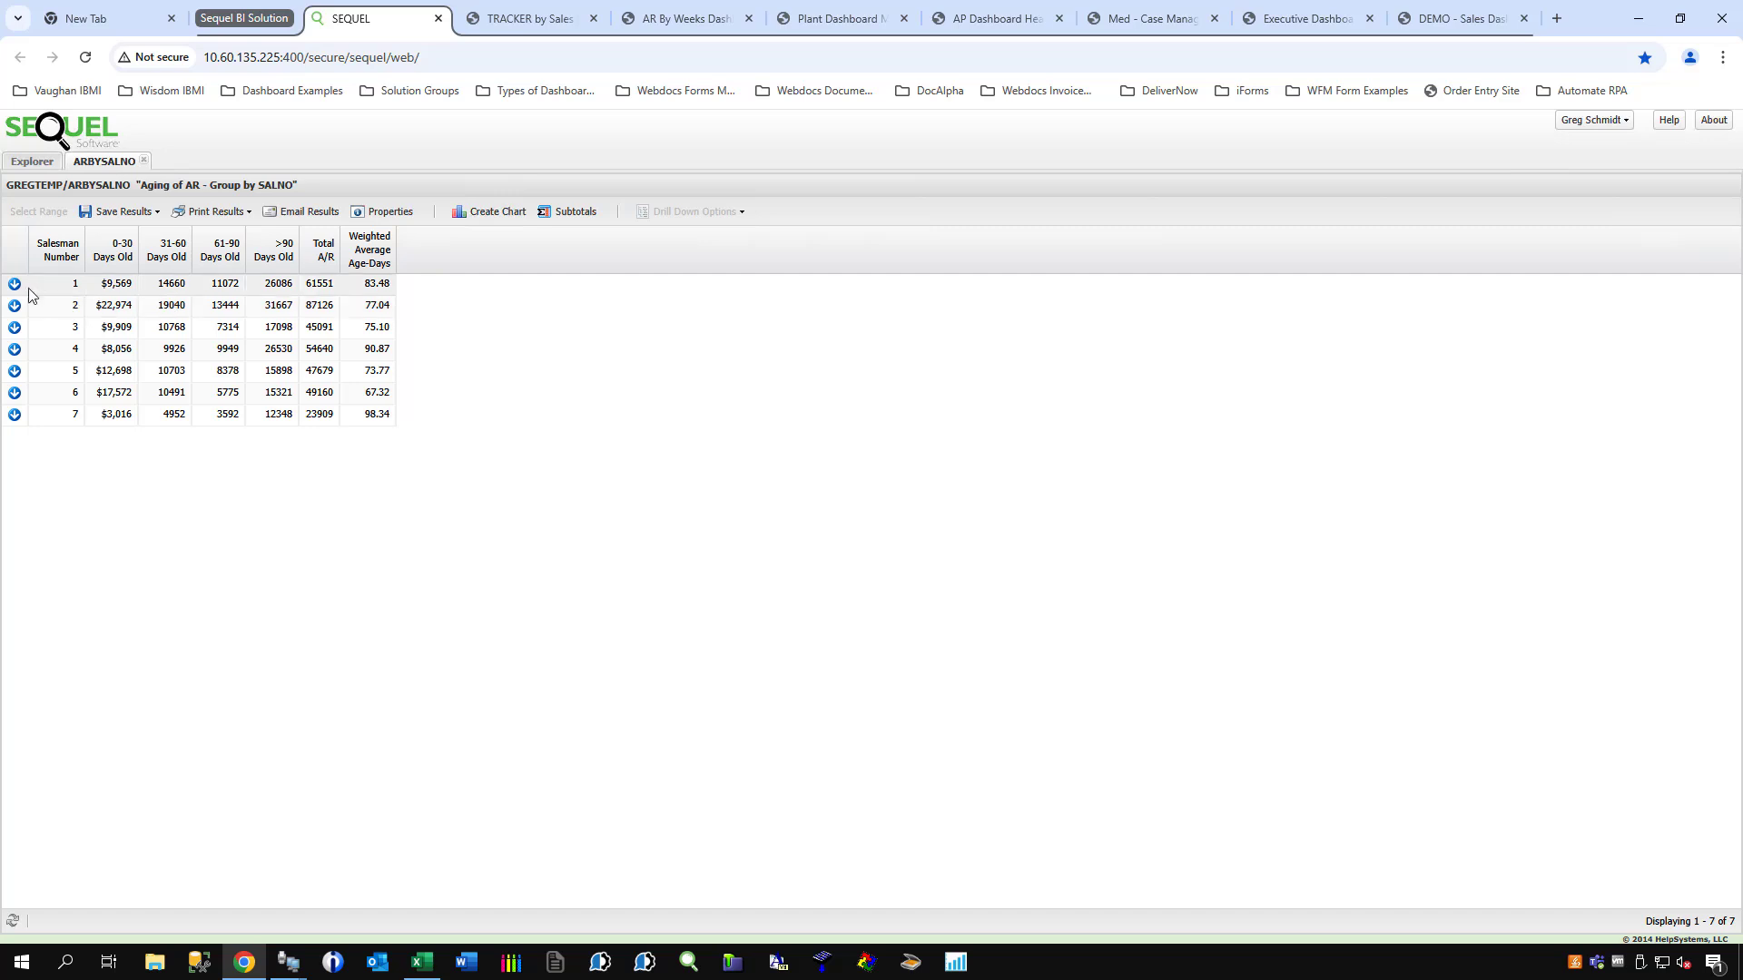
pyautogui.click(13, 285)
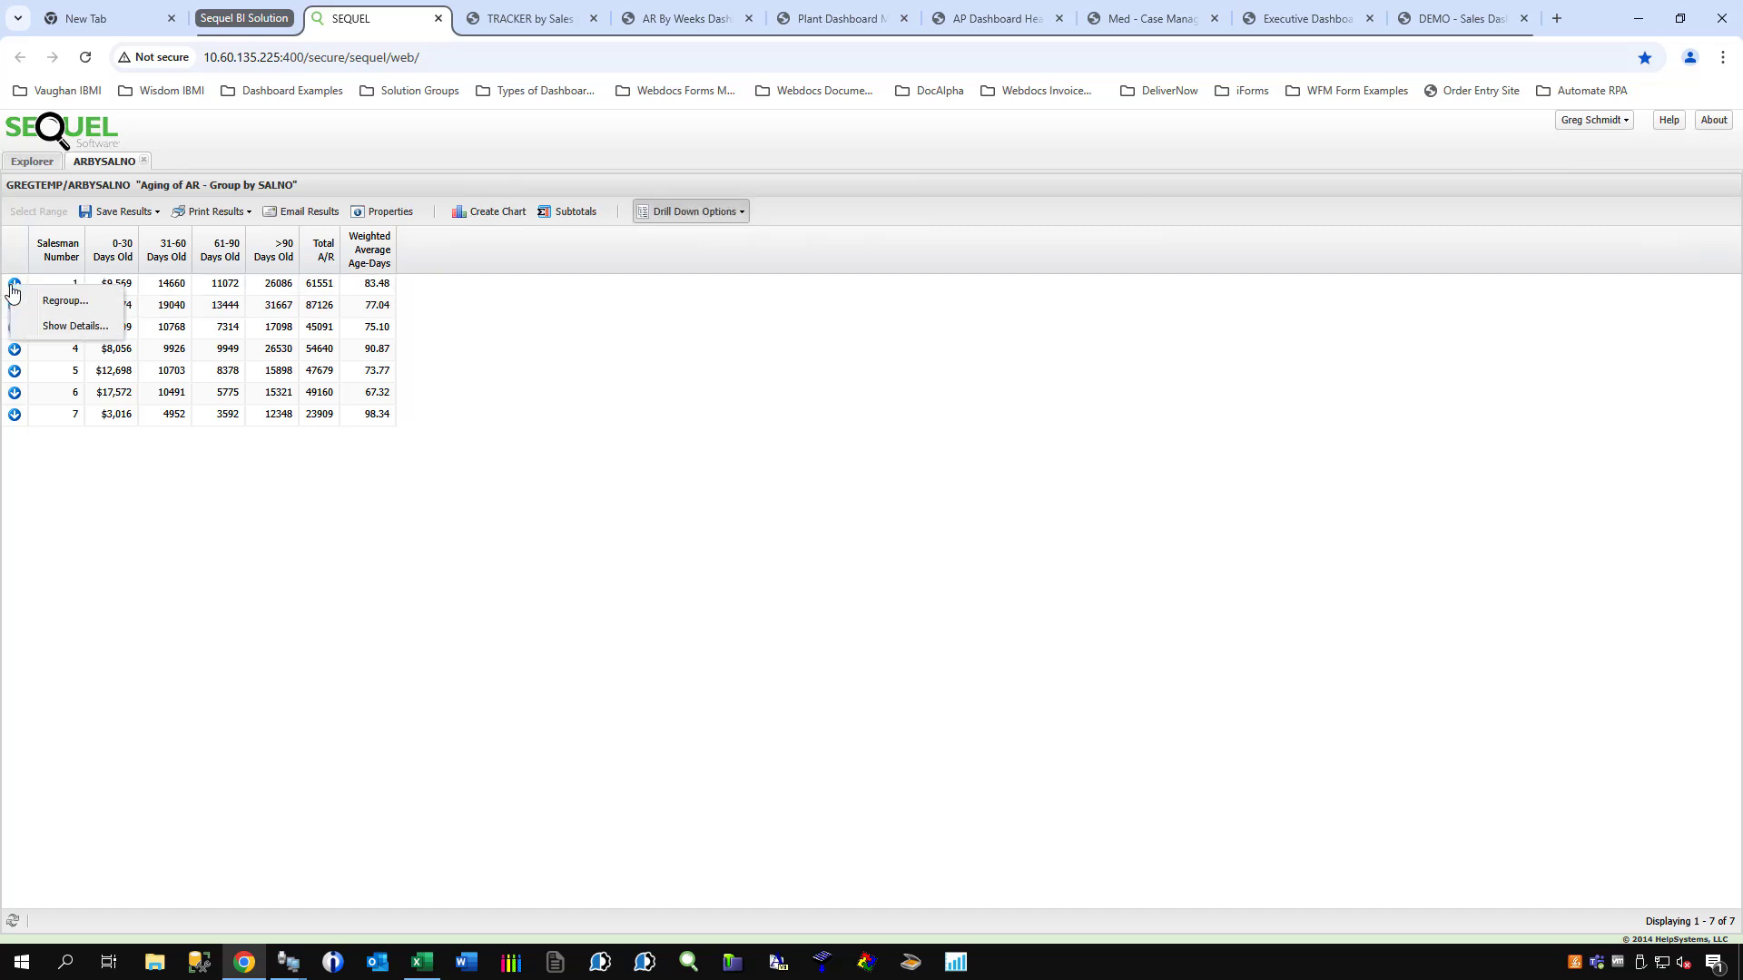
pyautogui.click(502, 403)
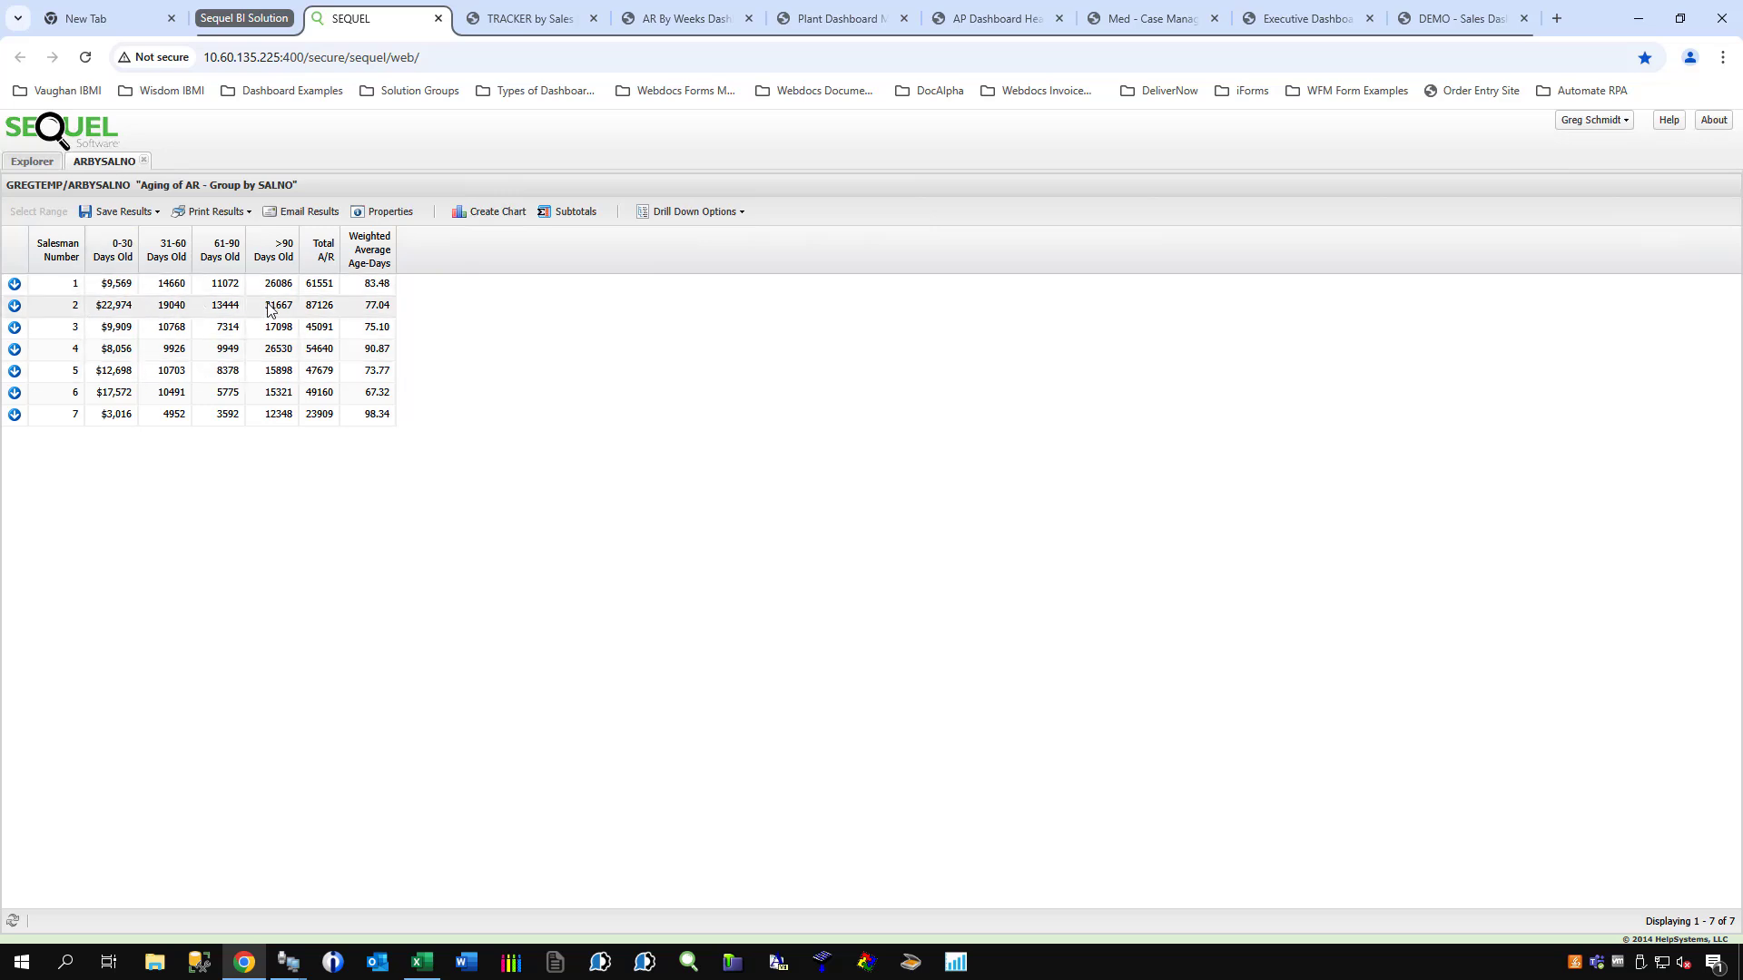
pyautogui.click(144, 160)
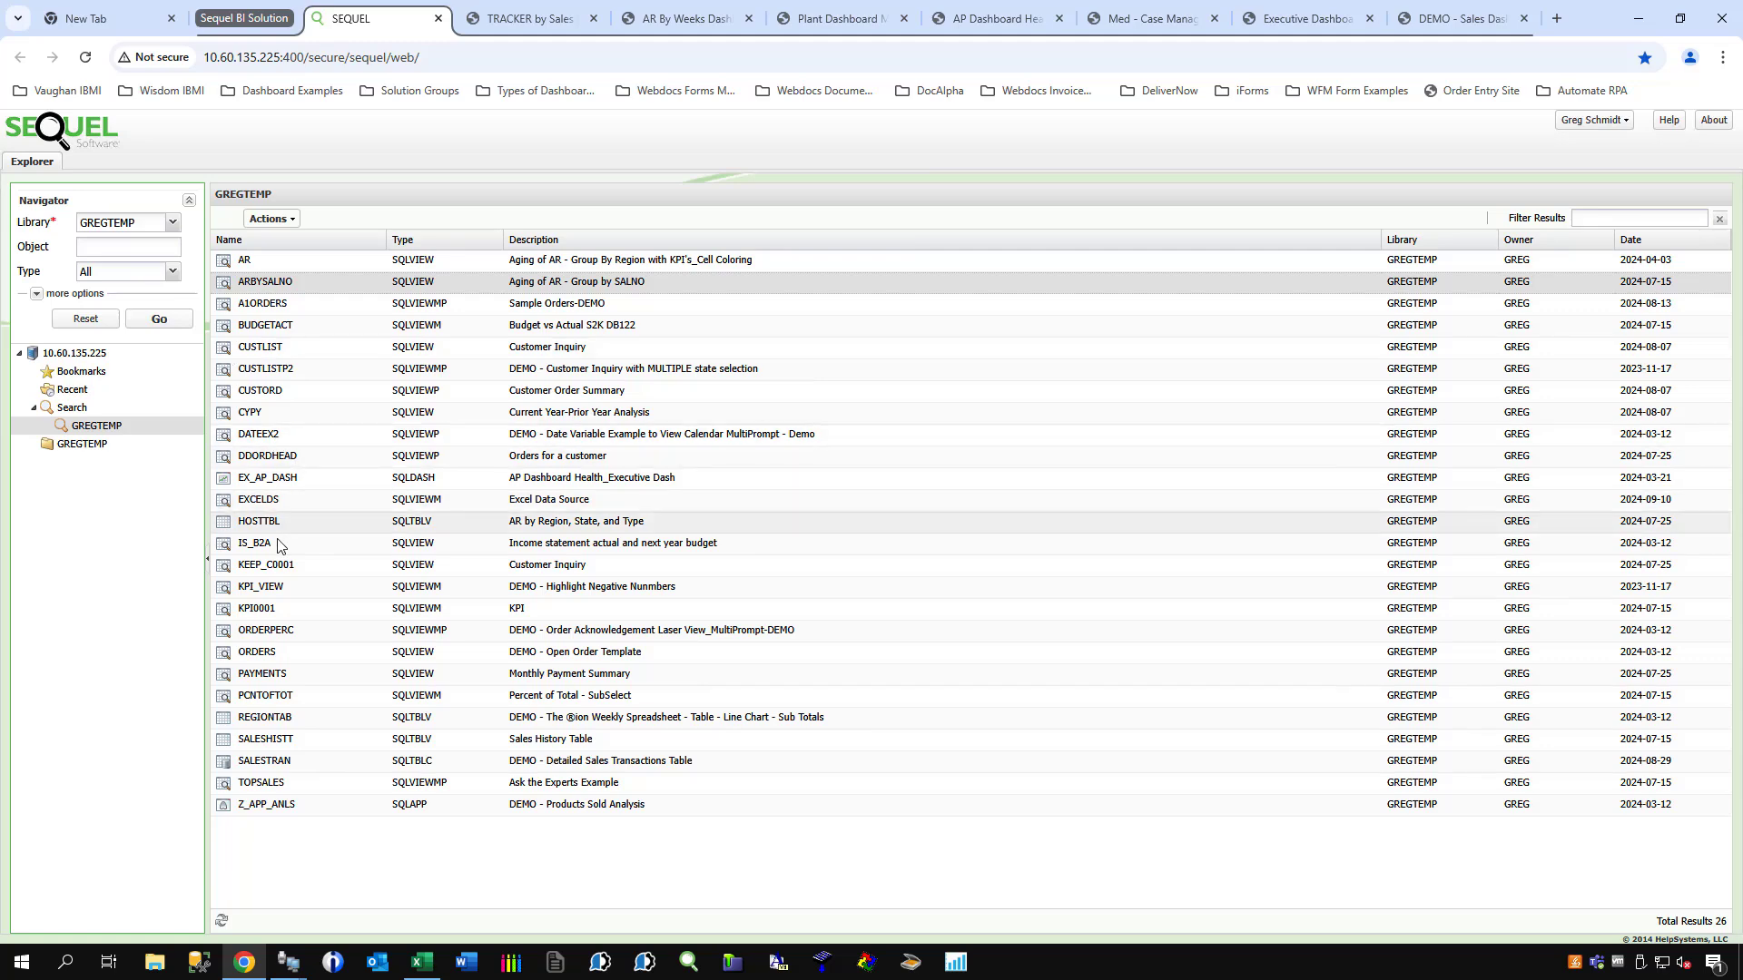
# Run the CUSTLIST customer inquiry, review the customer list, and close it.
pyautogui.click(255, 352)
pyautogui.doubleClick(255, 352)
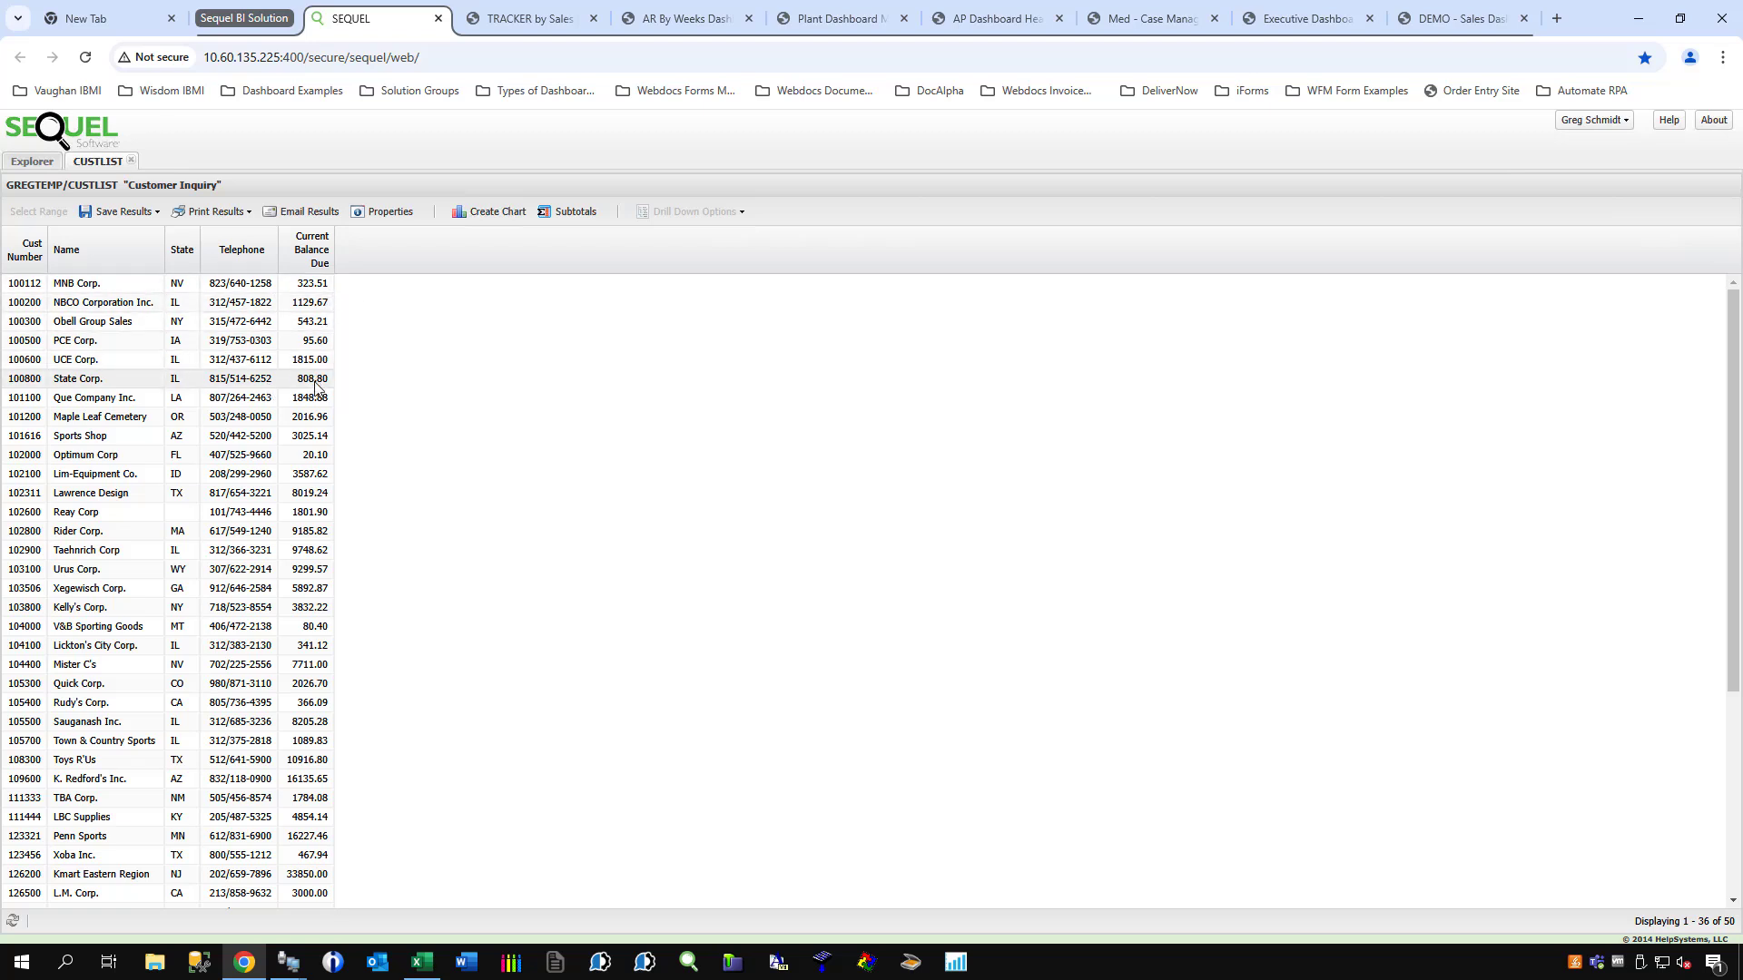
pyautogui.click(131, 160)
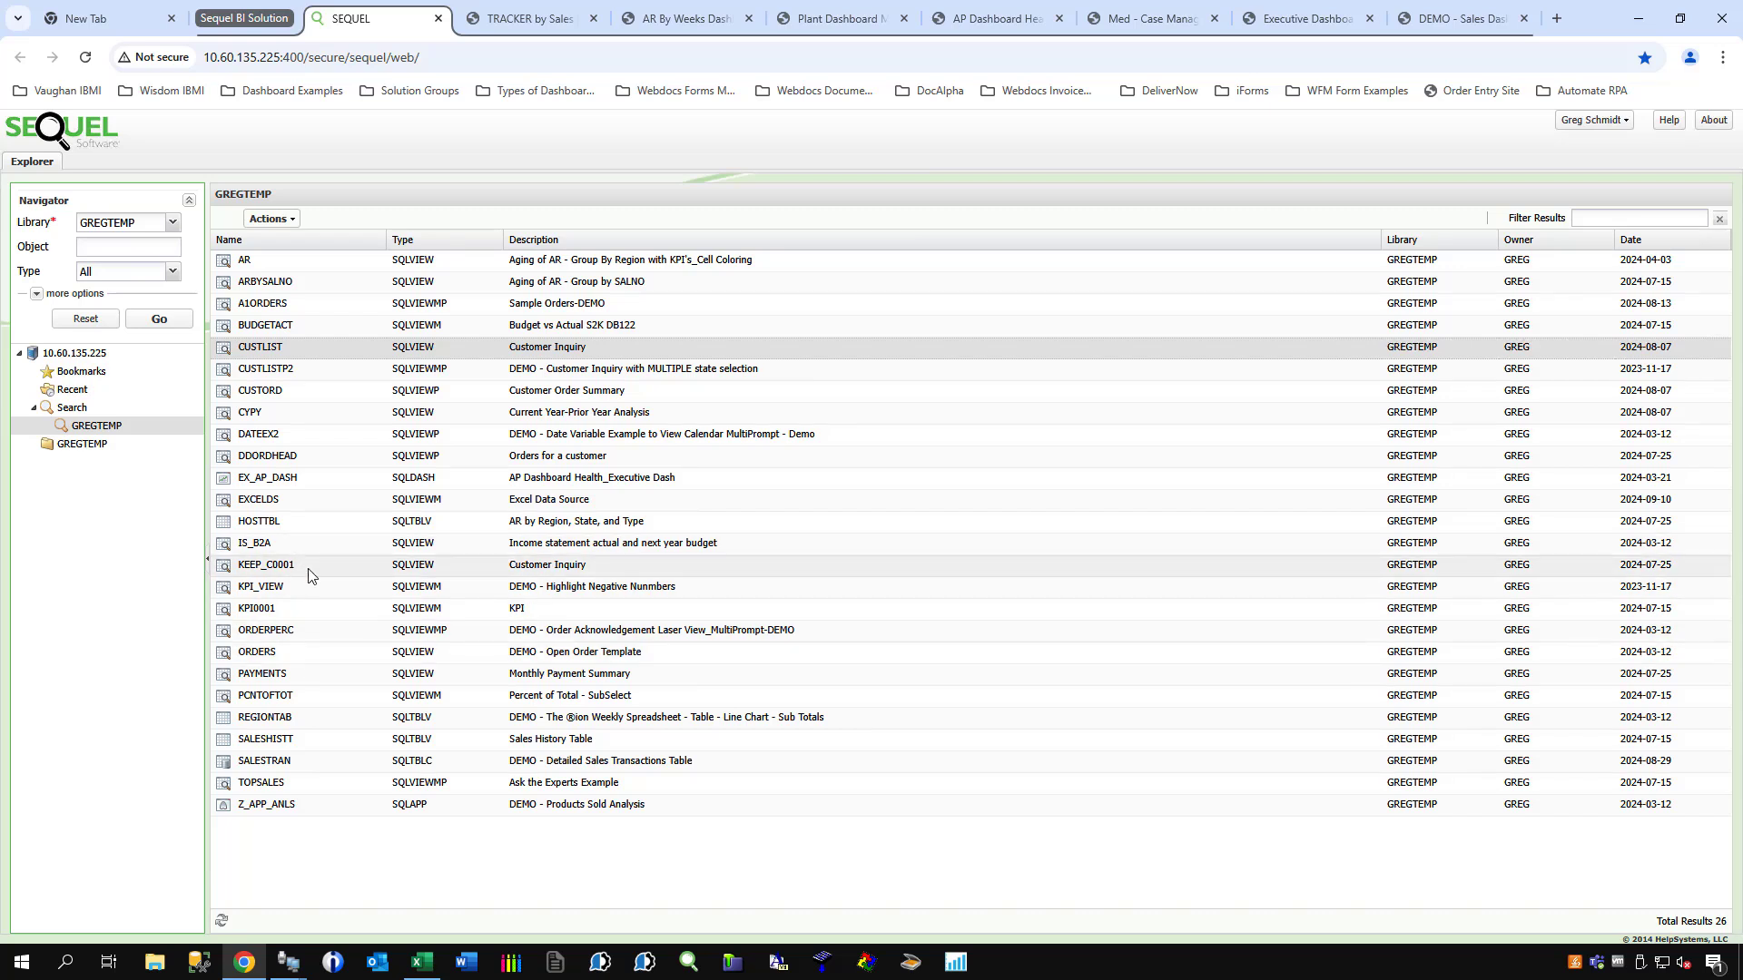
# Run the TOPSALES view for product numbers BMX, COVER, DECAL, FLAG, BMX400 and BMX101.
pyautogui.click(258, 786)
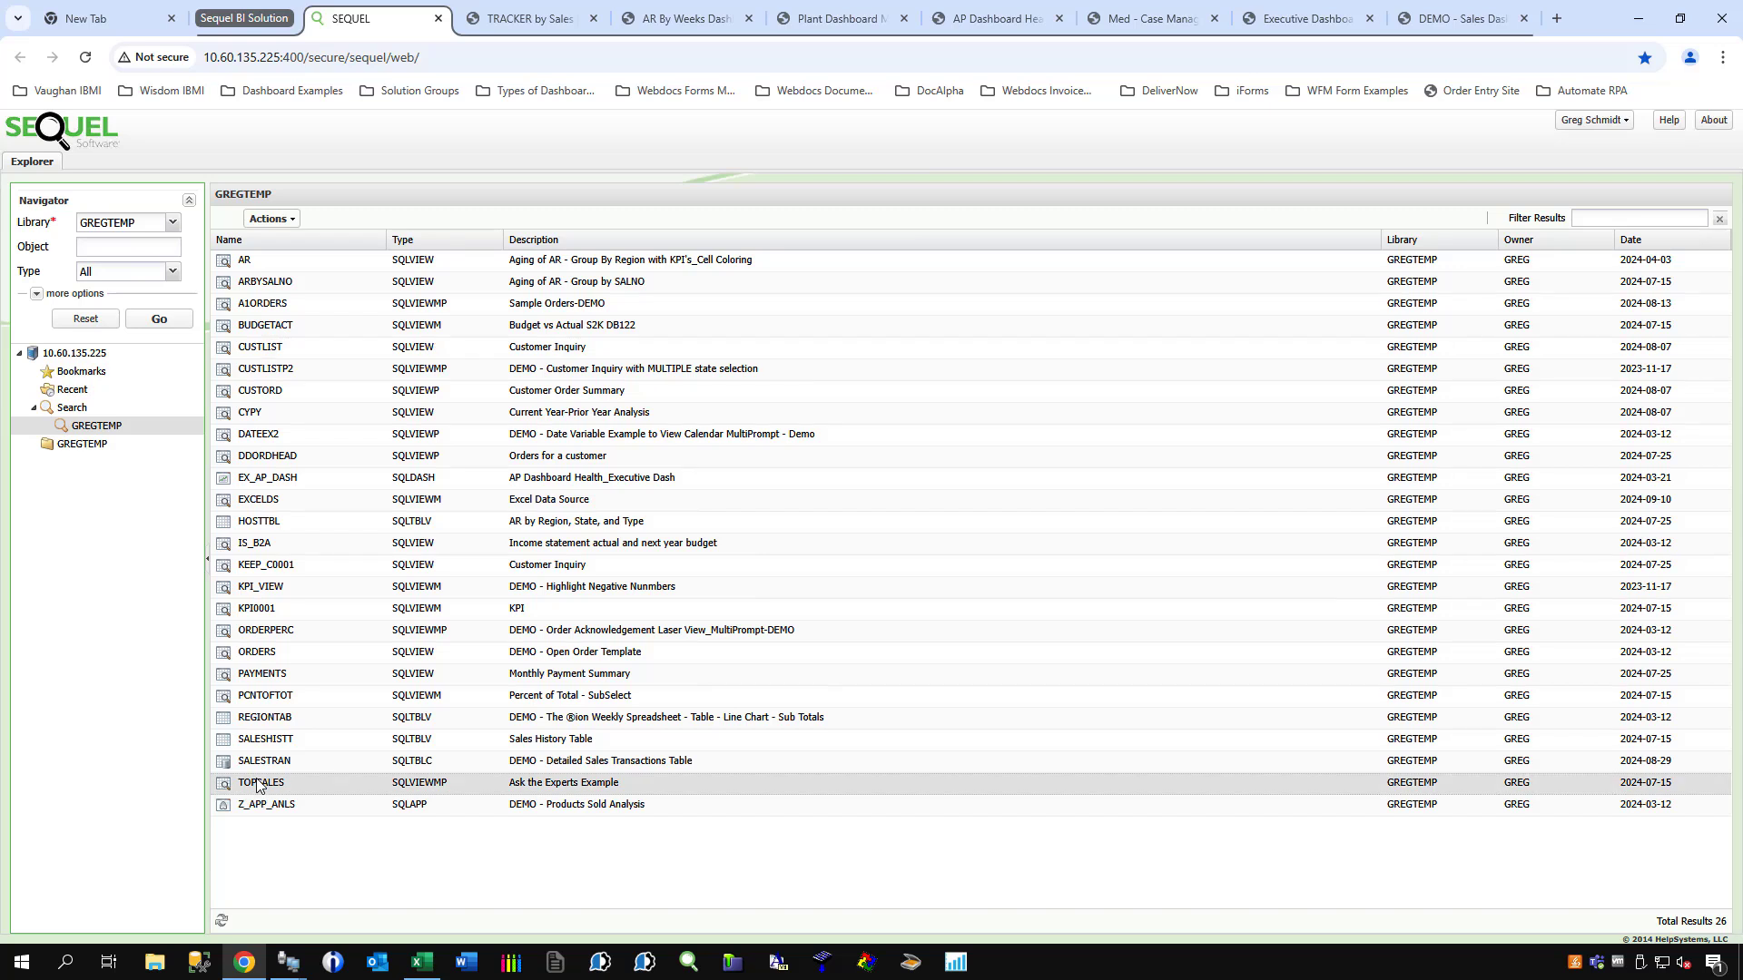
pyautogui.doubleClick(258, 786)
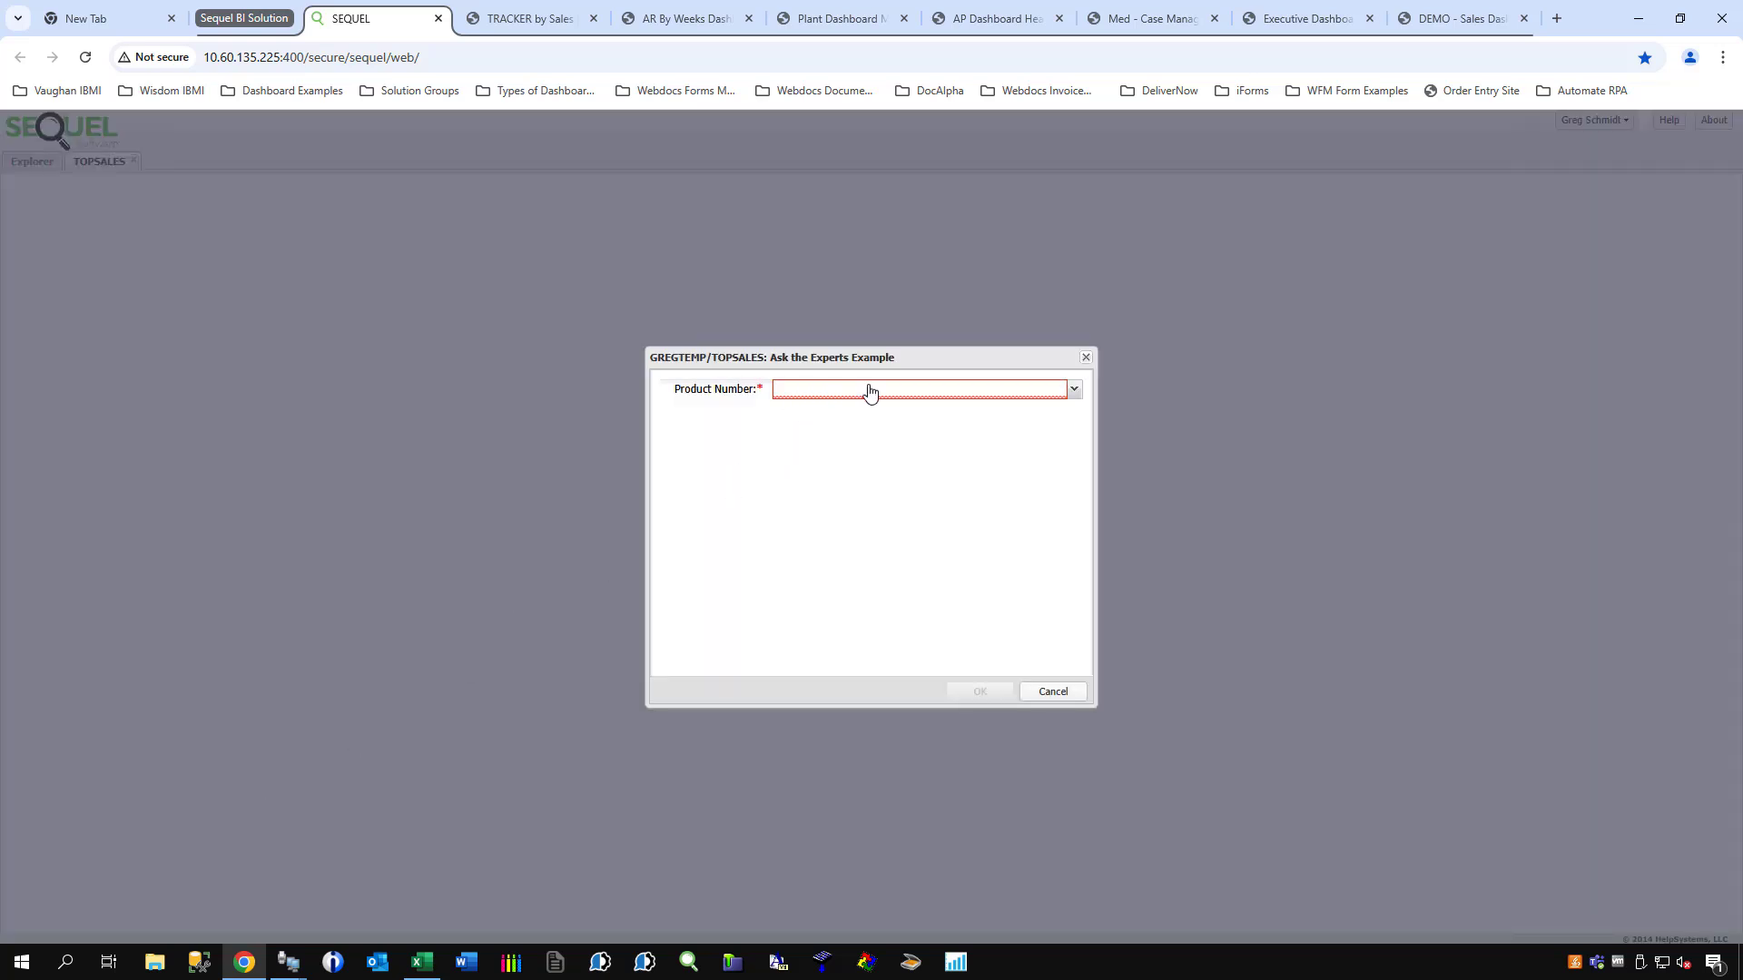
pyautogui.click(1073, 391)
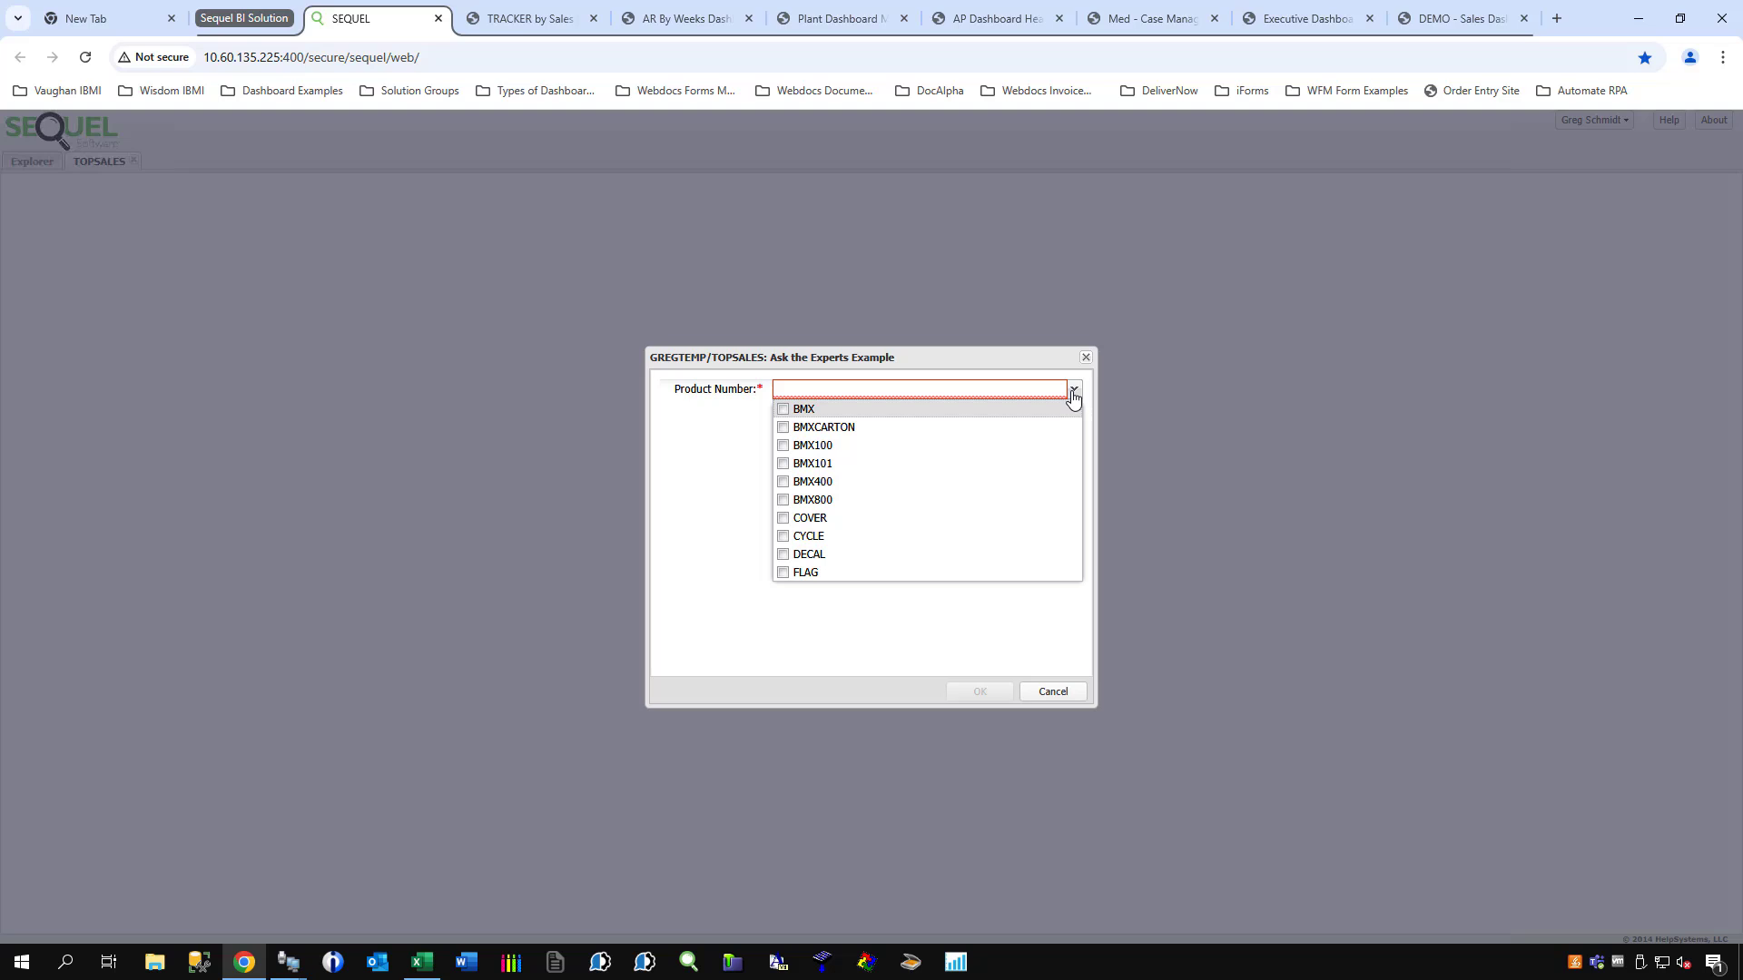
pyautogui.click(783, 410)
pyautogui.click(783, 519)
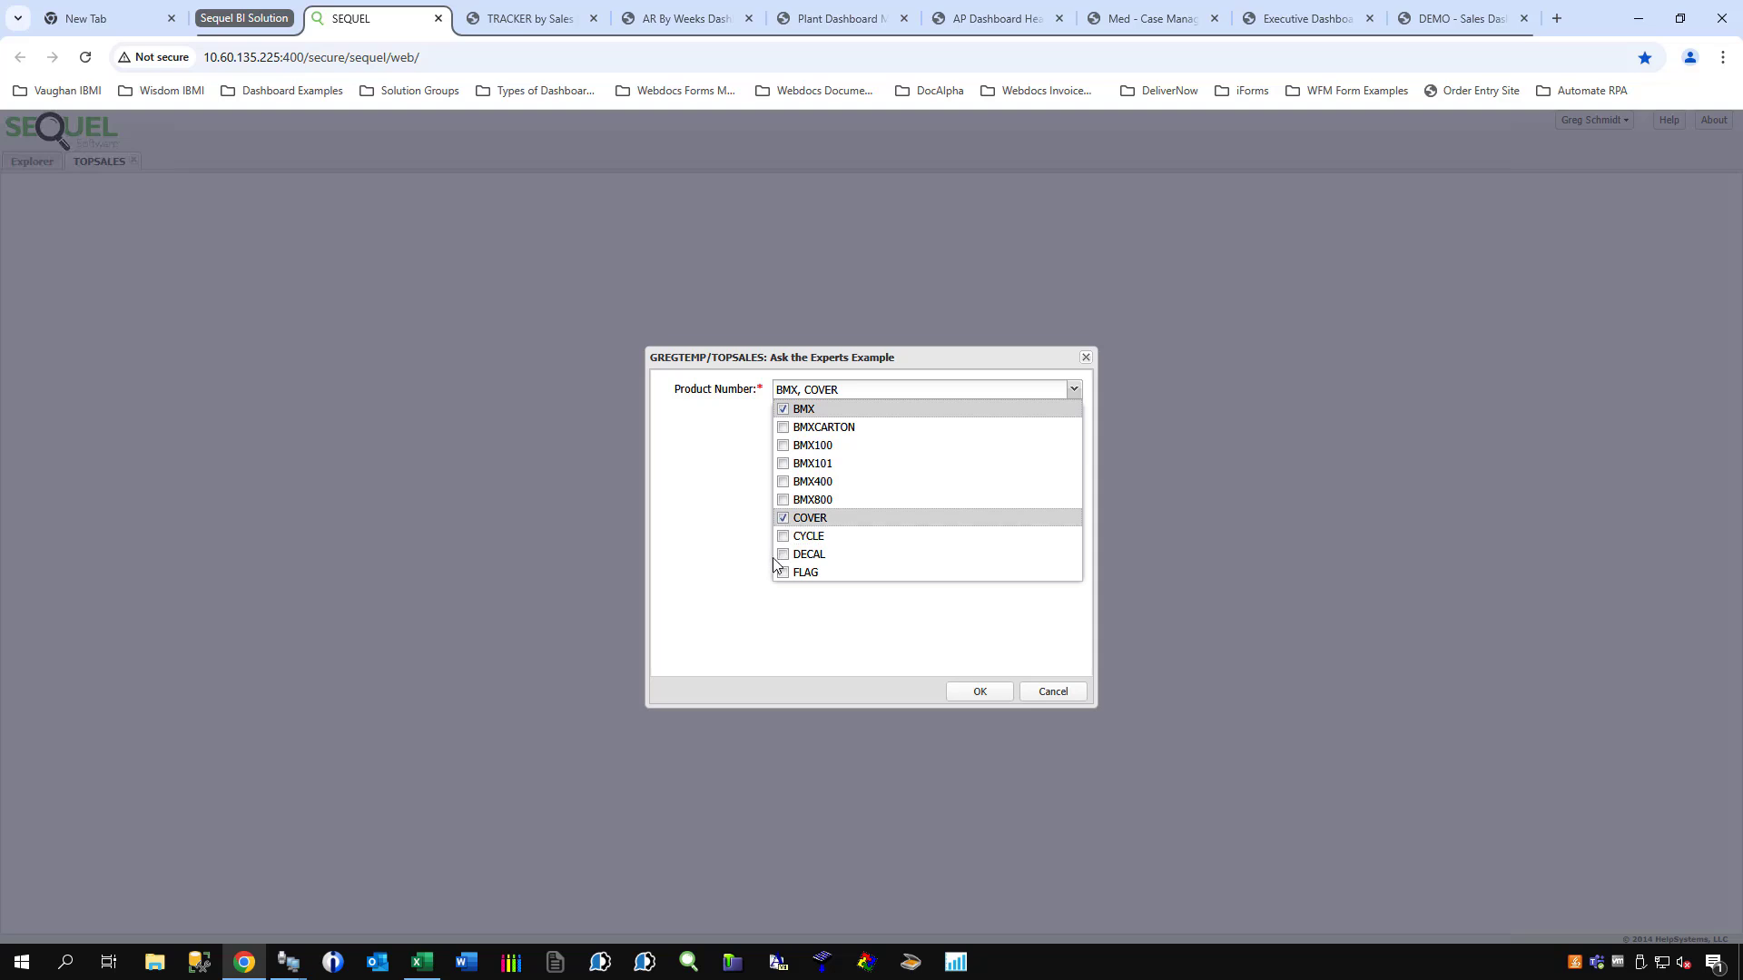
pyautogui.click(782, 555)
pyautogui.click(782, 573)
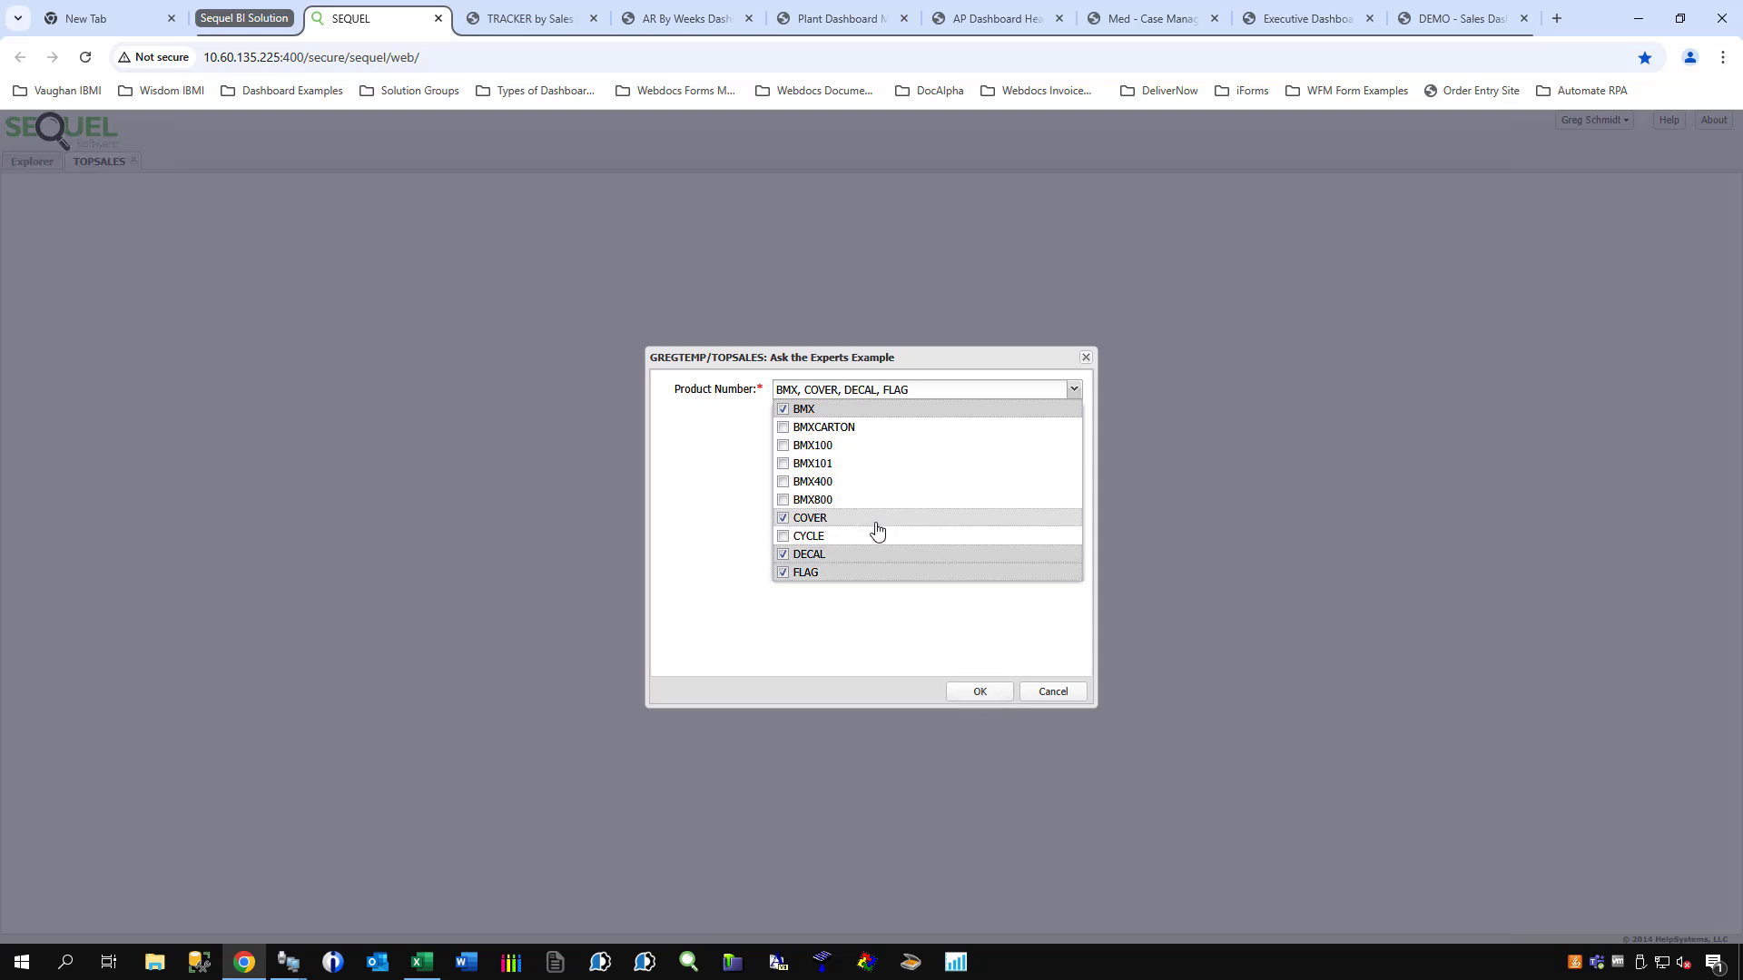
pyautogui.click(783, 482)
pyautogui.click(782, 464)
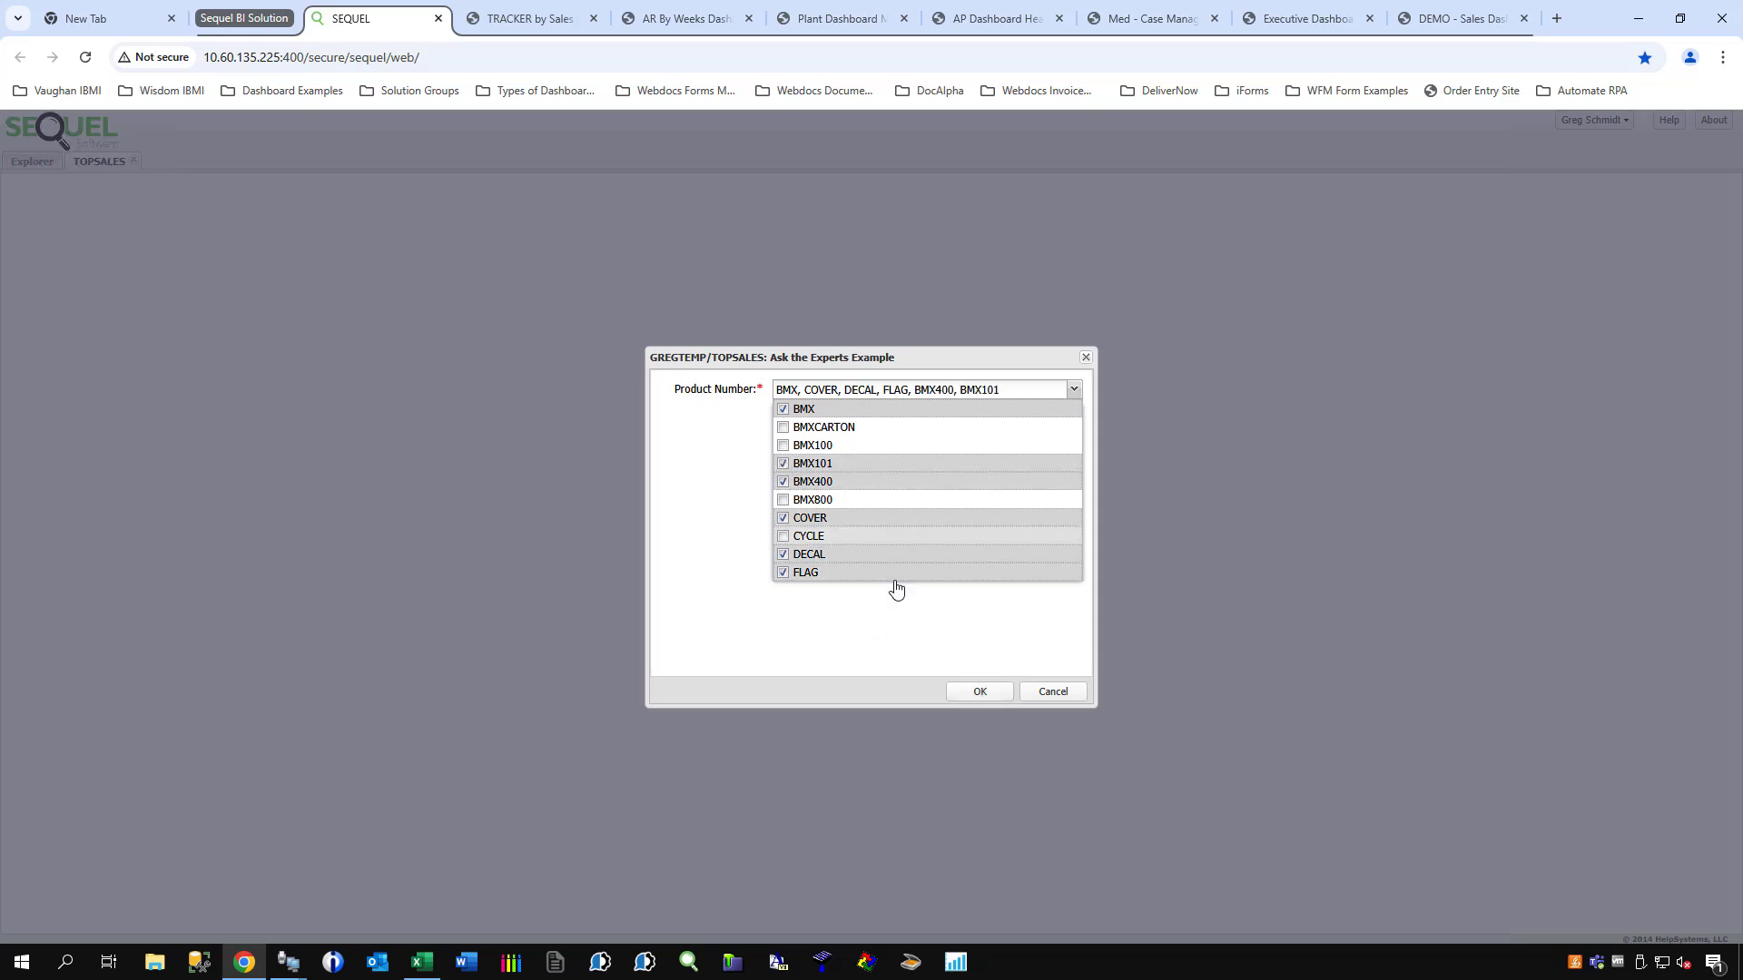
pyautogui.click(978, 693)
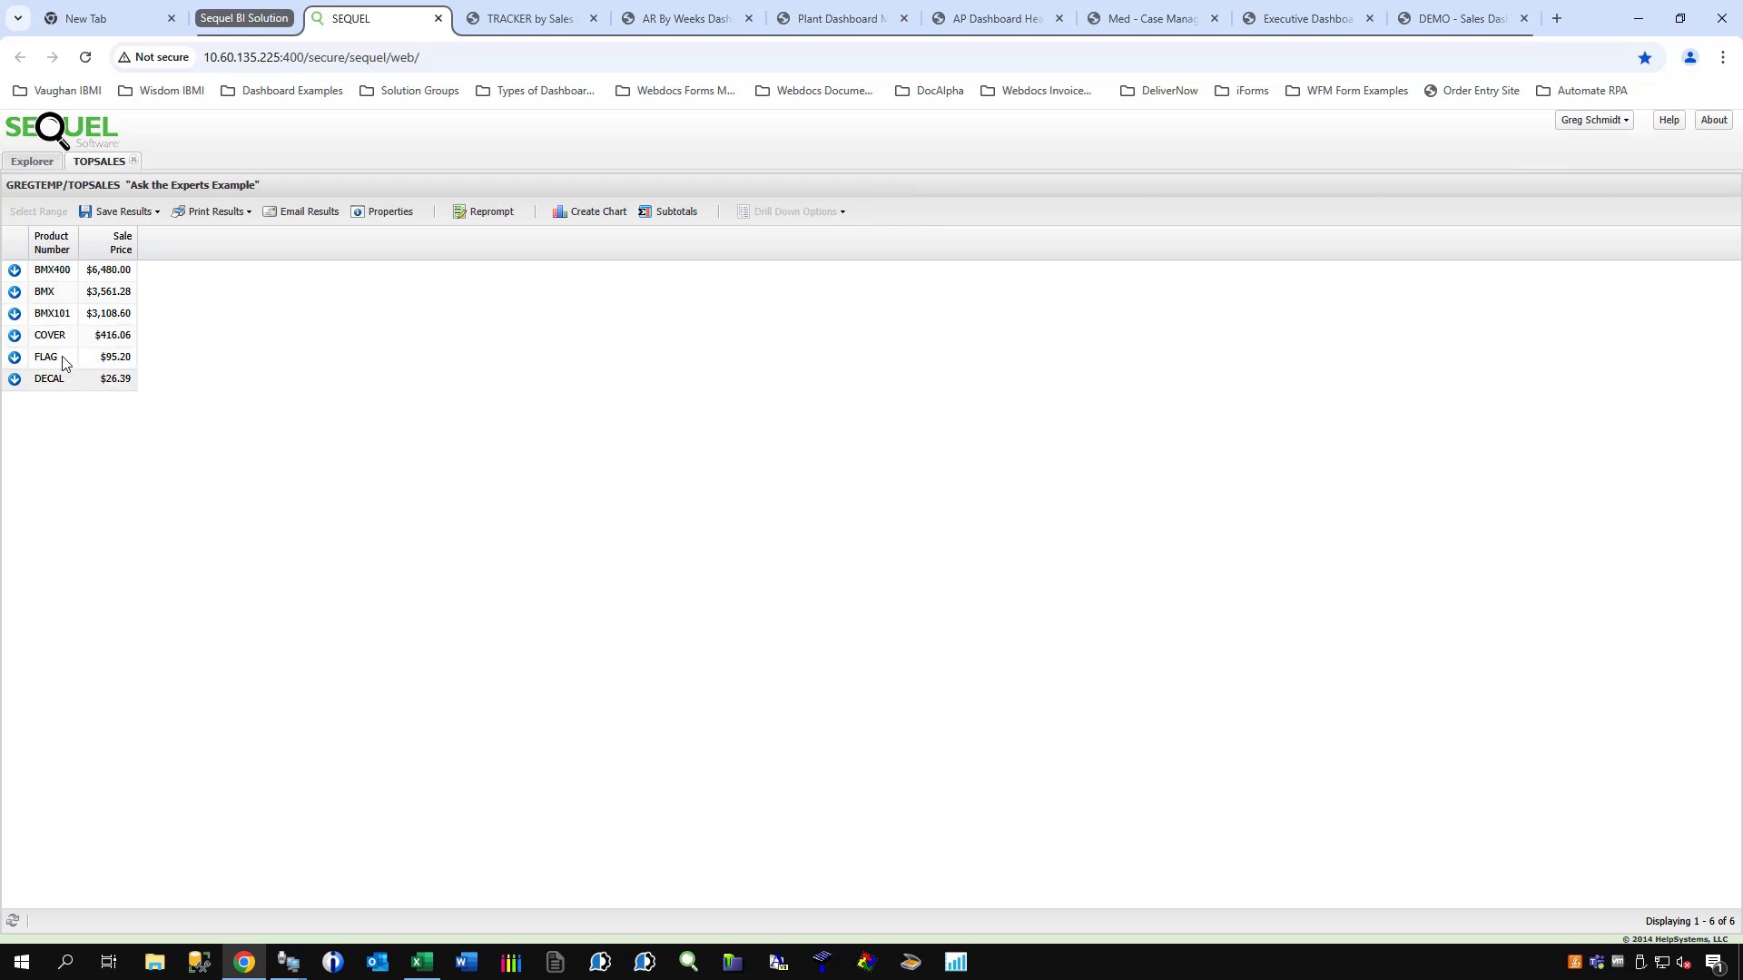
# Check the drill-down options for product BMX400, and close the TOPSALES results.
pyautogui.click(13, 272)
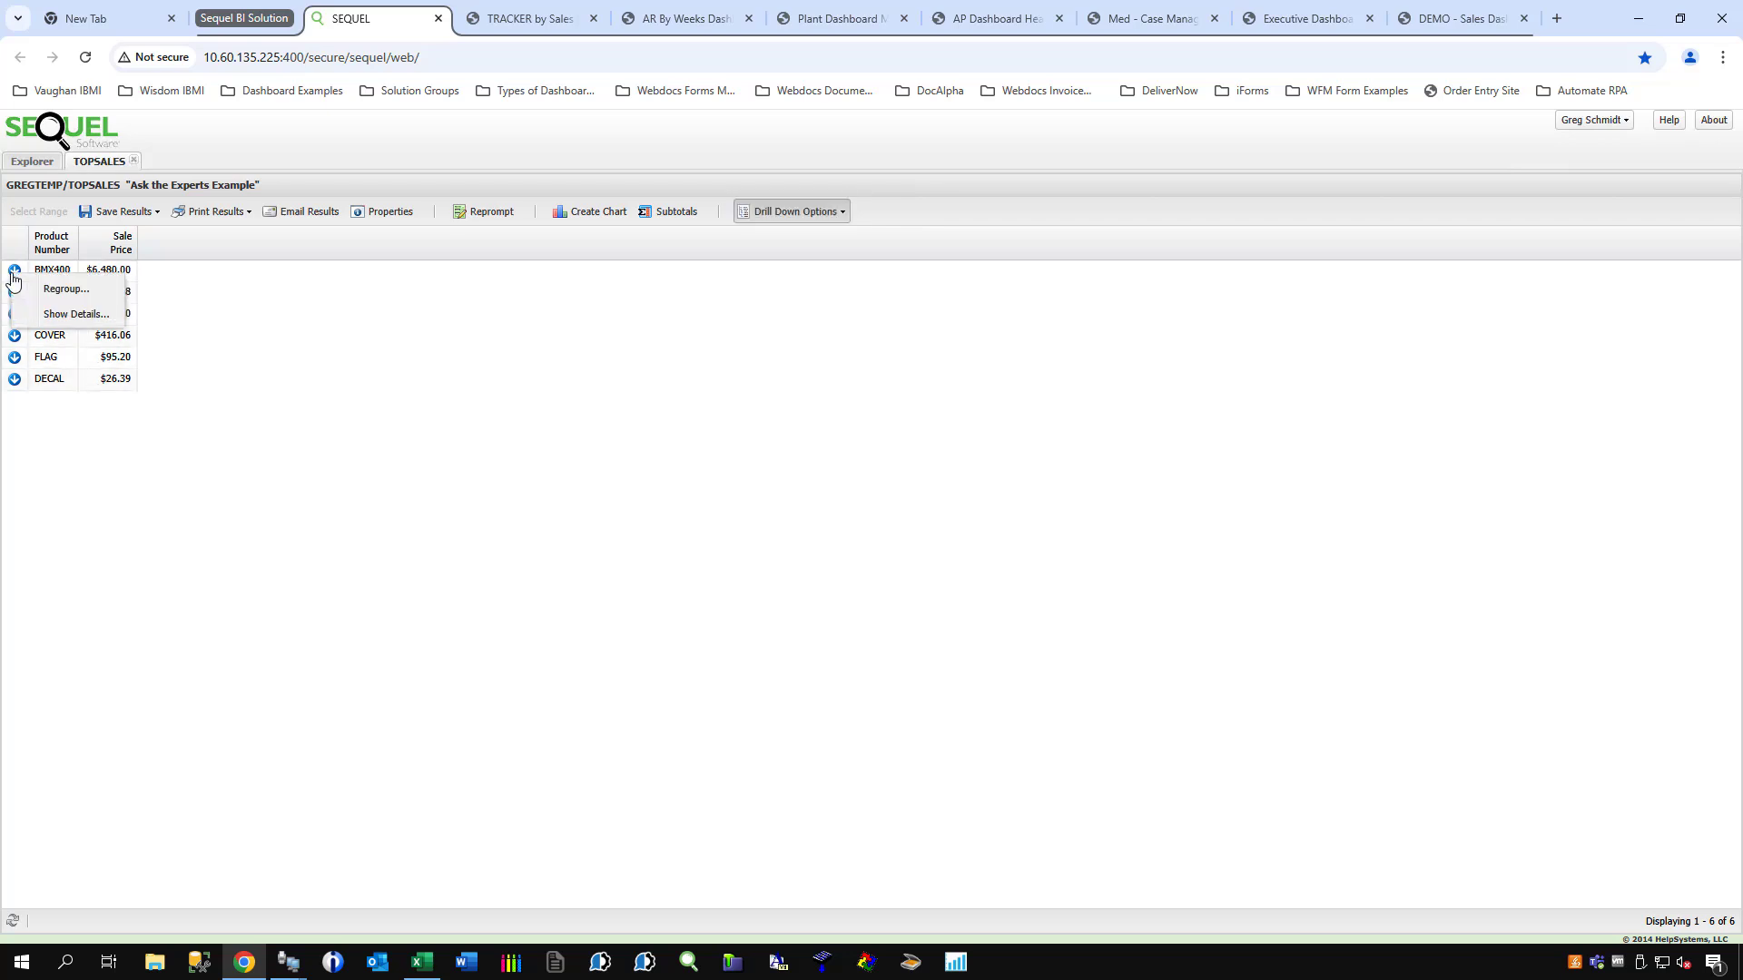
pyautogui.click(336, 354)
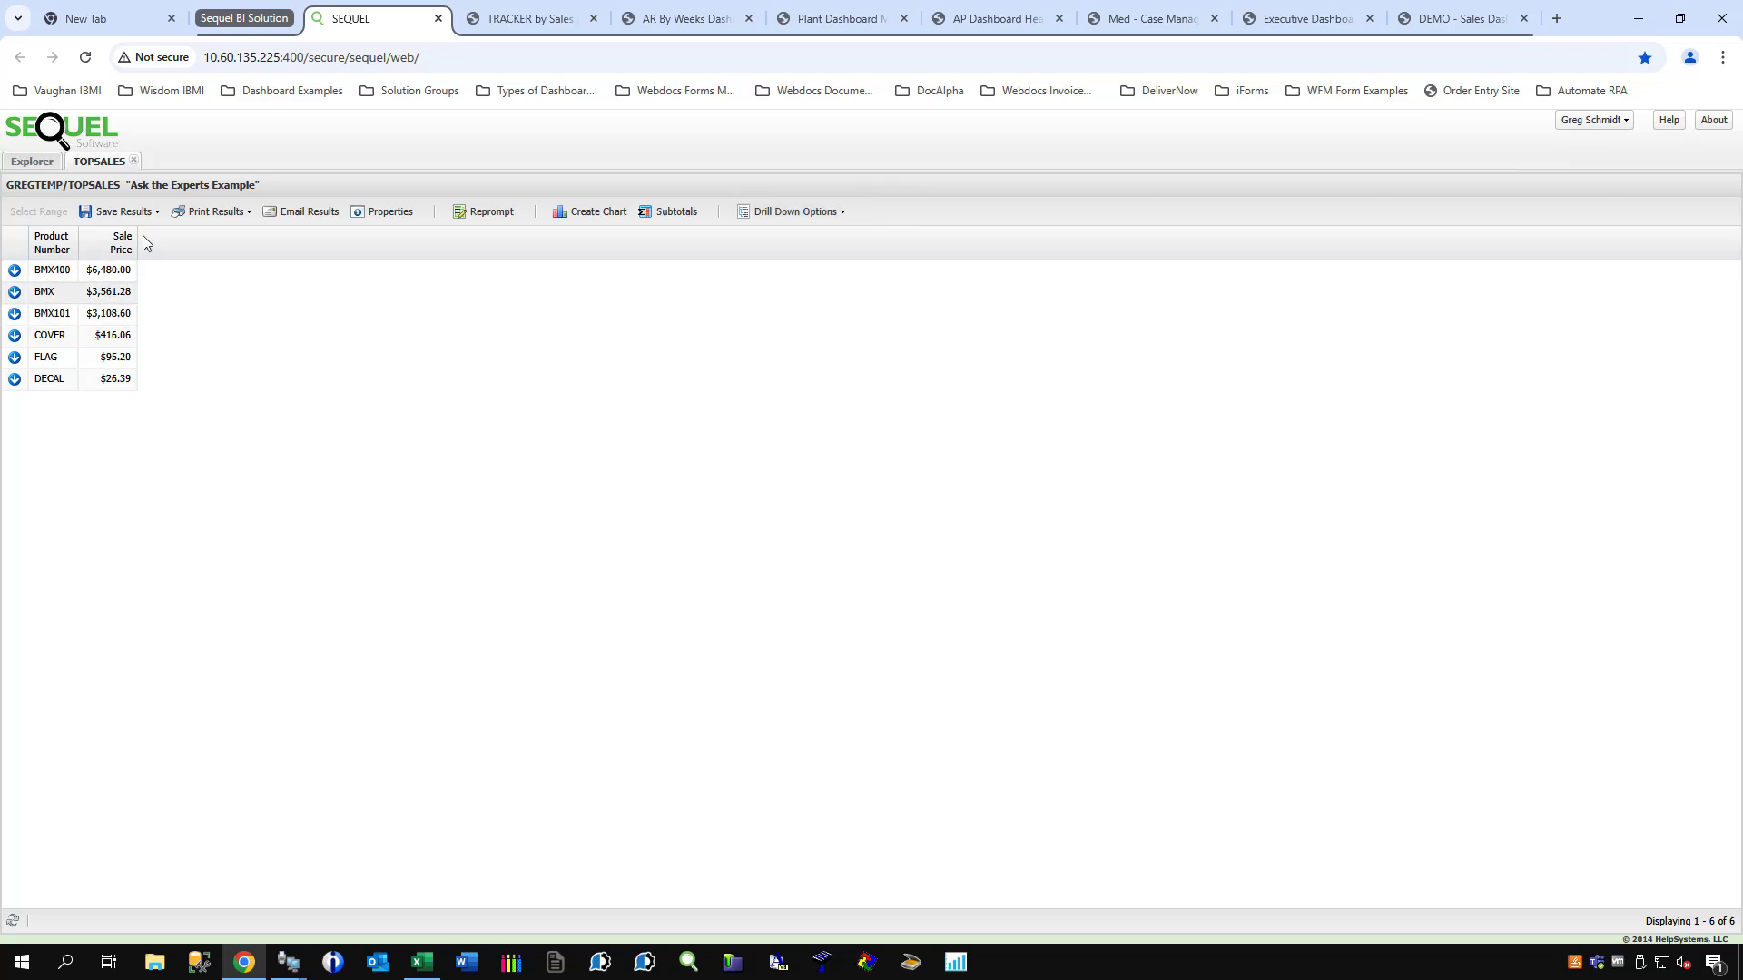
pyautogui.click(135, 161)
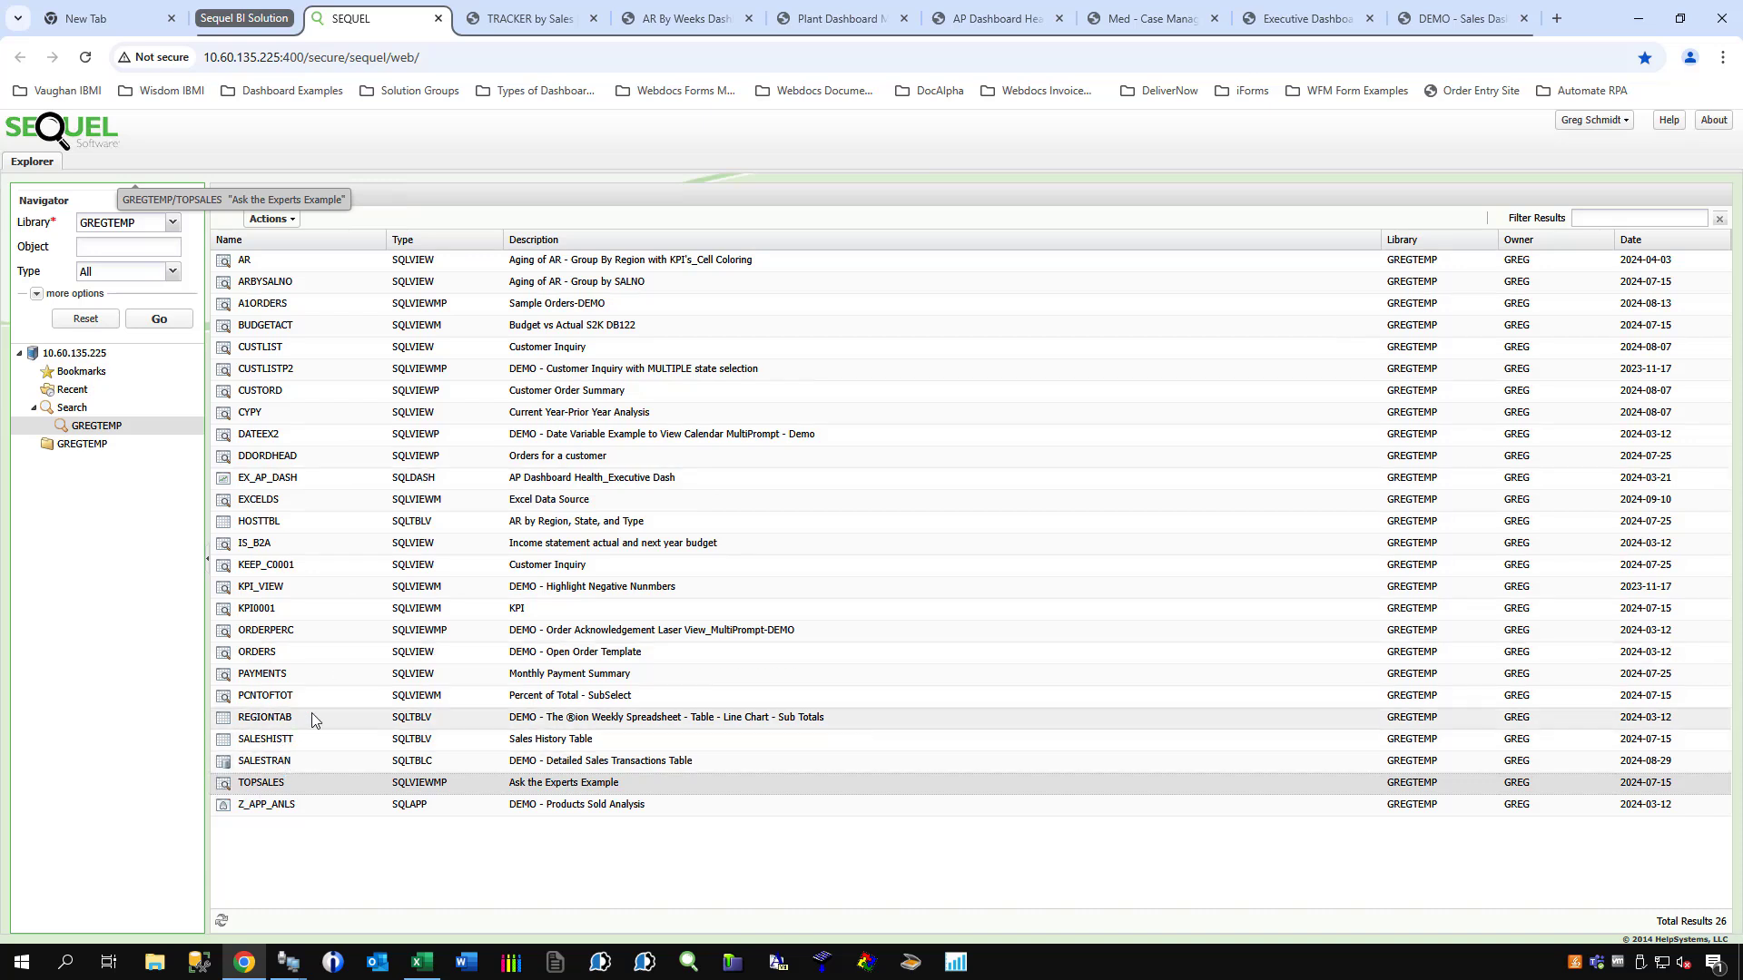
# Run the ORDERPERC order acknowledgement view for Xegewisch Corp. and its order number, review the order lines, and close it.
pyautogui.doubleClick(272, 630)
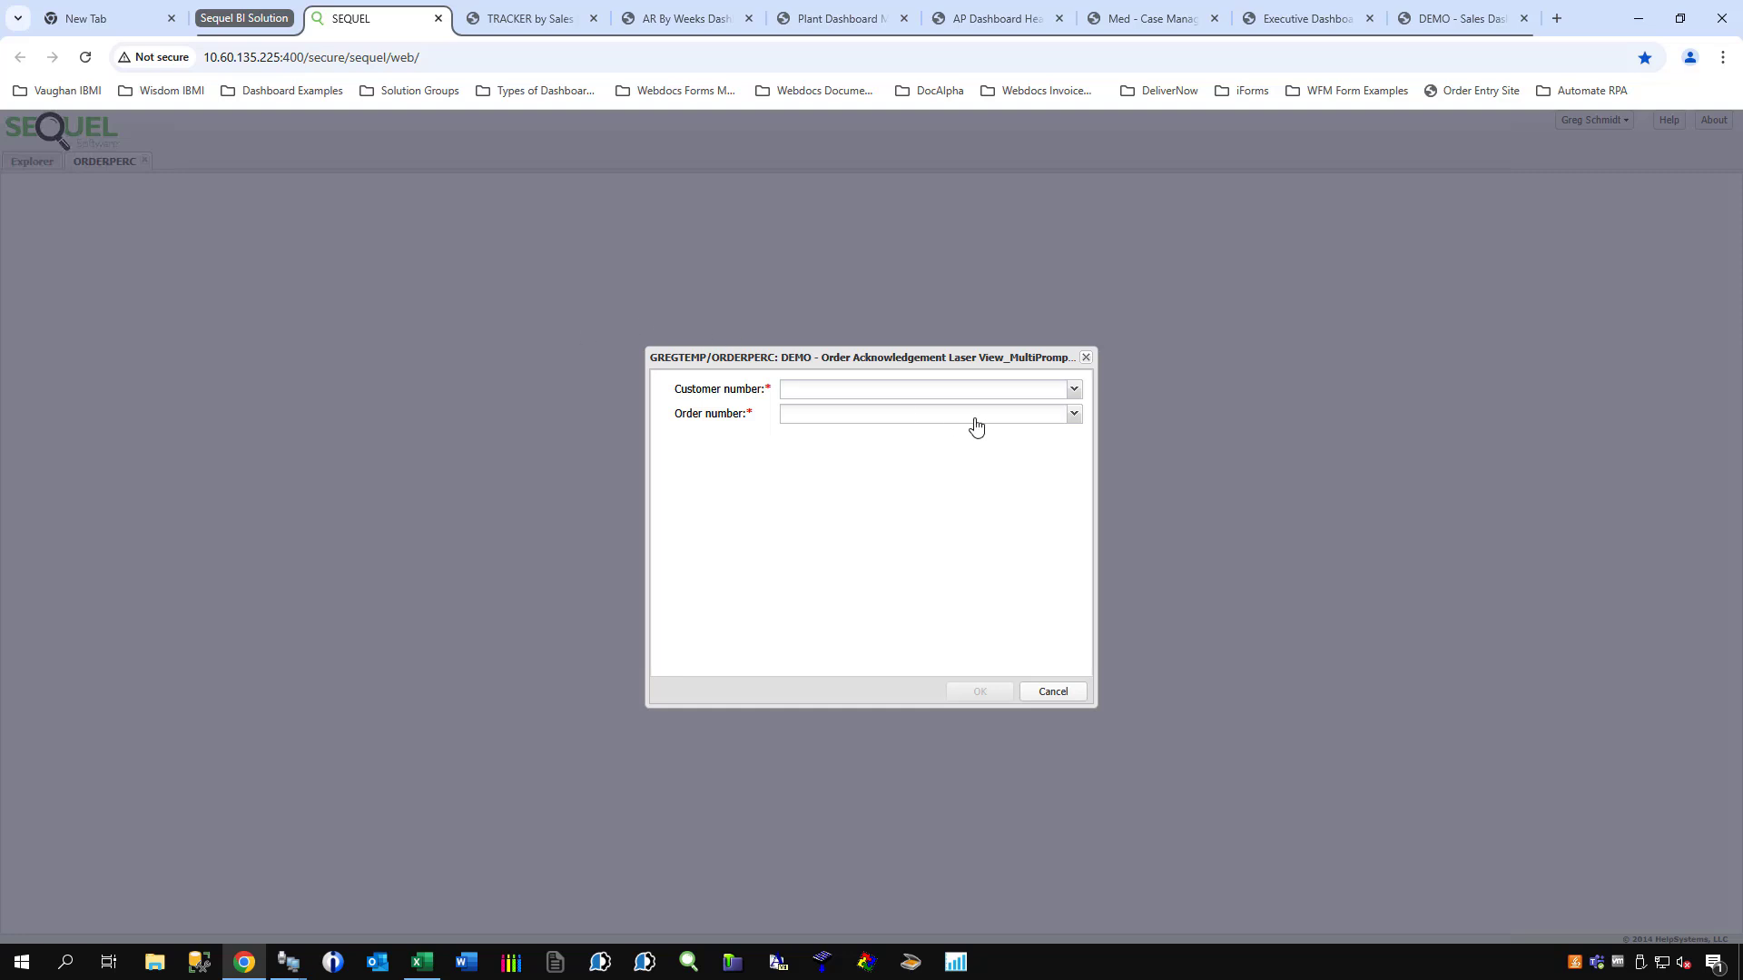
pyautogui.click(1074, 389)
pyautogui.scroll(-5, 976, 494)
pyautogui.scroll(-10, 975, 495)
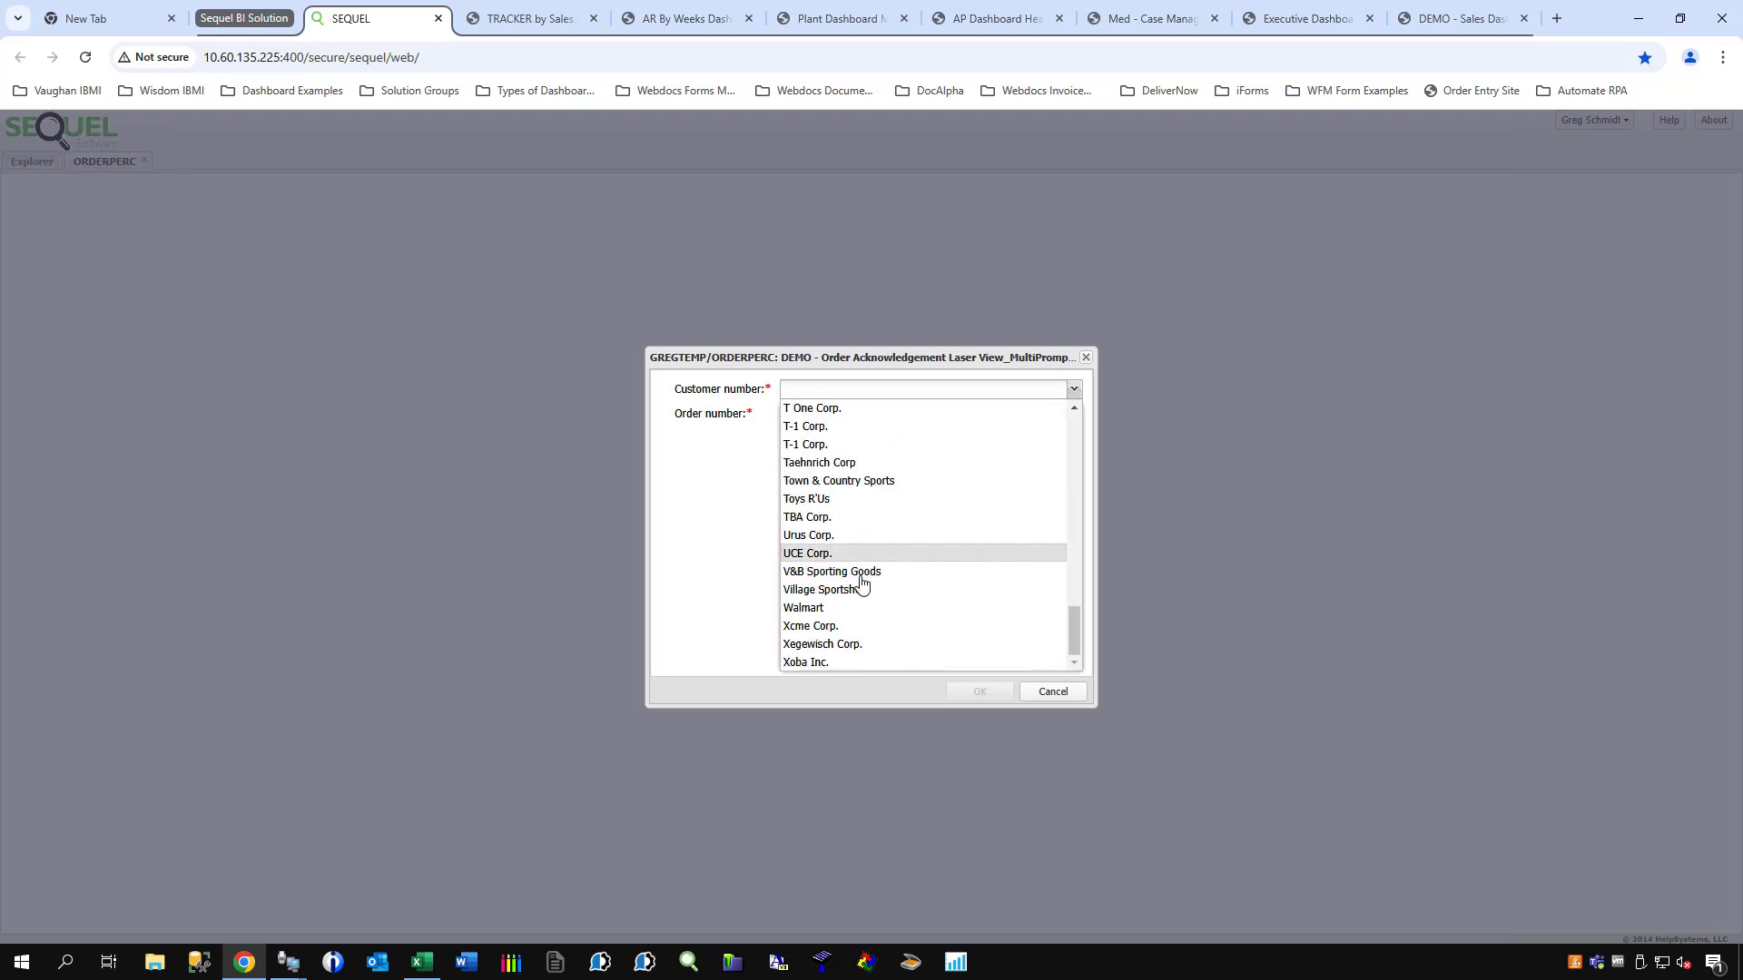
pyautogui.click(828, 650)
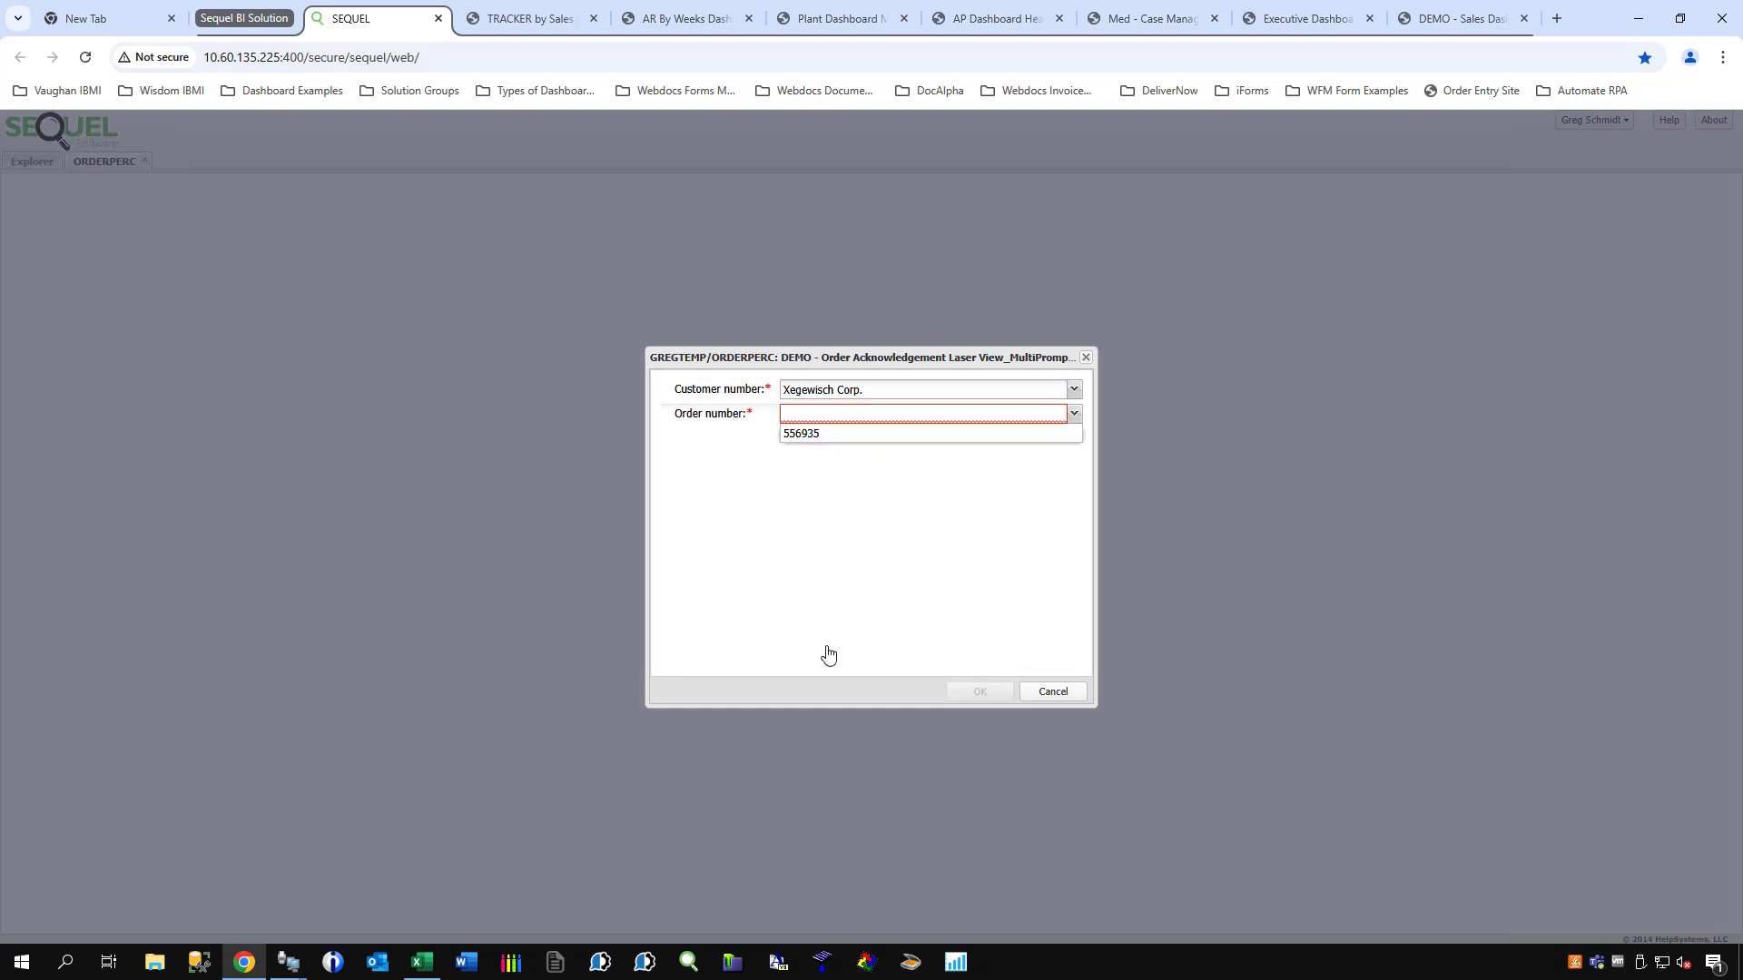
pyautogui.click(807, 435)
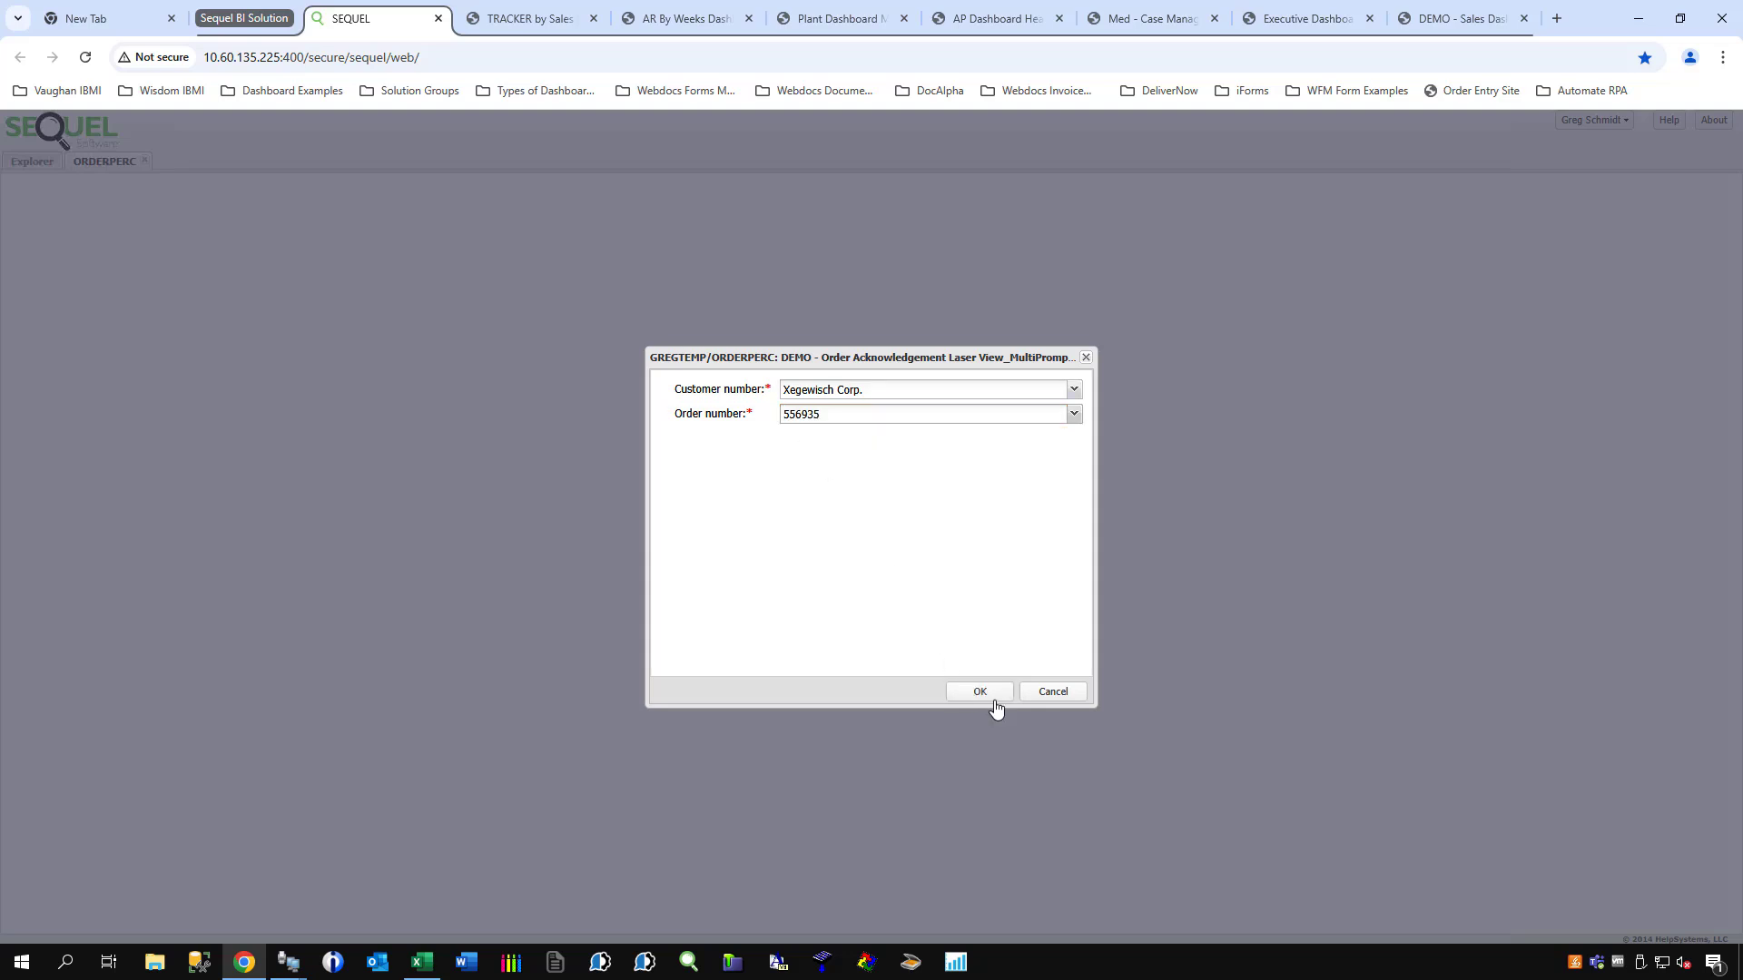
pyautogui.click(980, 691)
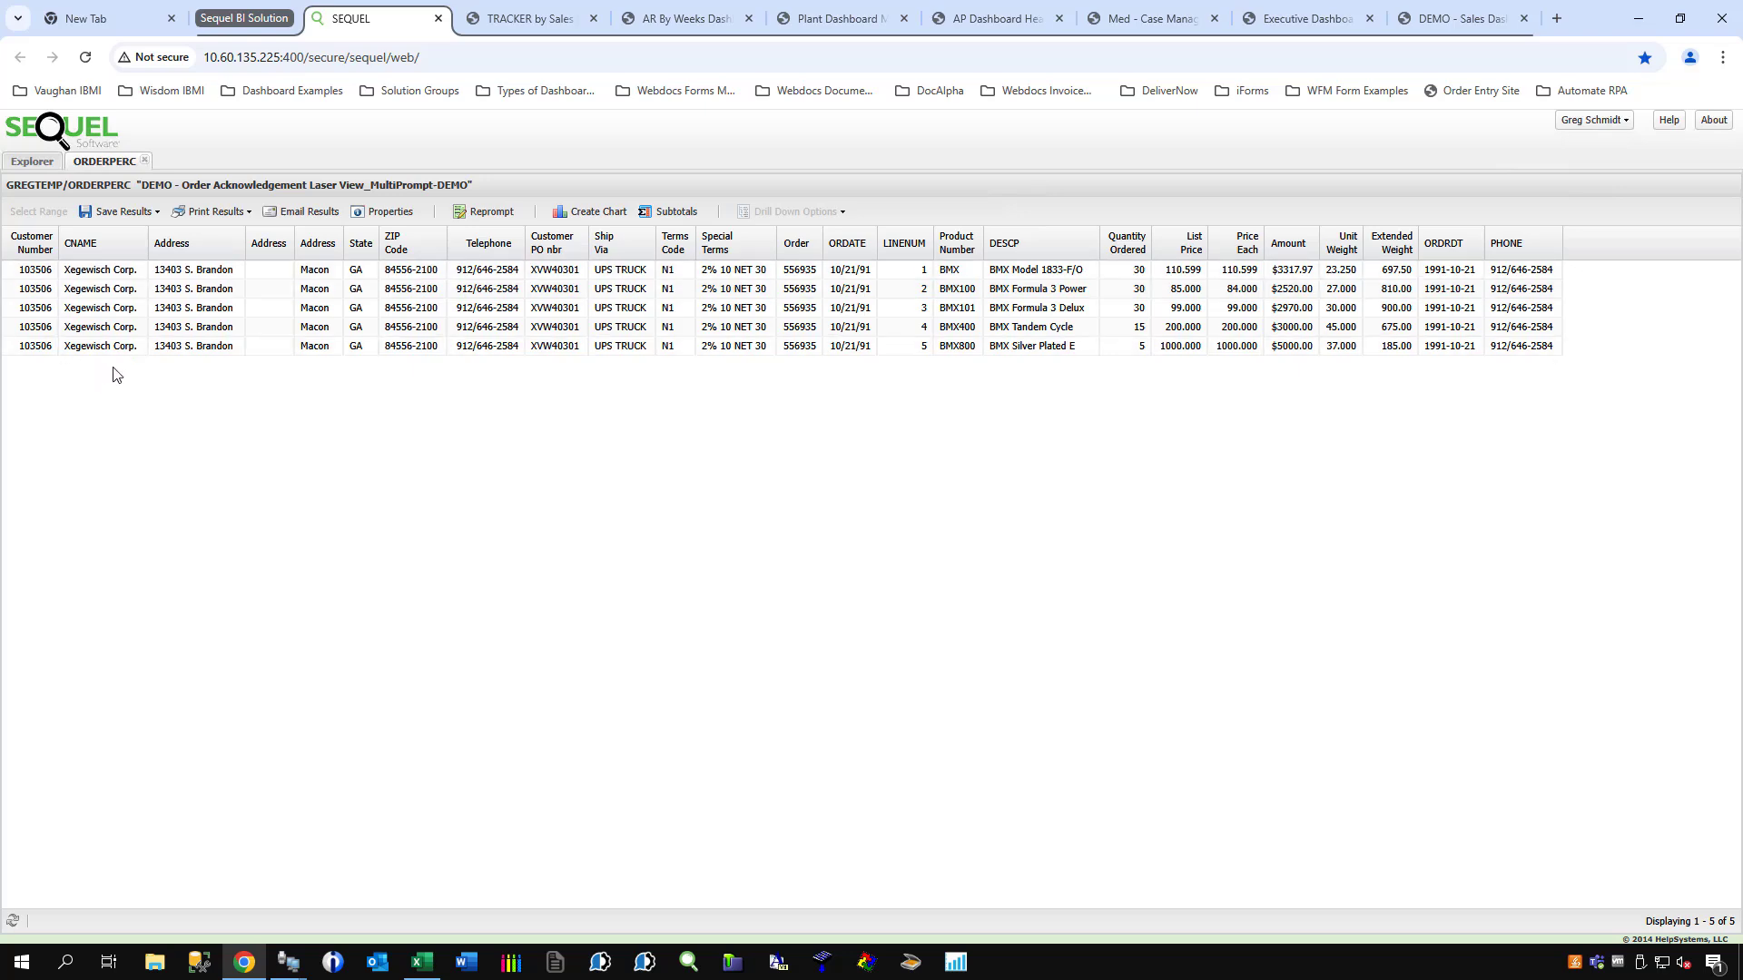
pyautogui.click(144, 161)
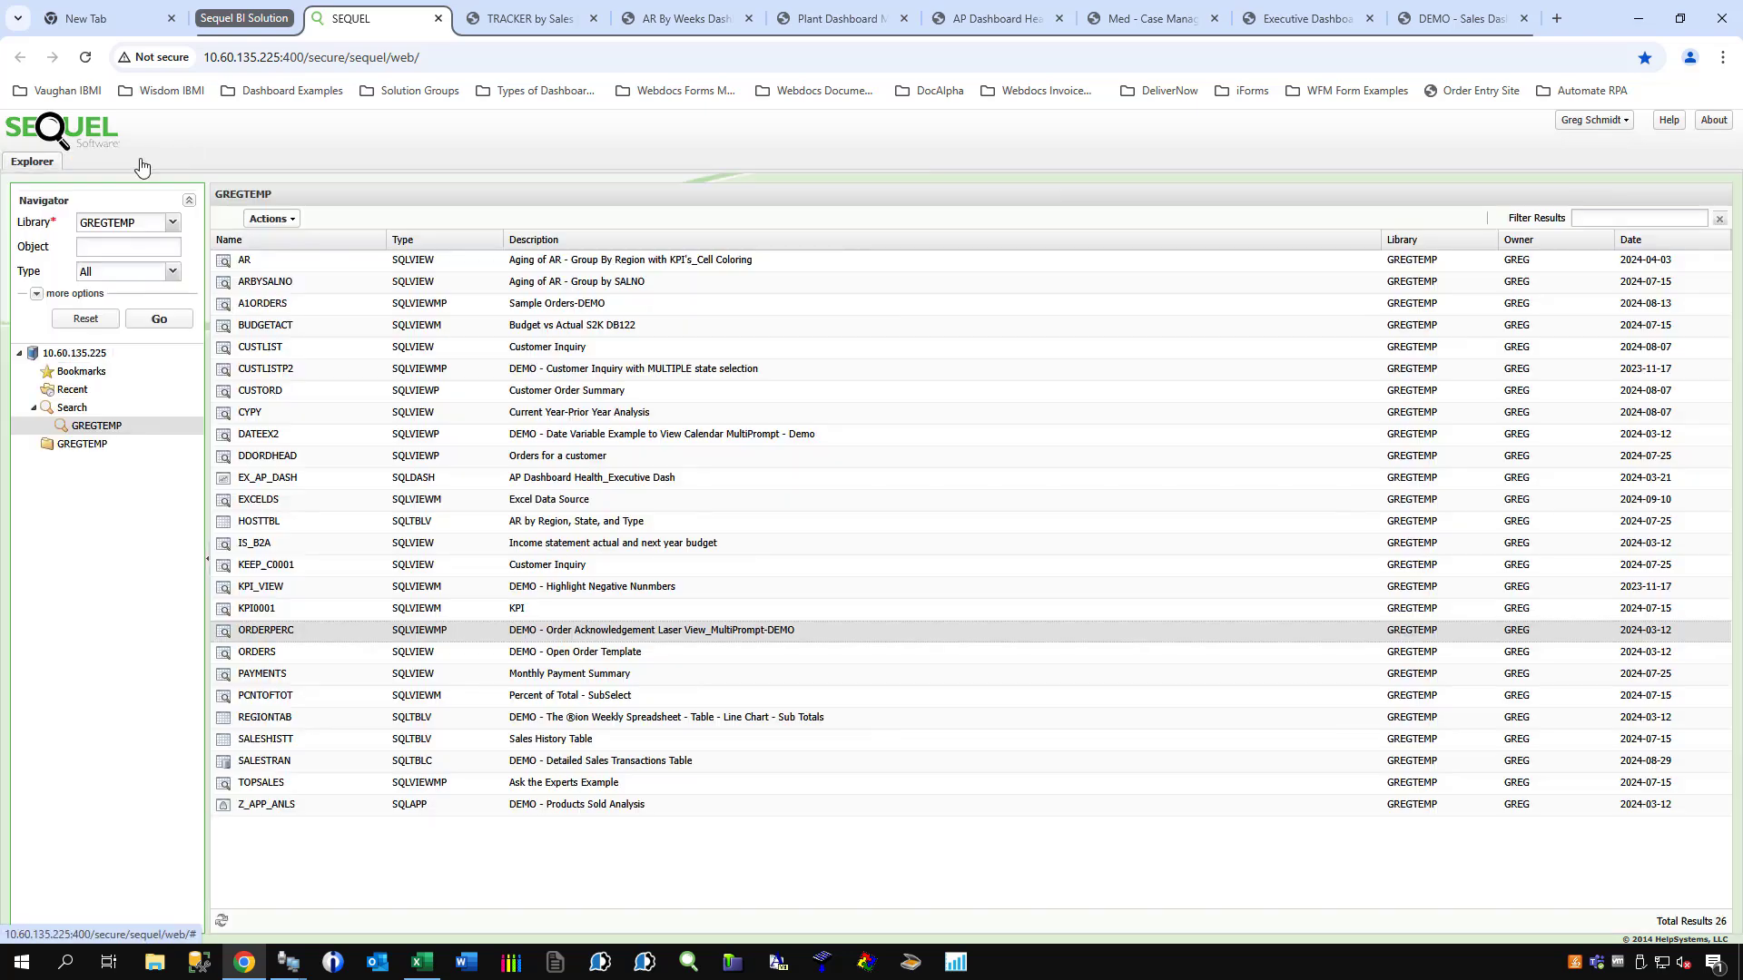
# Run the Z_APP_ANLS application, drill down on BMX100 with What Else Did They Purchase, and close both results.
pyautogui.doubleClick(271, 805)
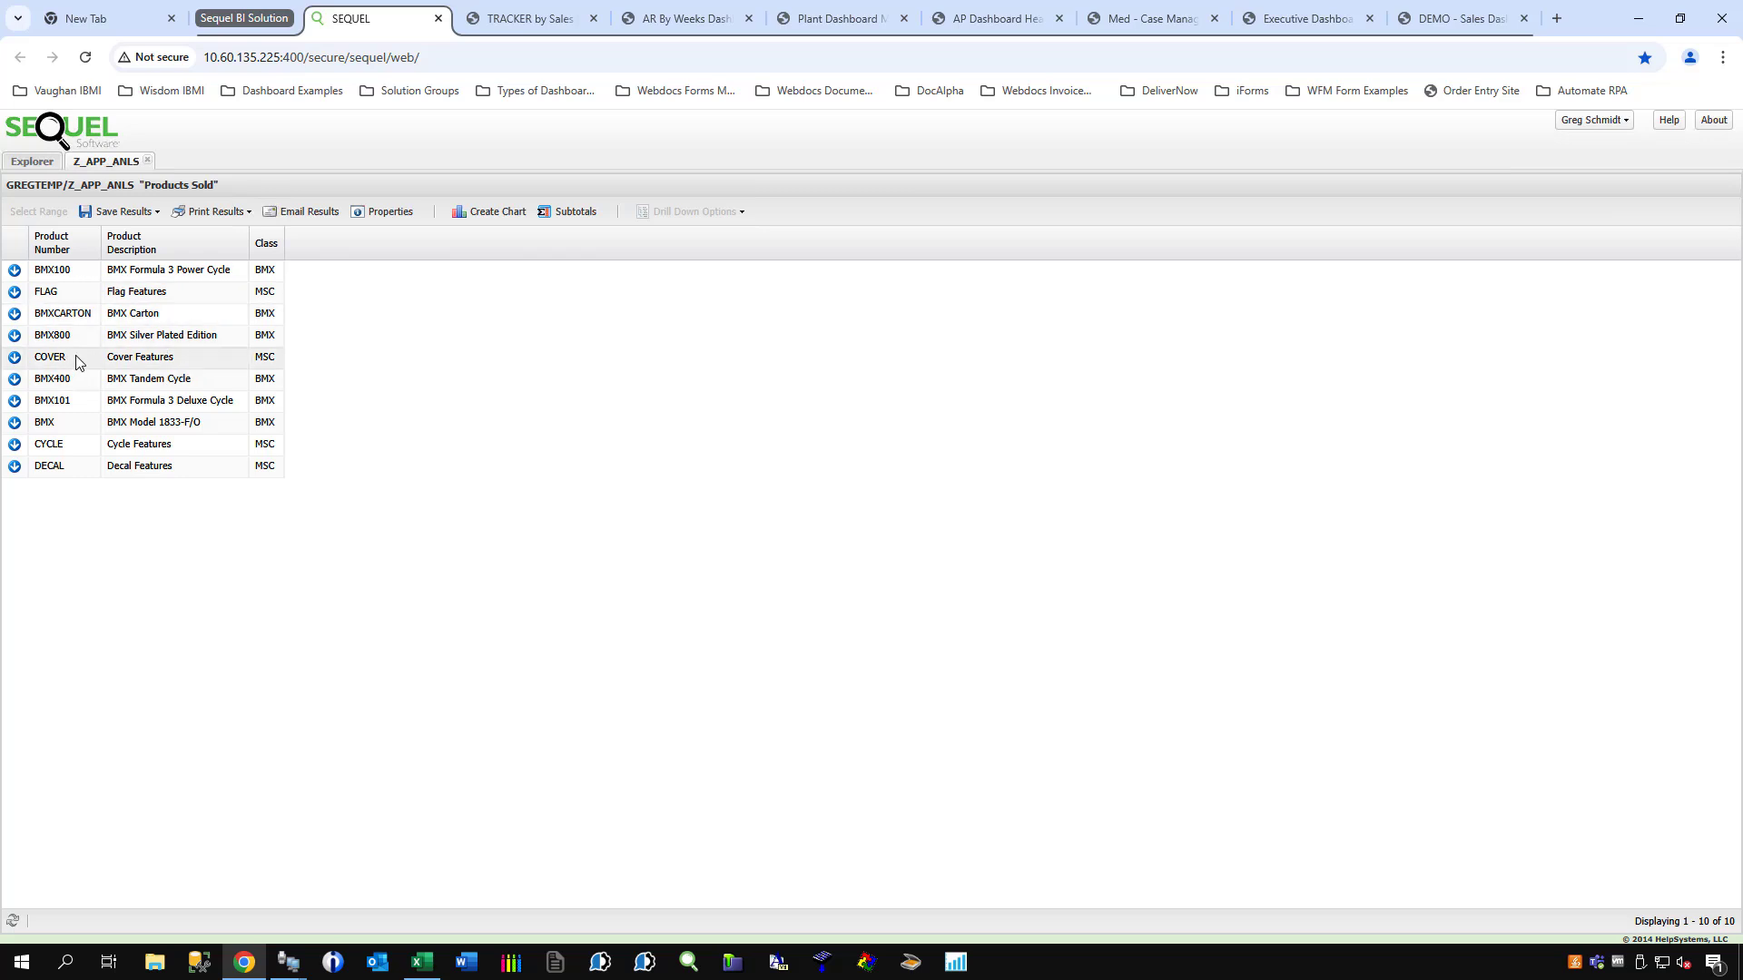
pyautogui.click(16, 271)
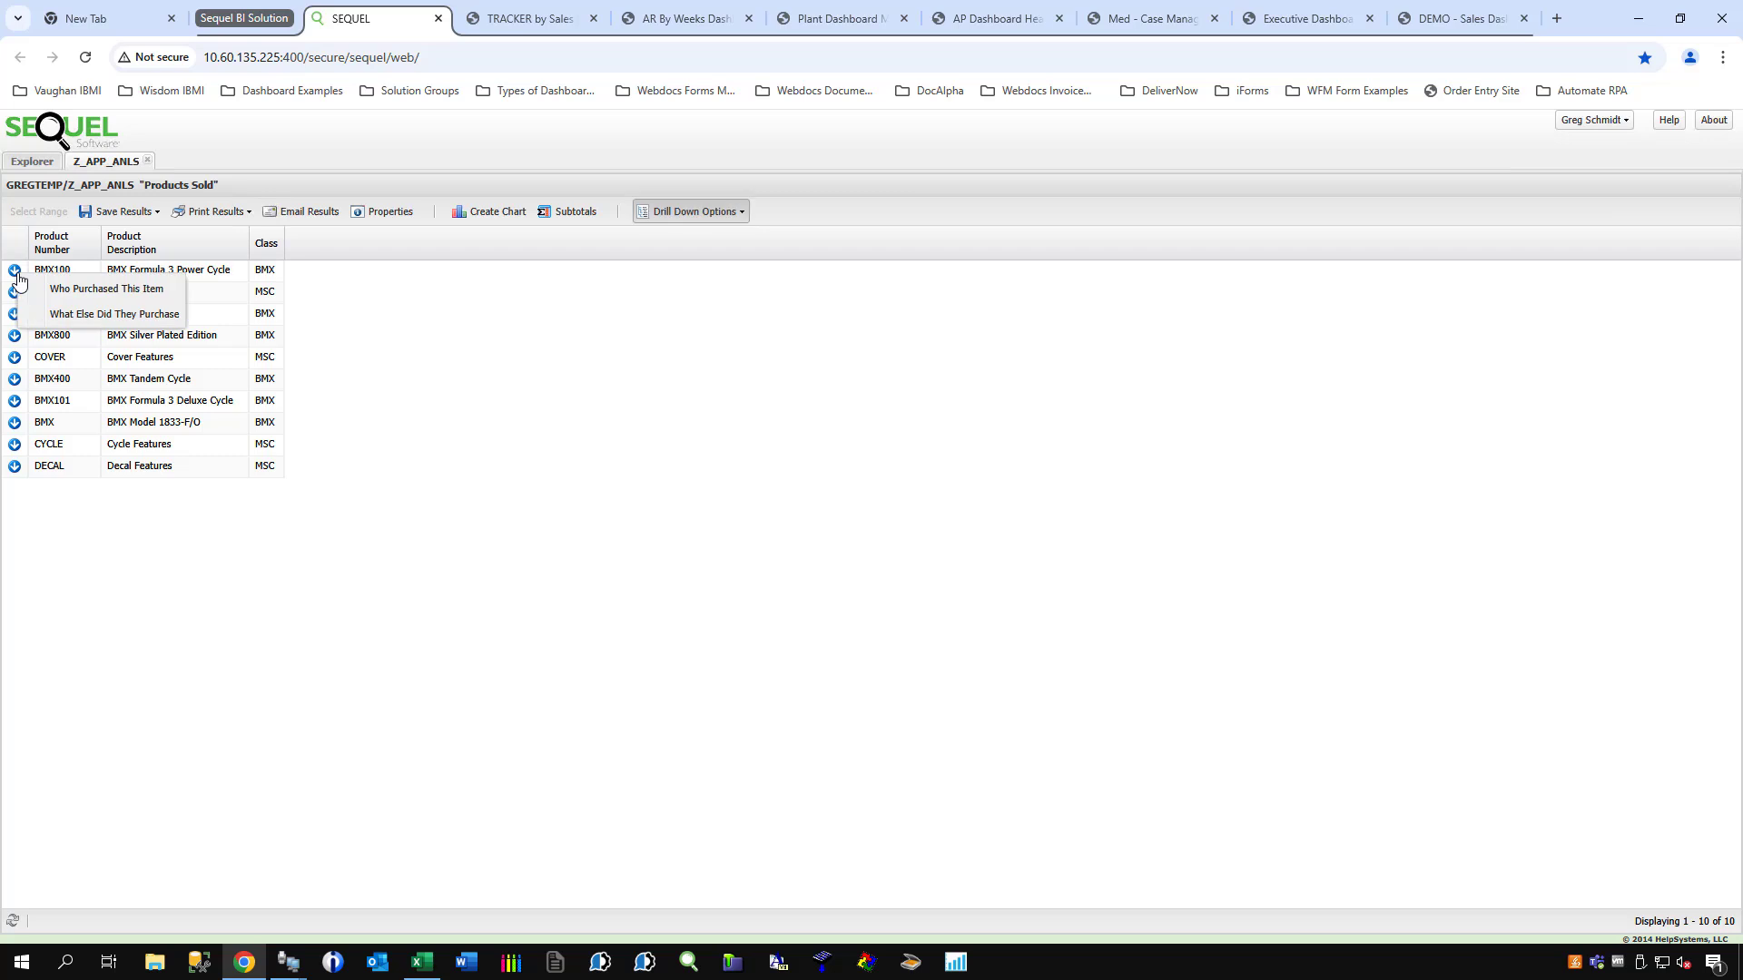
pyautogui.click(132, 318)
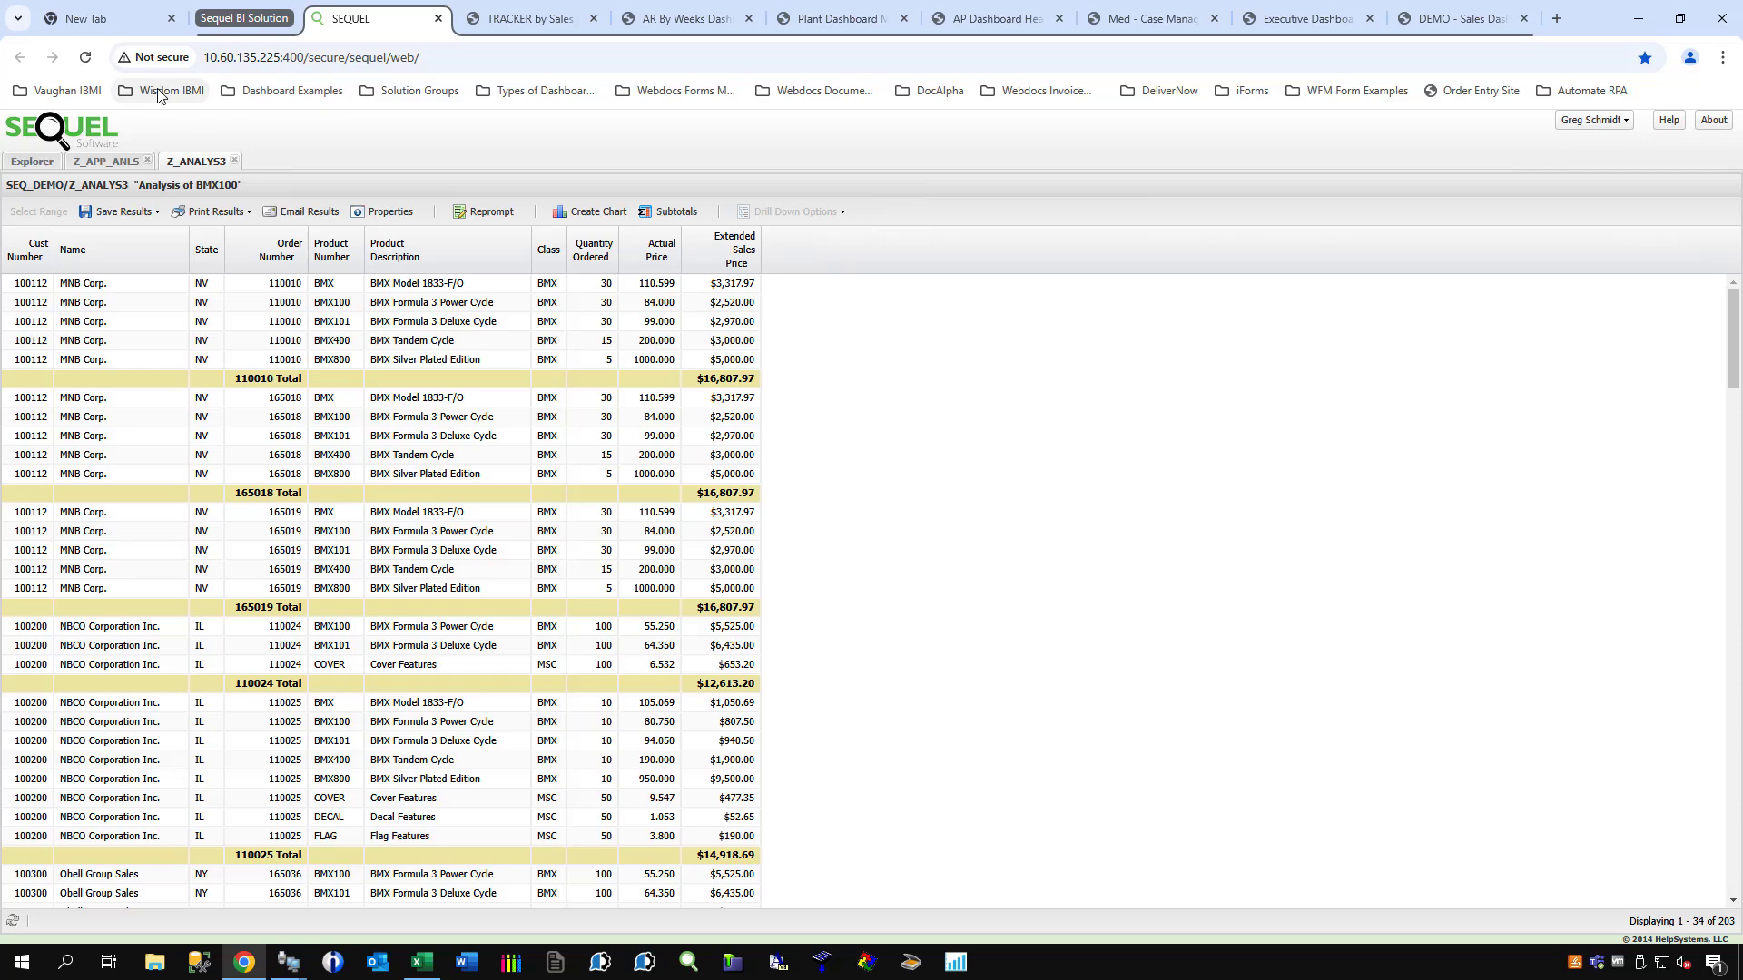
pyautogui.click(235, 161)
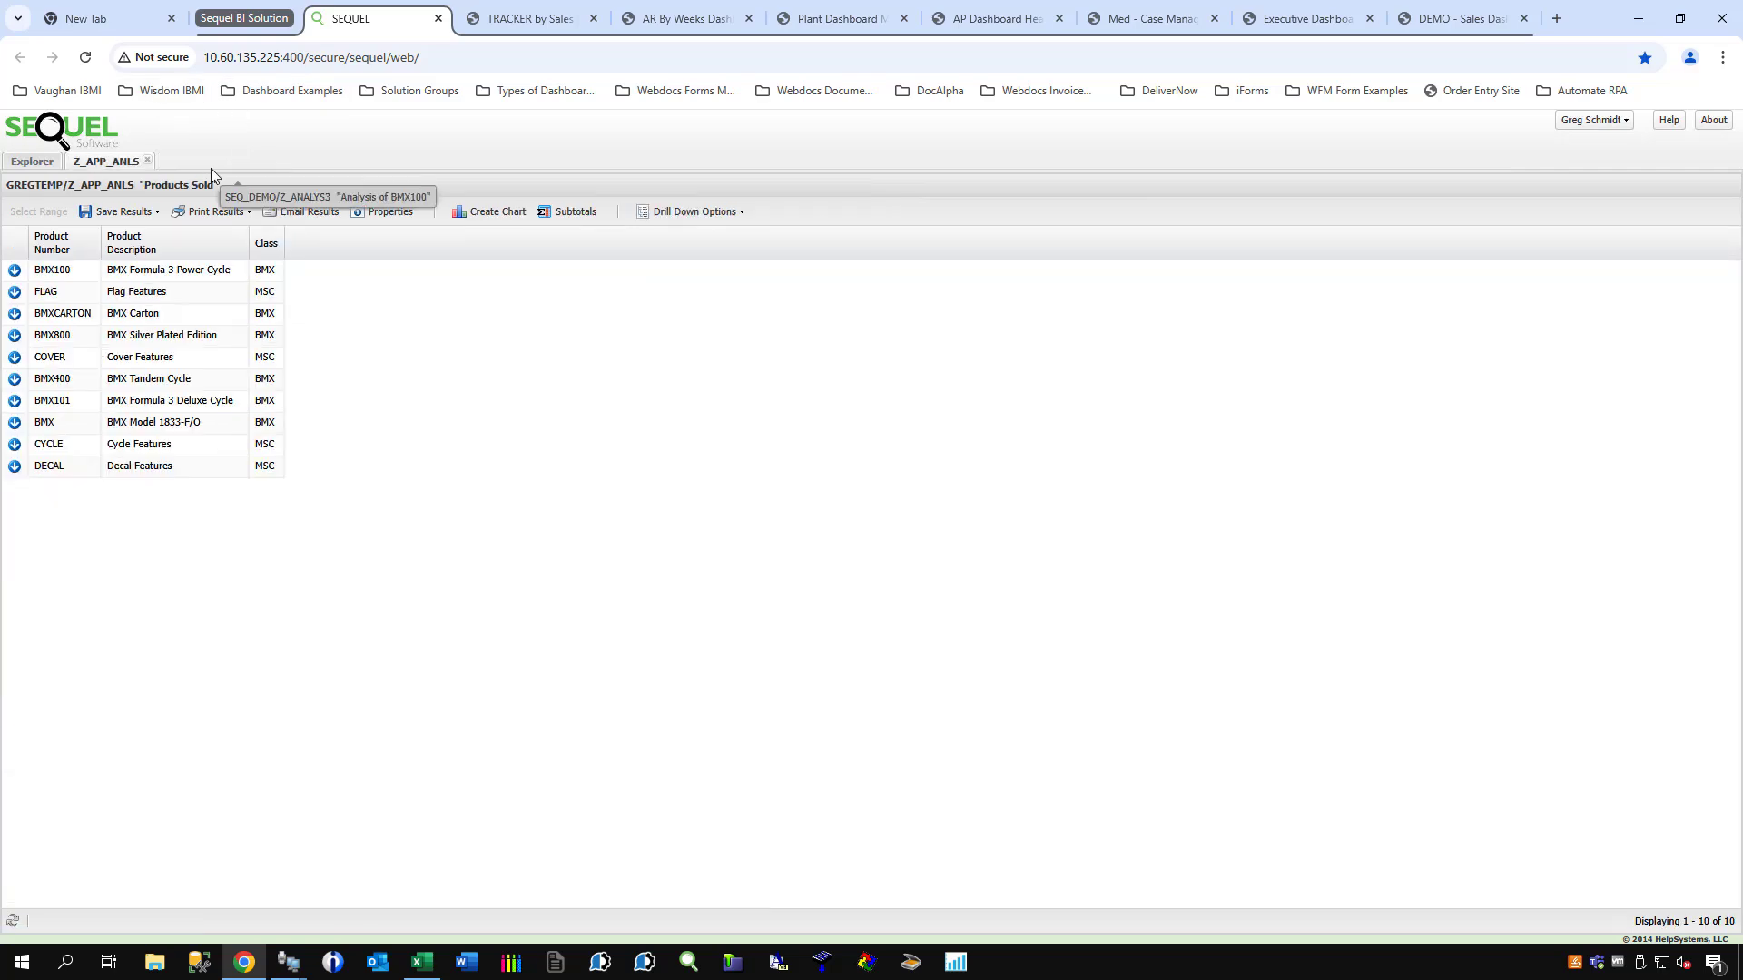
pyautogui.click(145, 160)
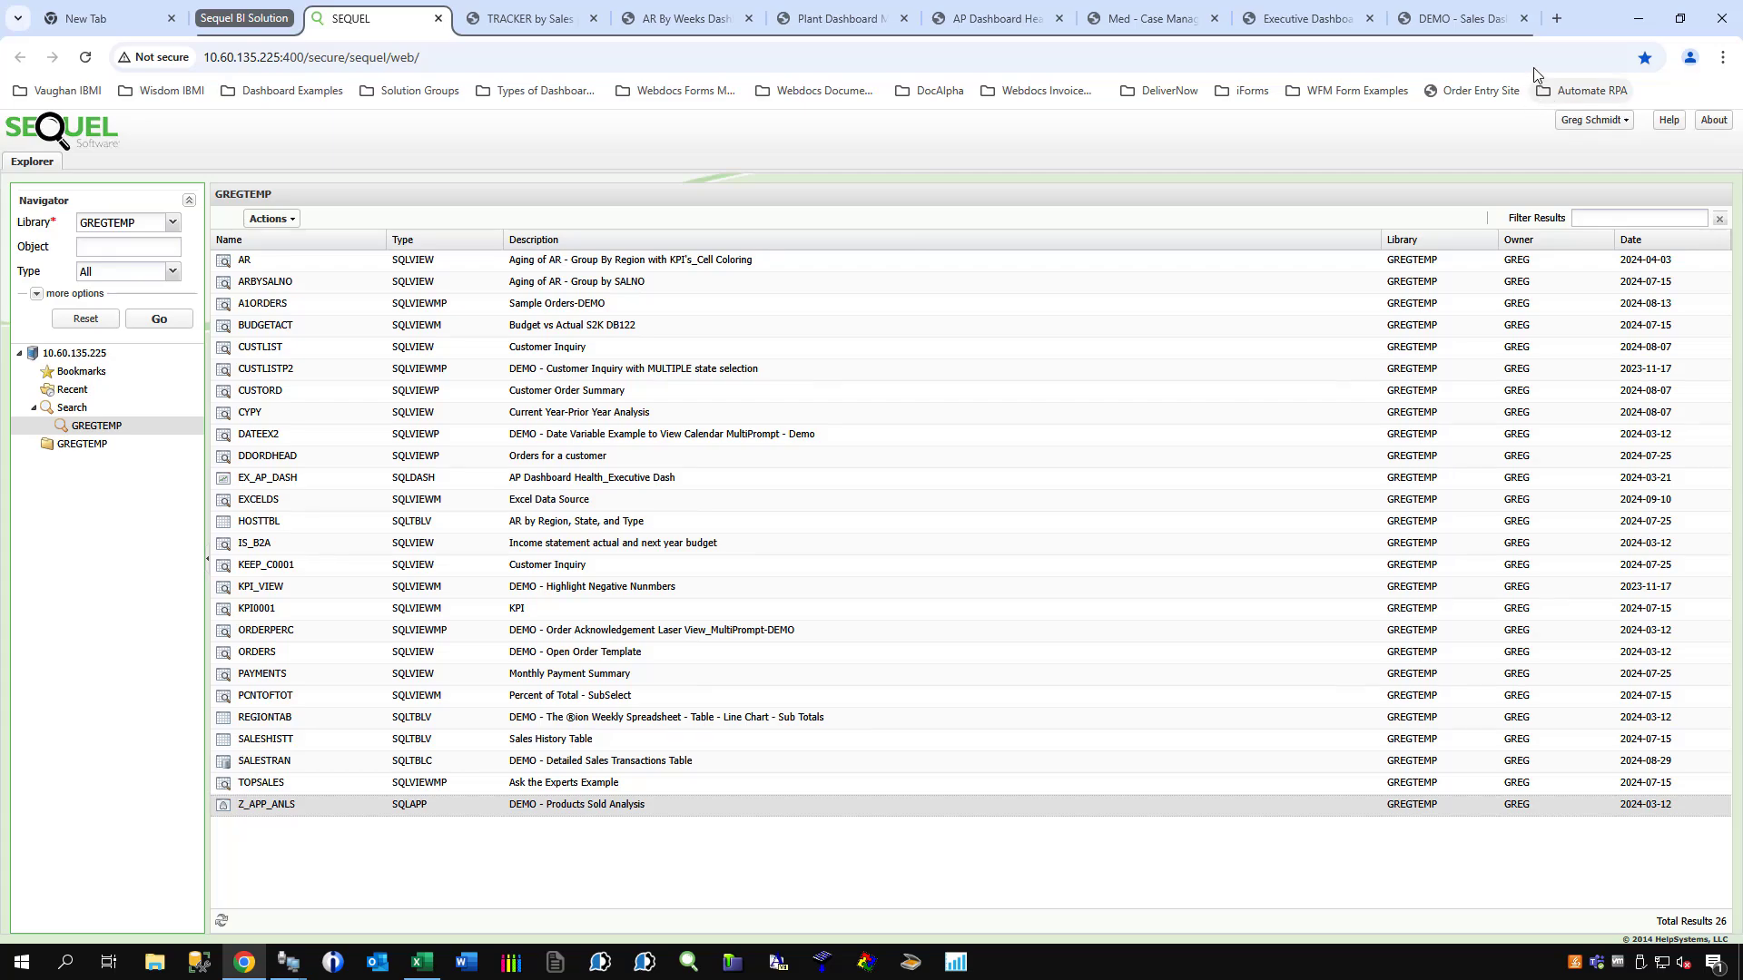
# Switch to the Excel Interactive Dashboard workbook, show the ViewPoint add-in commands, and insert a blank worksheet.
pyautogui.click(1636, 20)
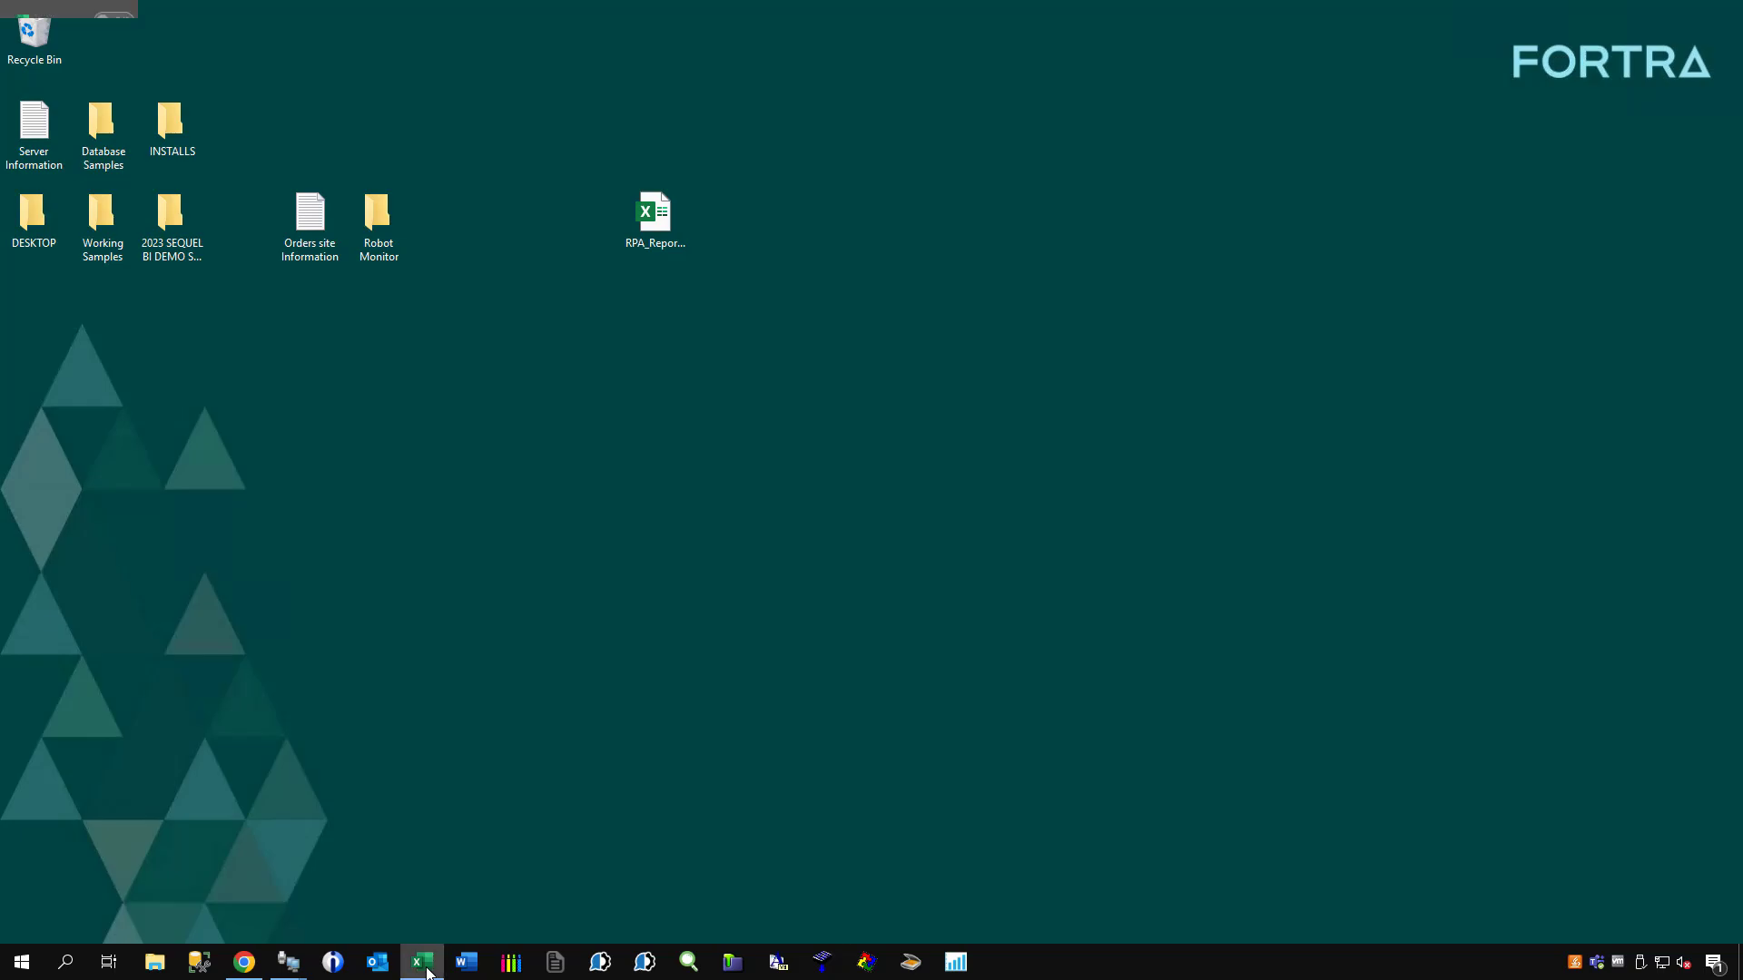
pyautogui.click(423, 964)
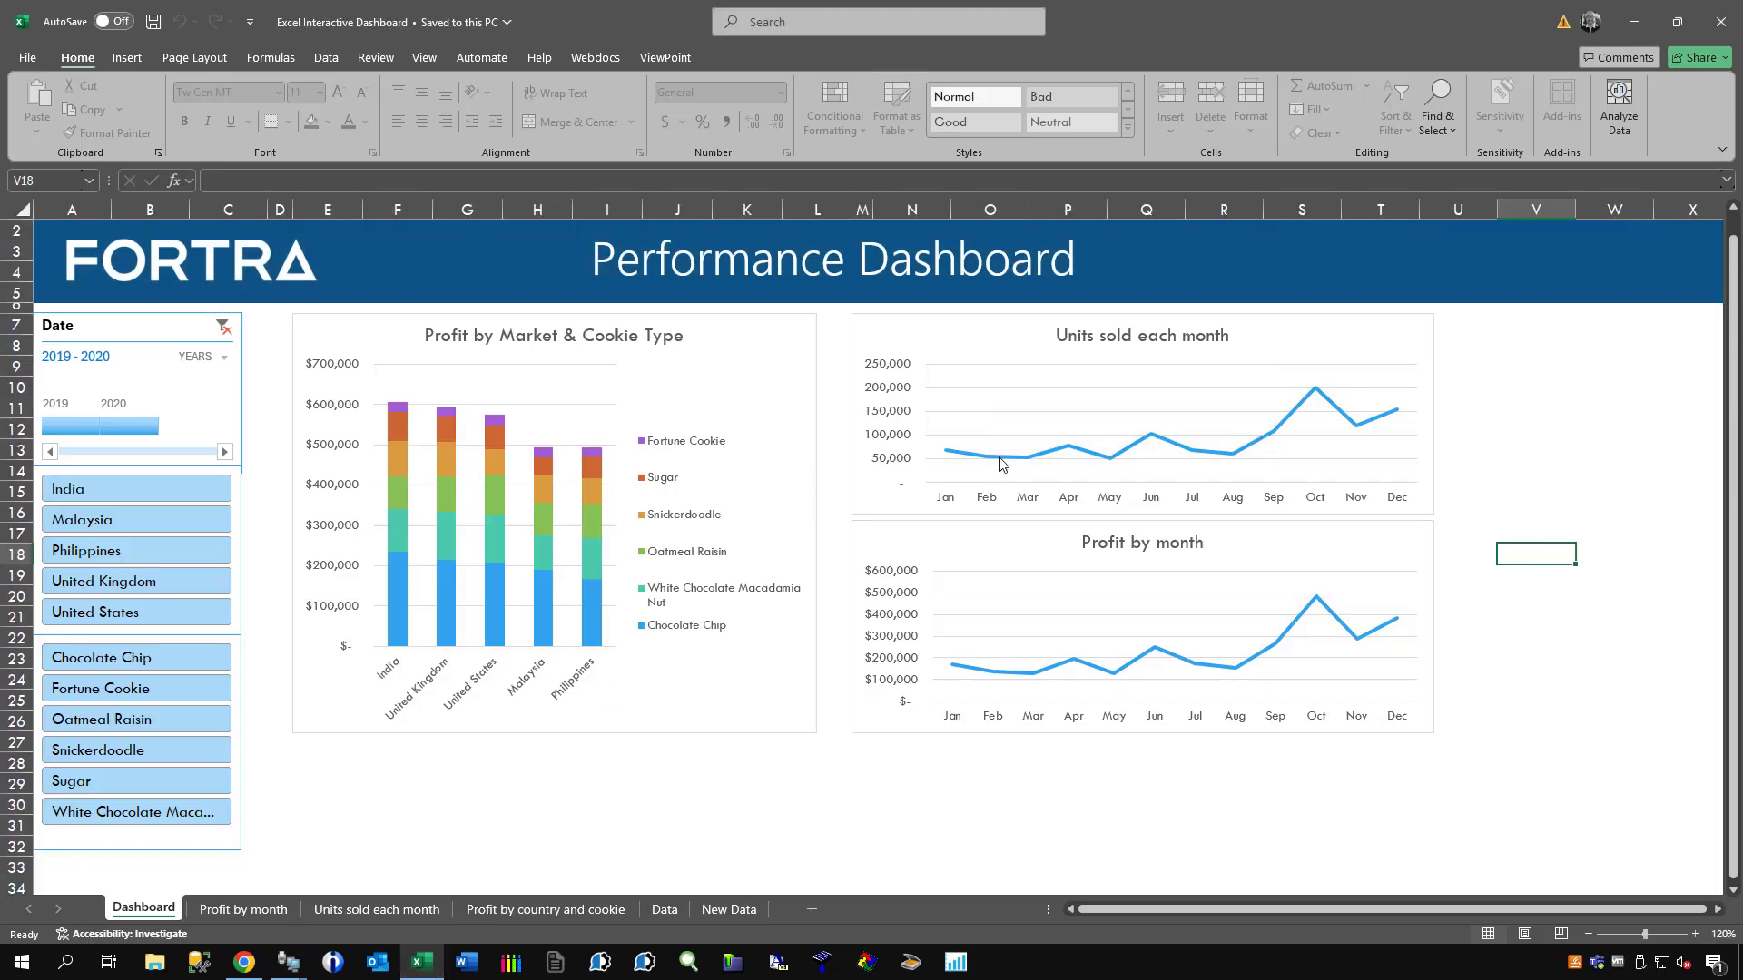
pyautogui.moveTo(1001, 465)
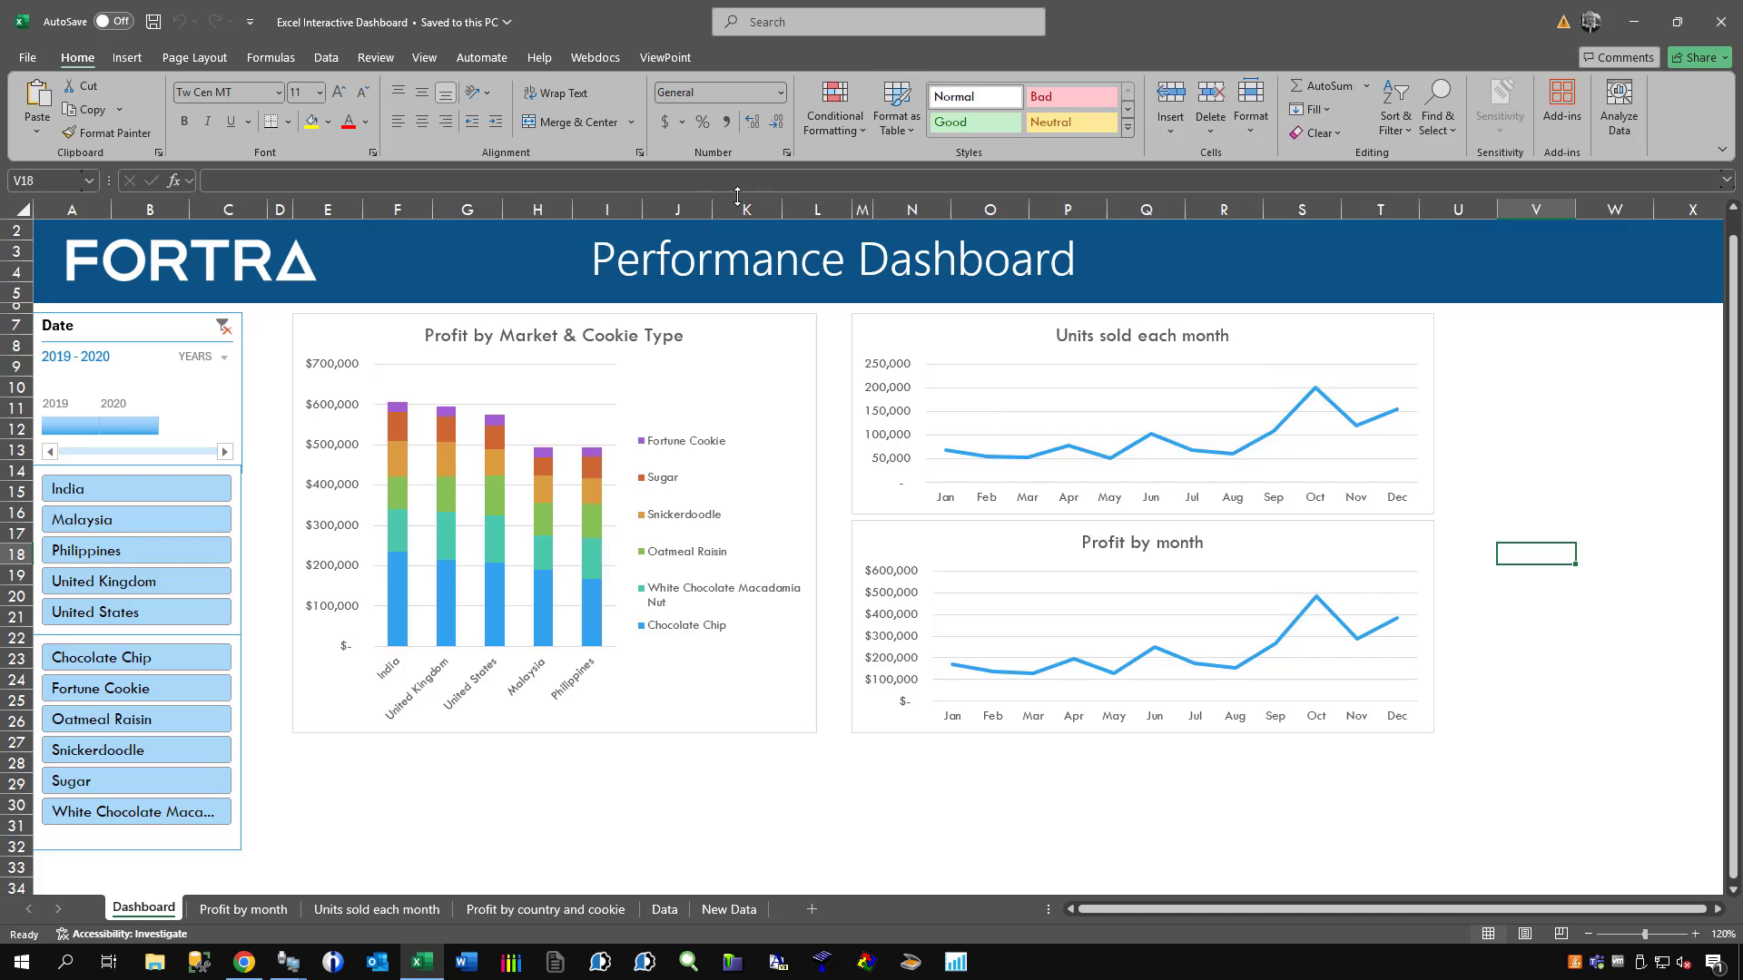
pyautogui.click(659, 59)
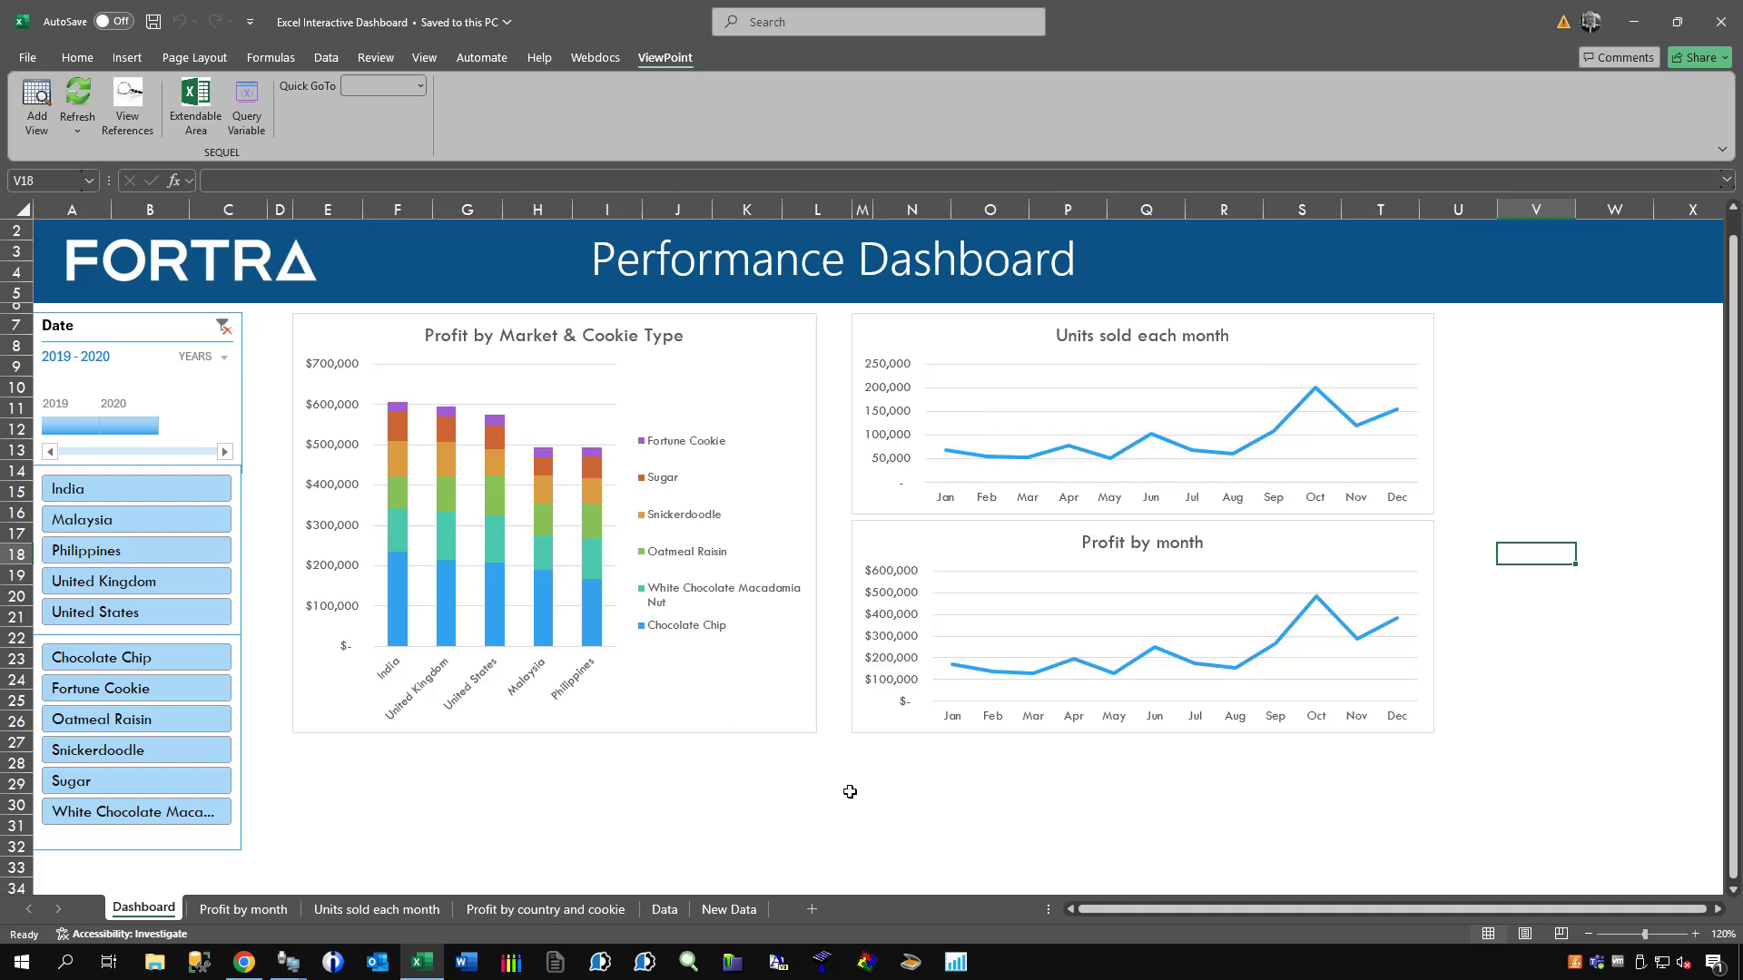
pyautogui.click(811, 911)
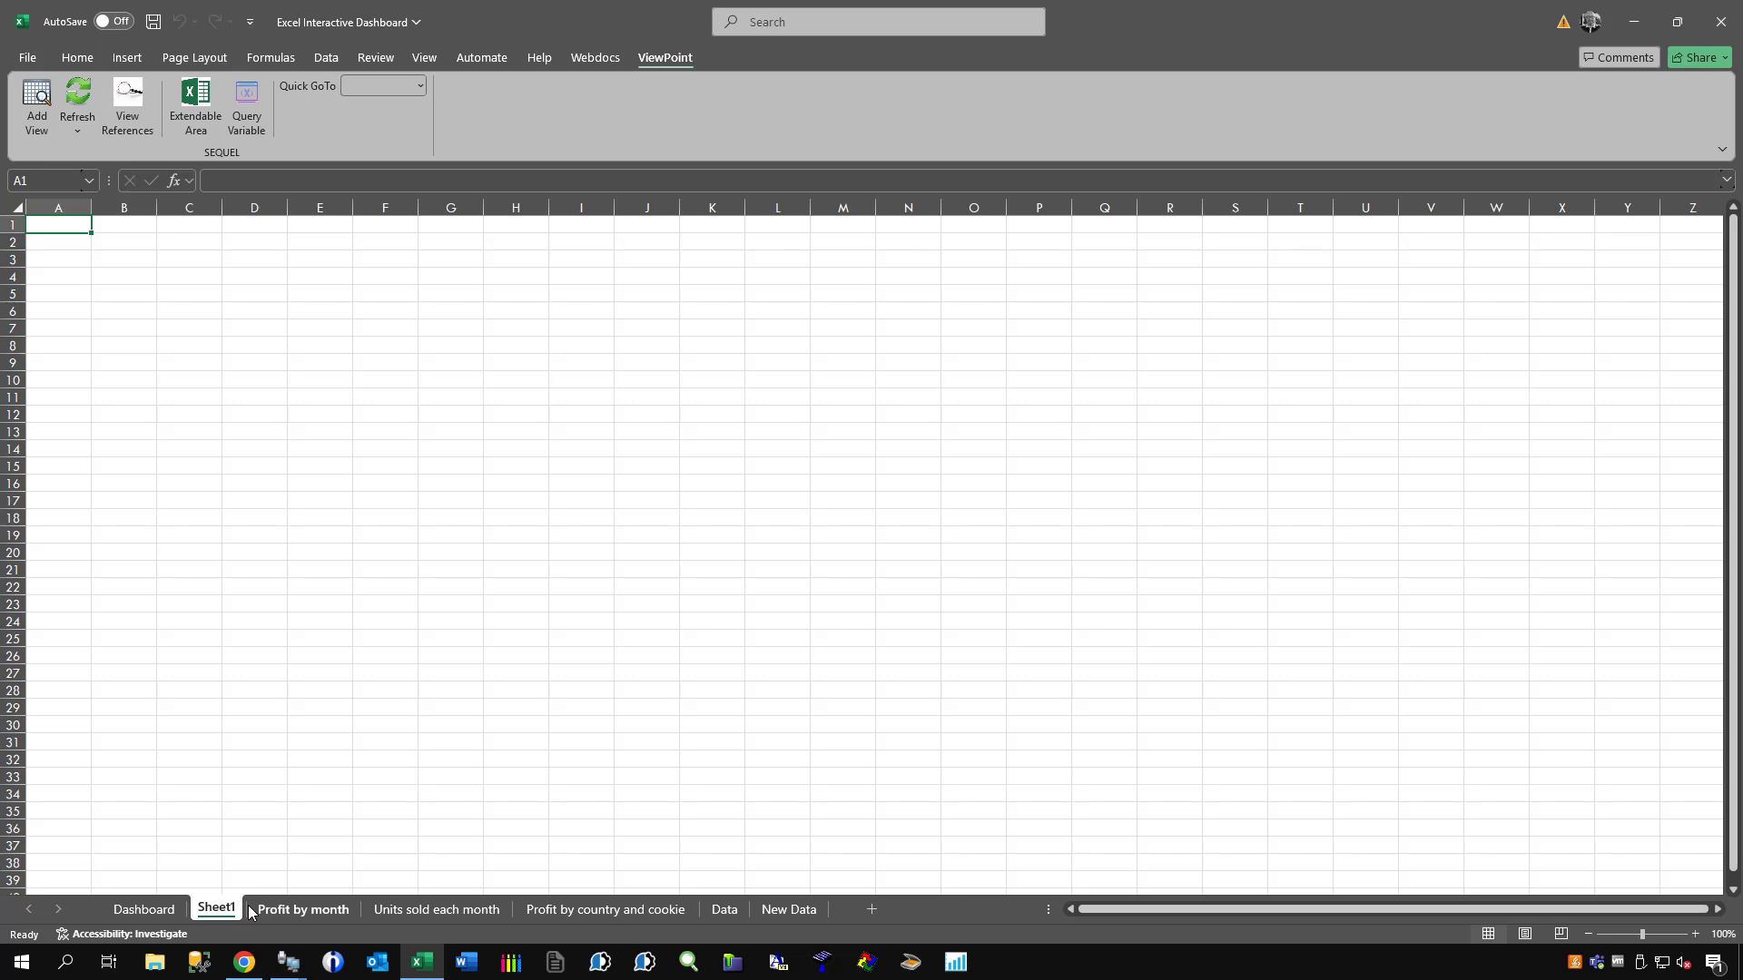
# Start adding a Sequel view to the new sheet and sign on to IBM i with the user ID and password.
pyautogui.click(42, 107)
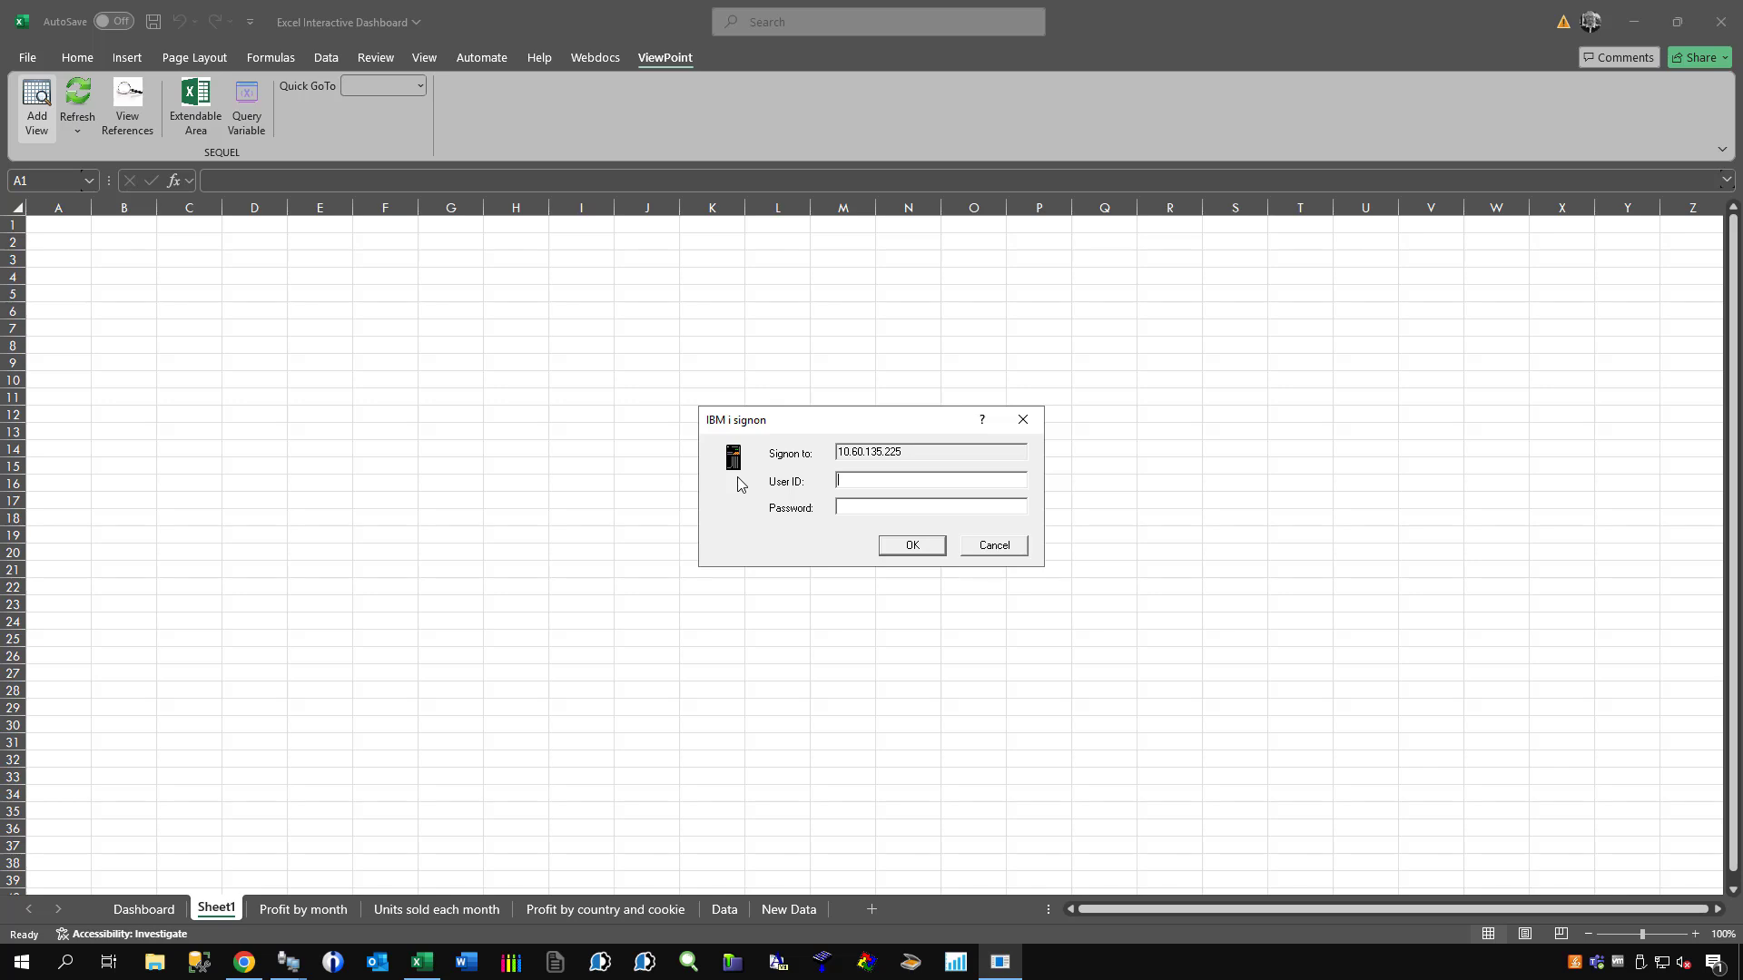
pyautogui.write('GREG')
pyautogui.click(893, 546)
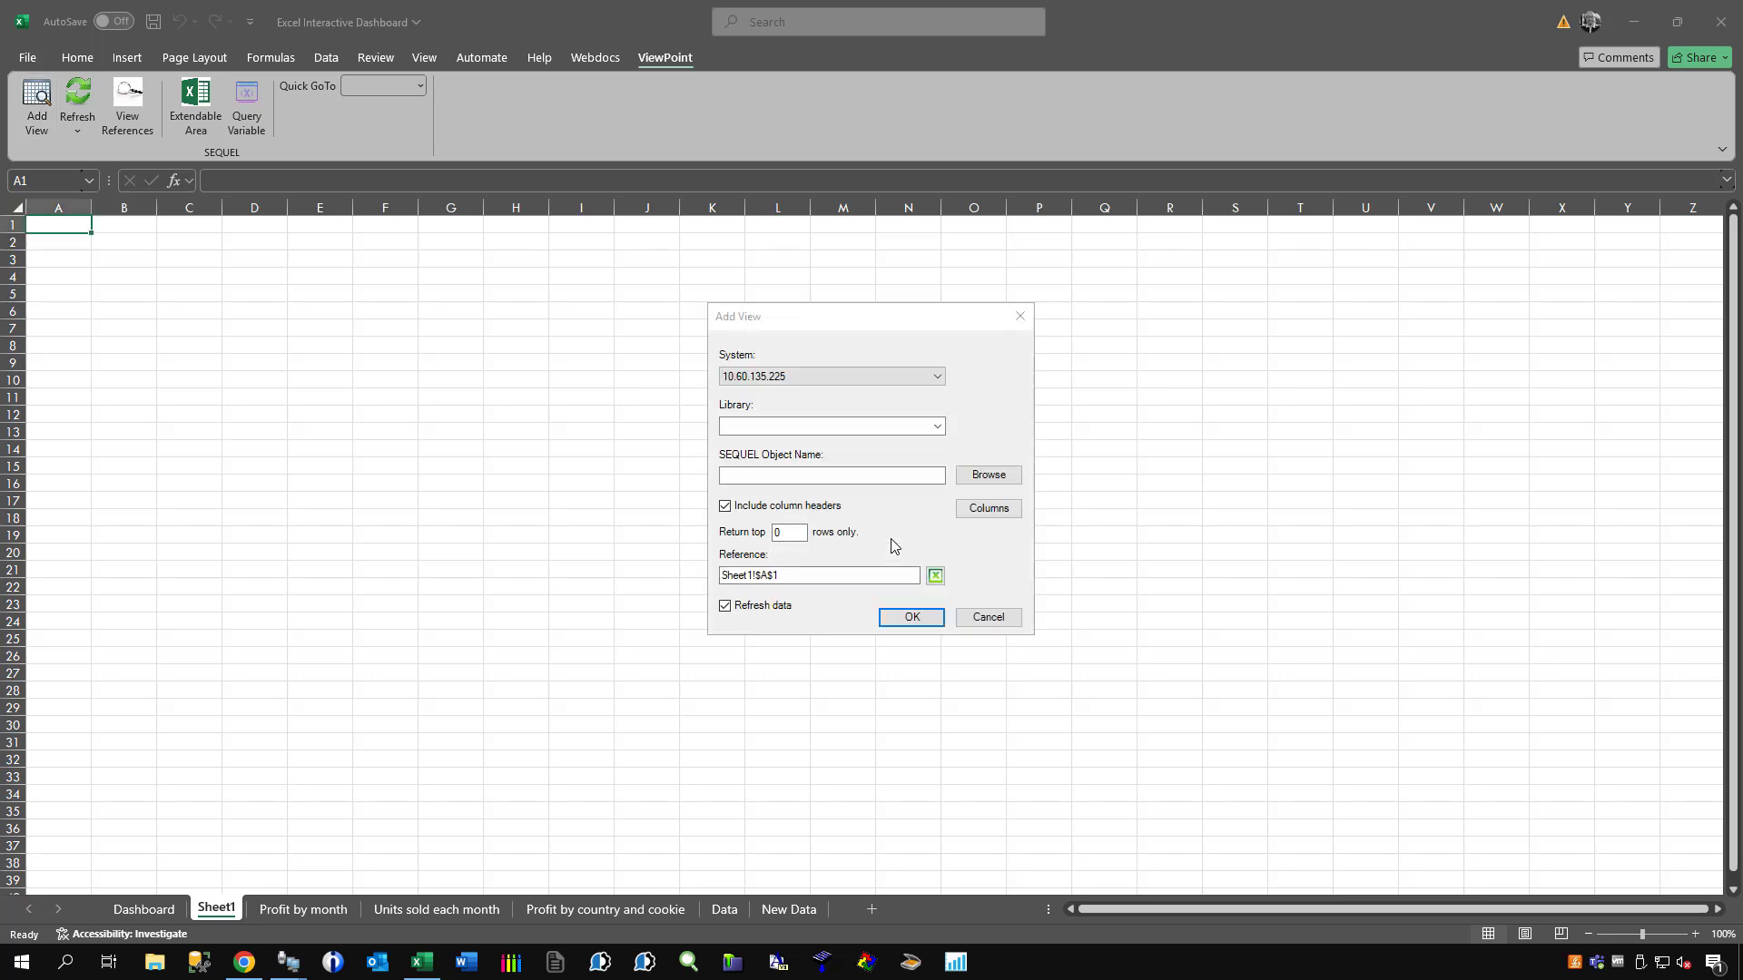
# Add the AR view from library GREGTEMP to Sheet1 at cell A1 with column headers included.
pyautogui.click(832, 430)
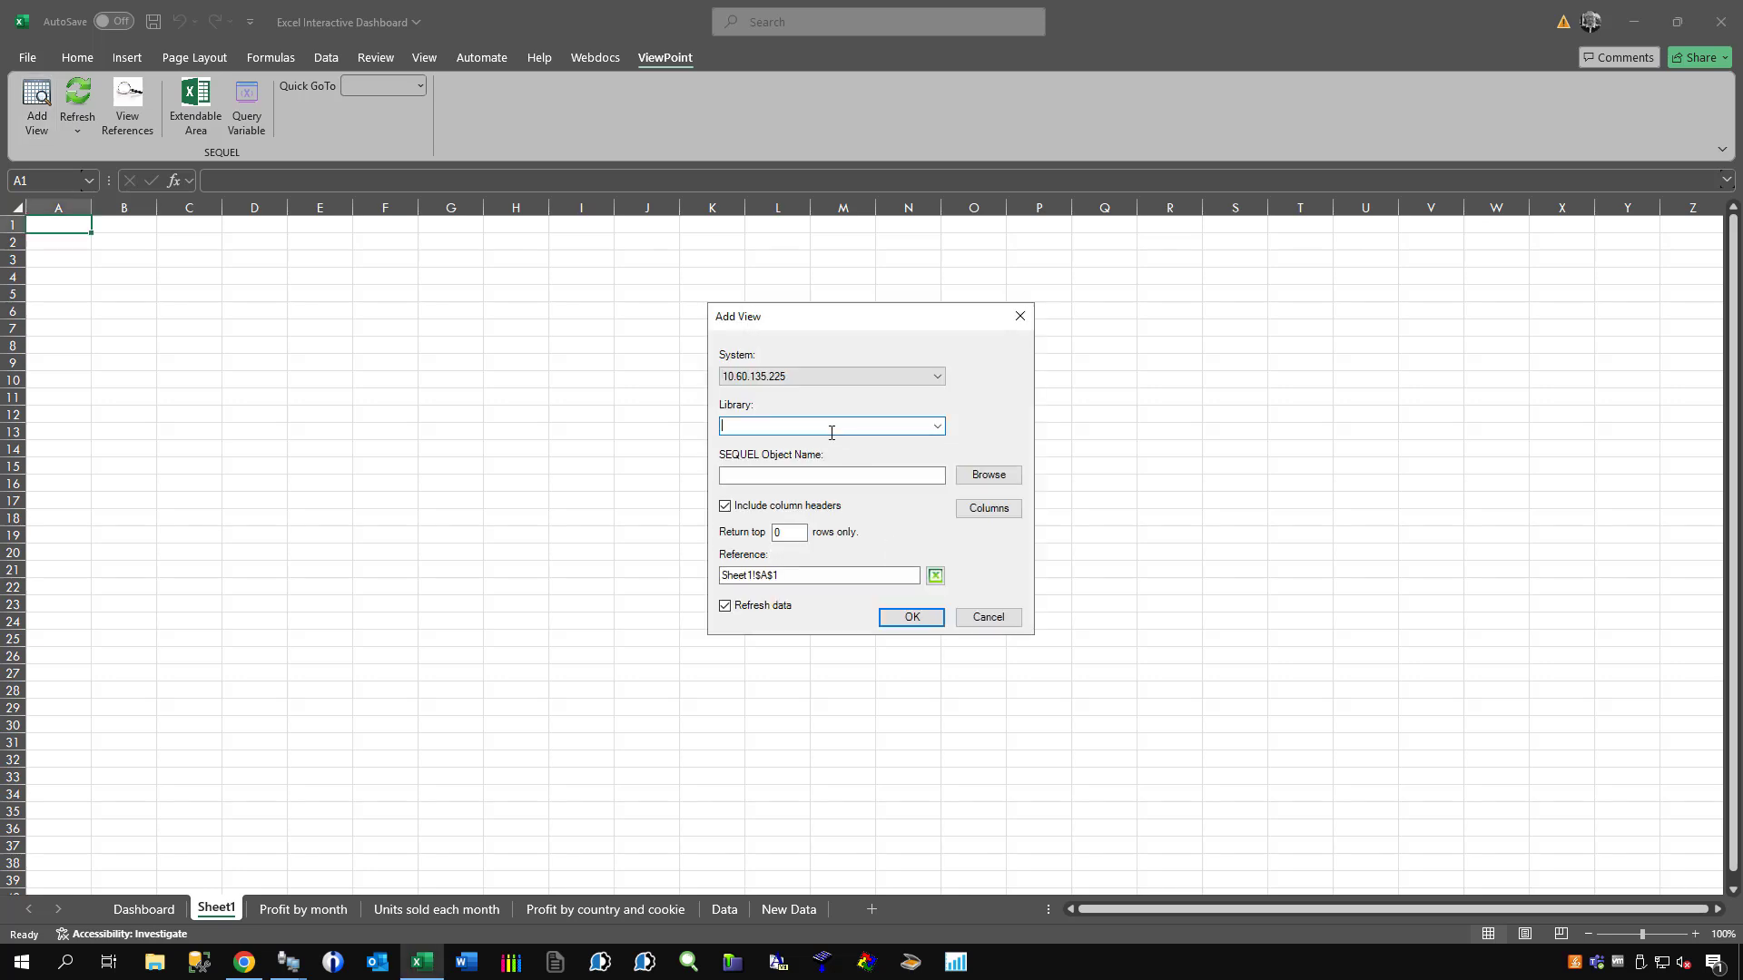
pyautogui.write('GREGTEMP')
pyautogui.press('Return')
pyautogui.click(950, 537)
pyautogui.click(989, 479)
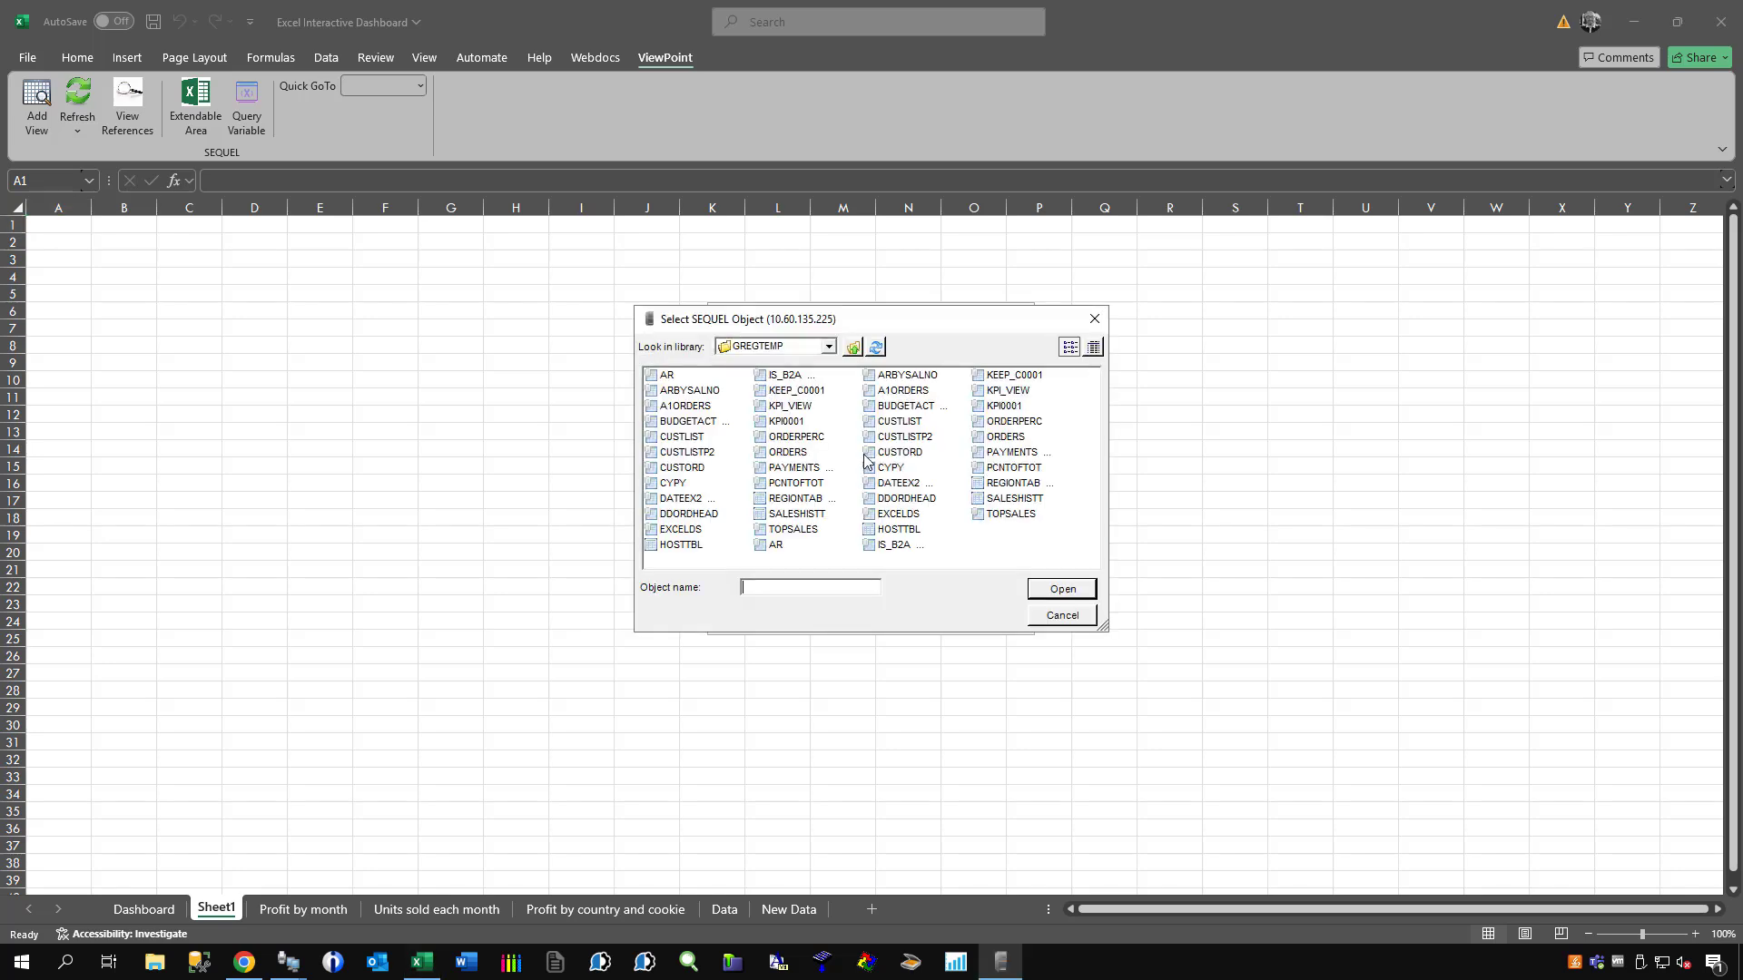
pyautogui.click(659, 380)
pyautogui.doubleClick(659, 378)
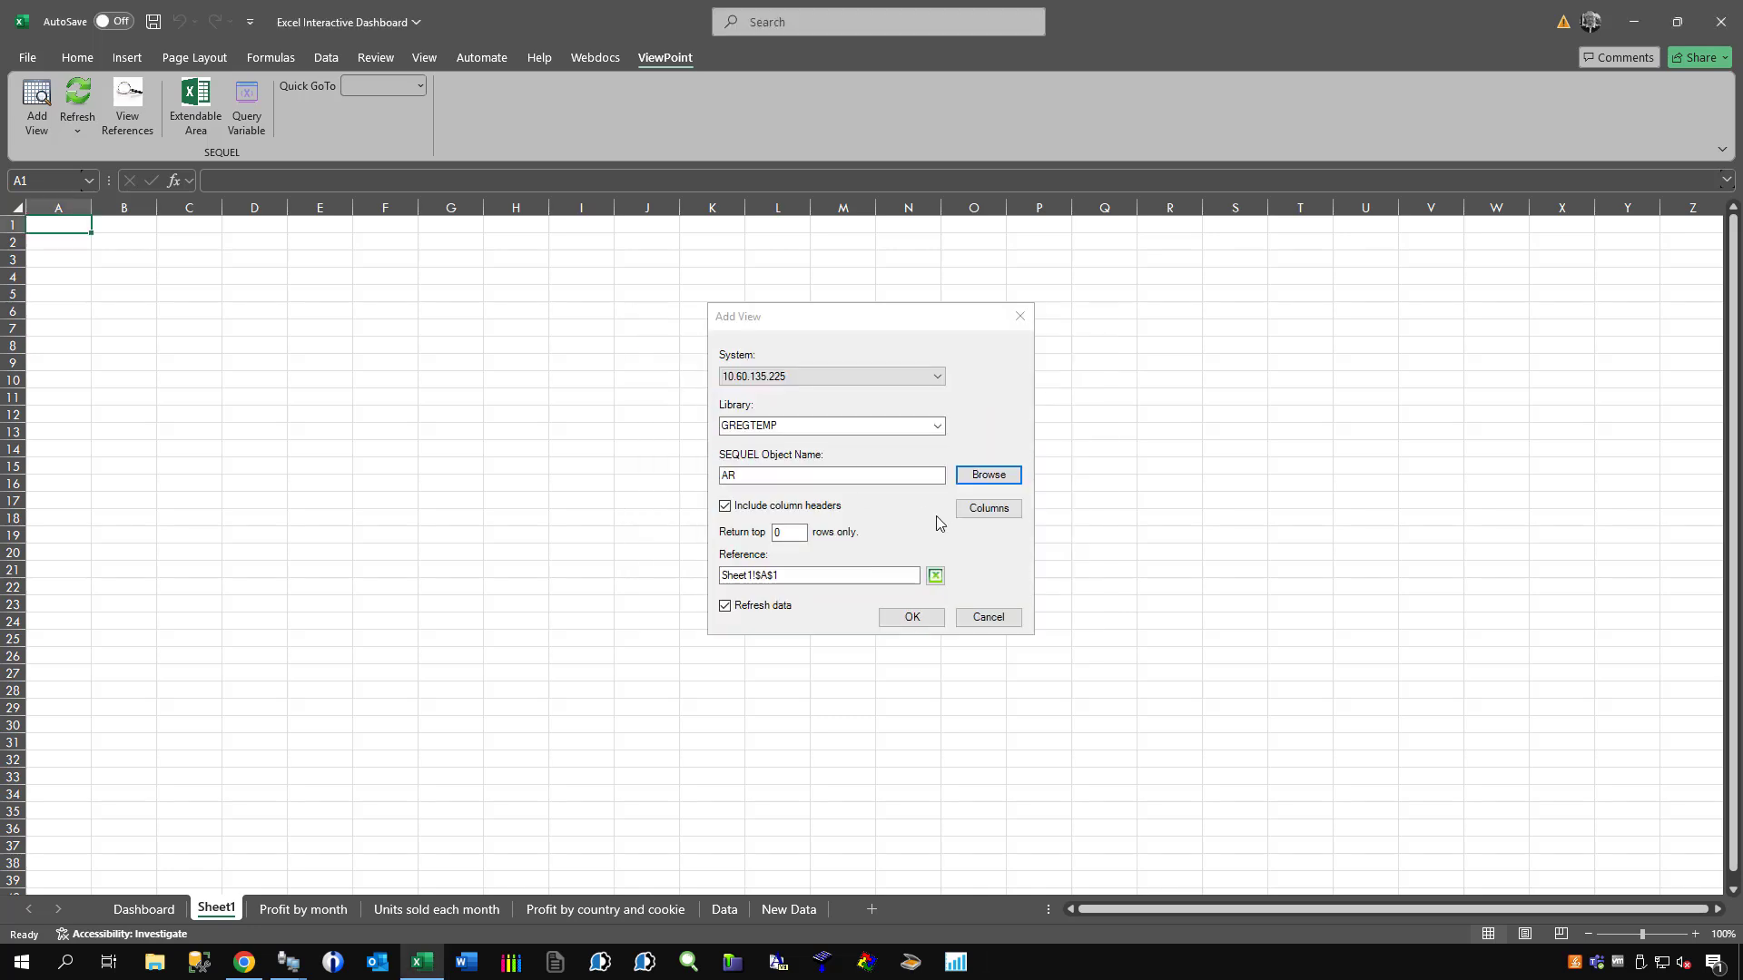
pyautogui.click(916, 619)
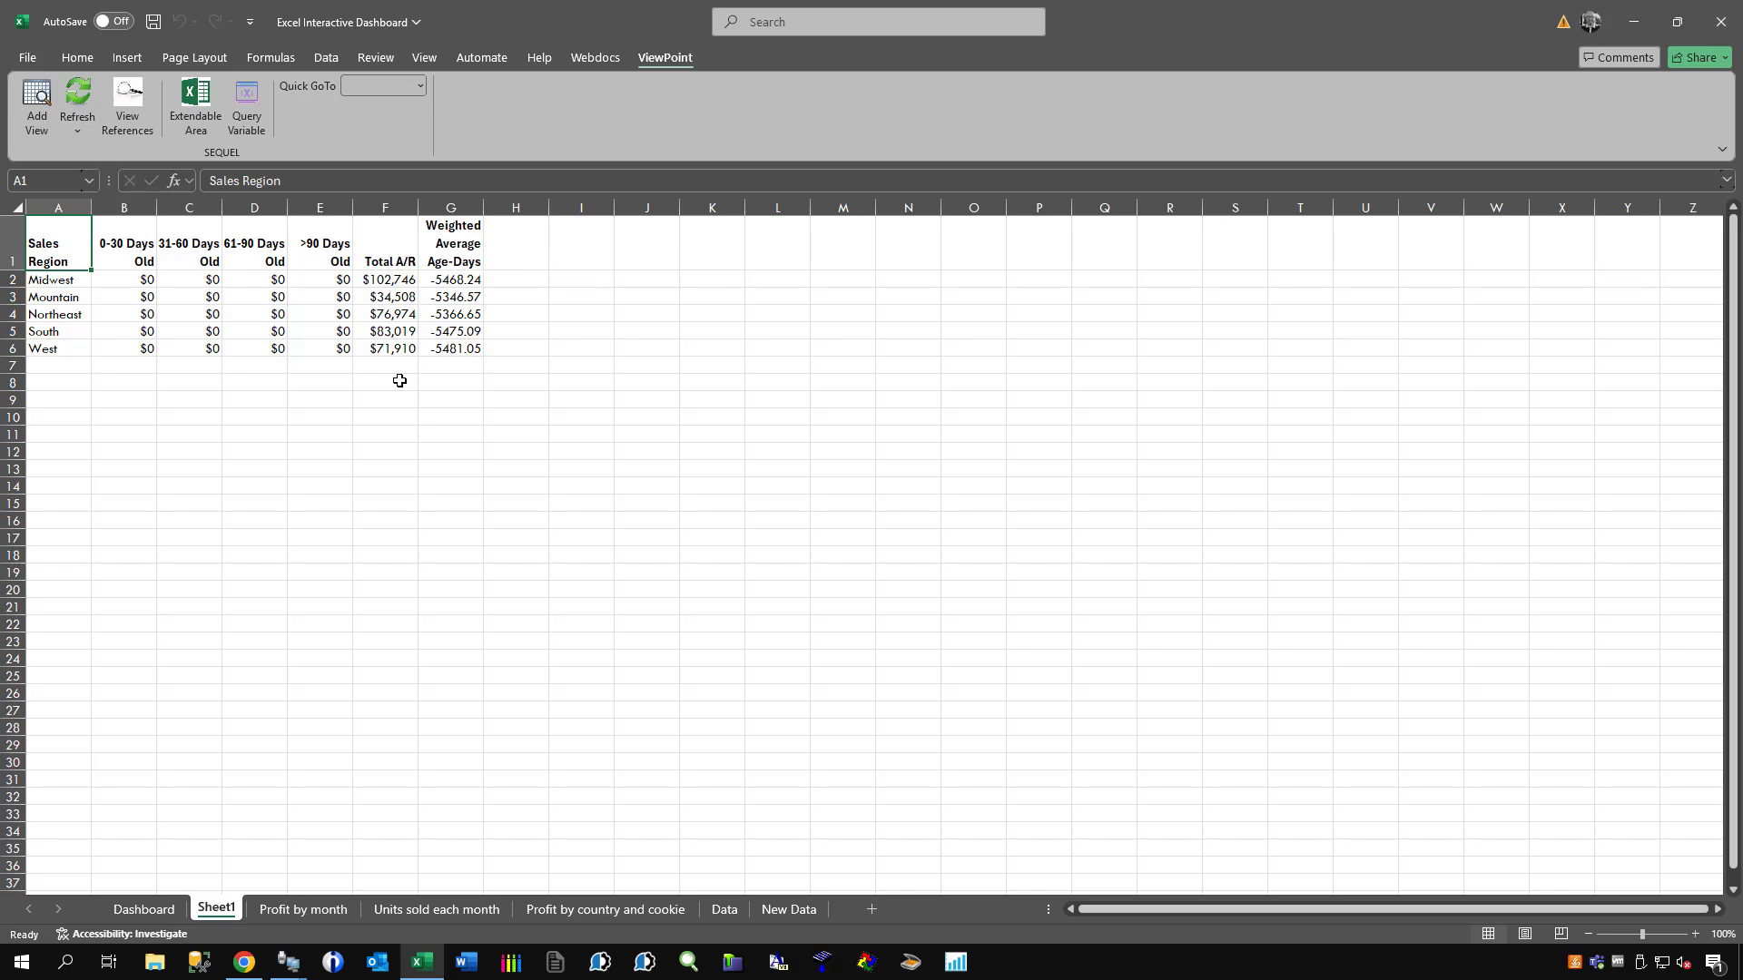
# Refresh the AR data on Sheet1, and return to the Sequel object list in Chrome.
pyautogui.click(78, 106)
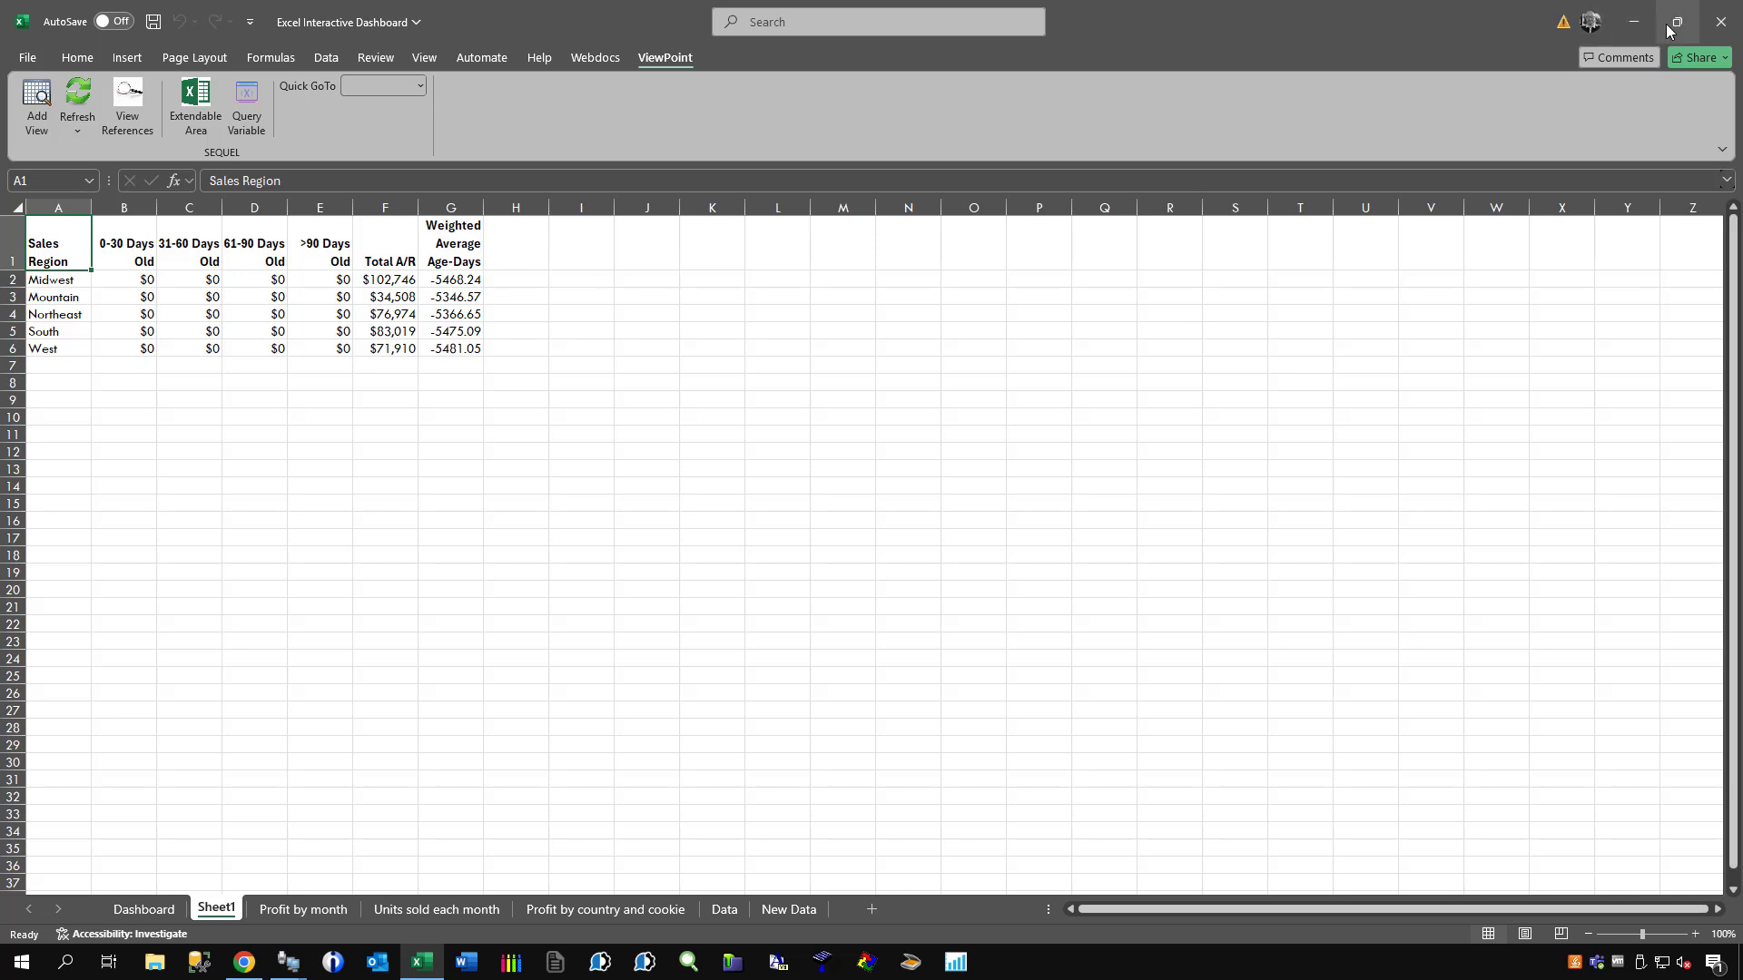
pyautogui.click(1631, 28)
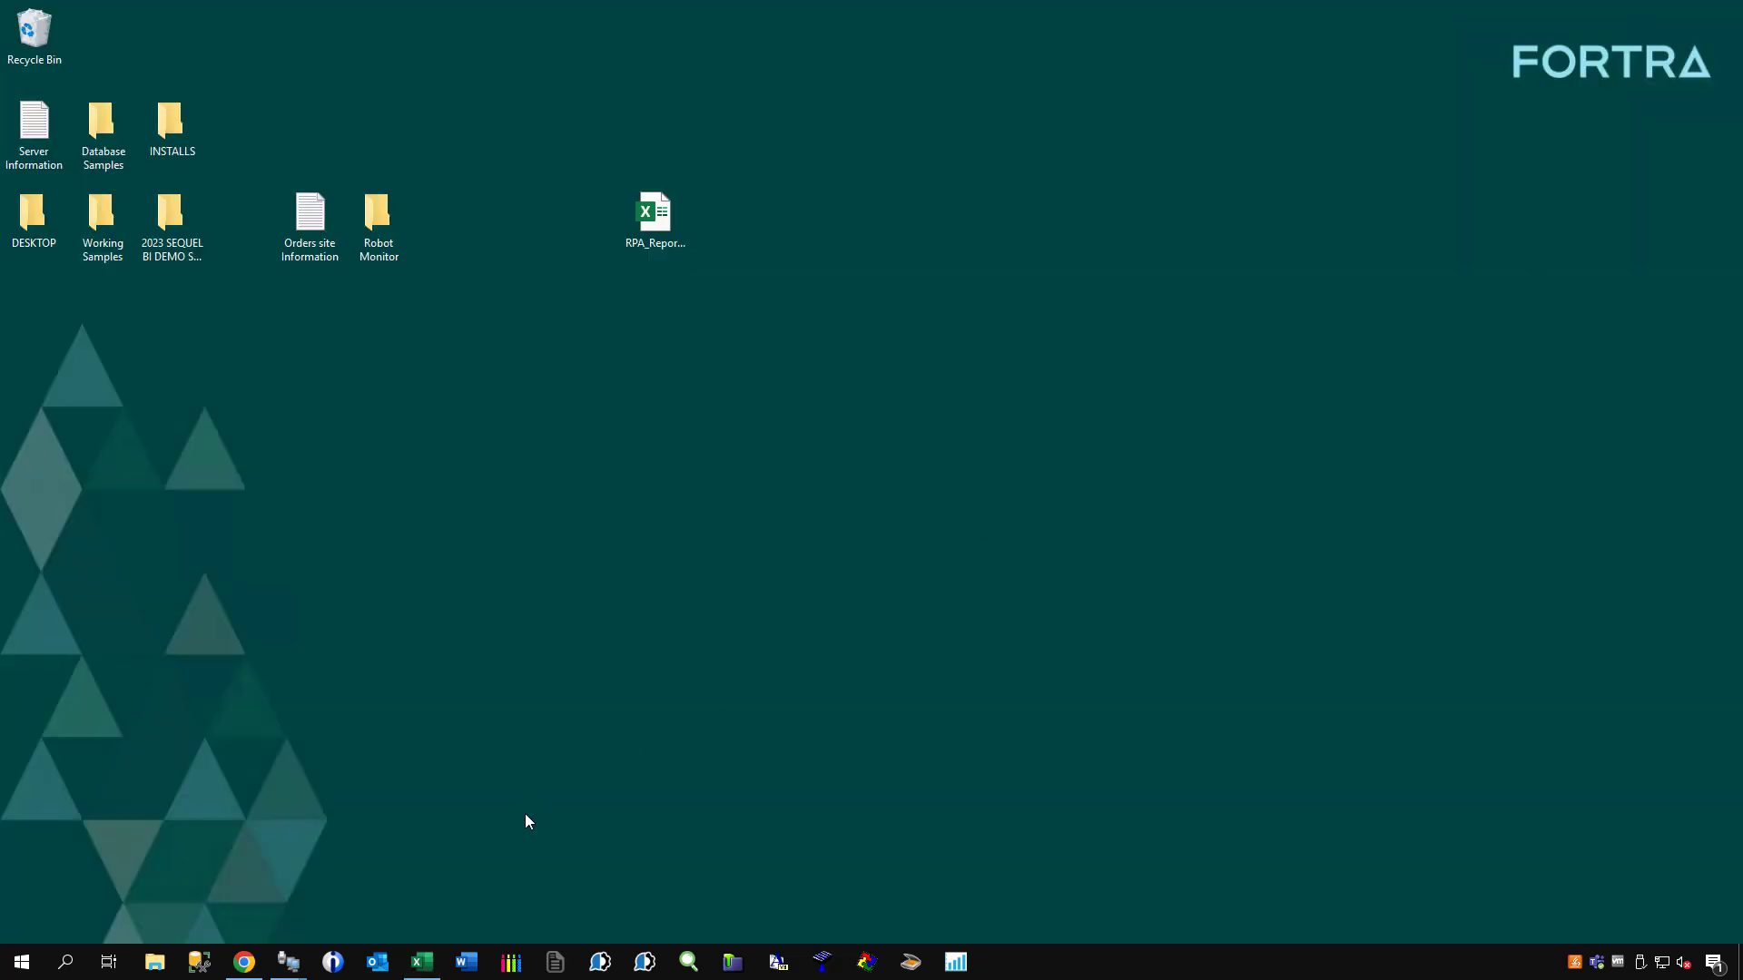
pyautogui.click(243, 962)
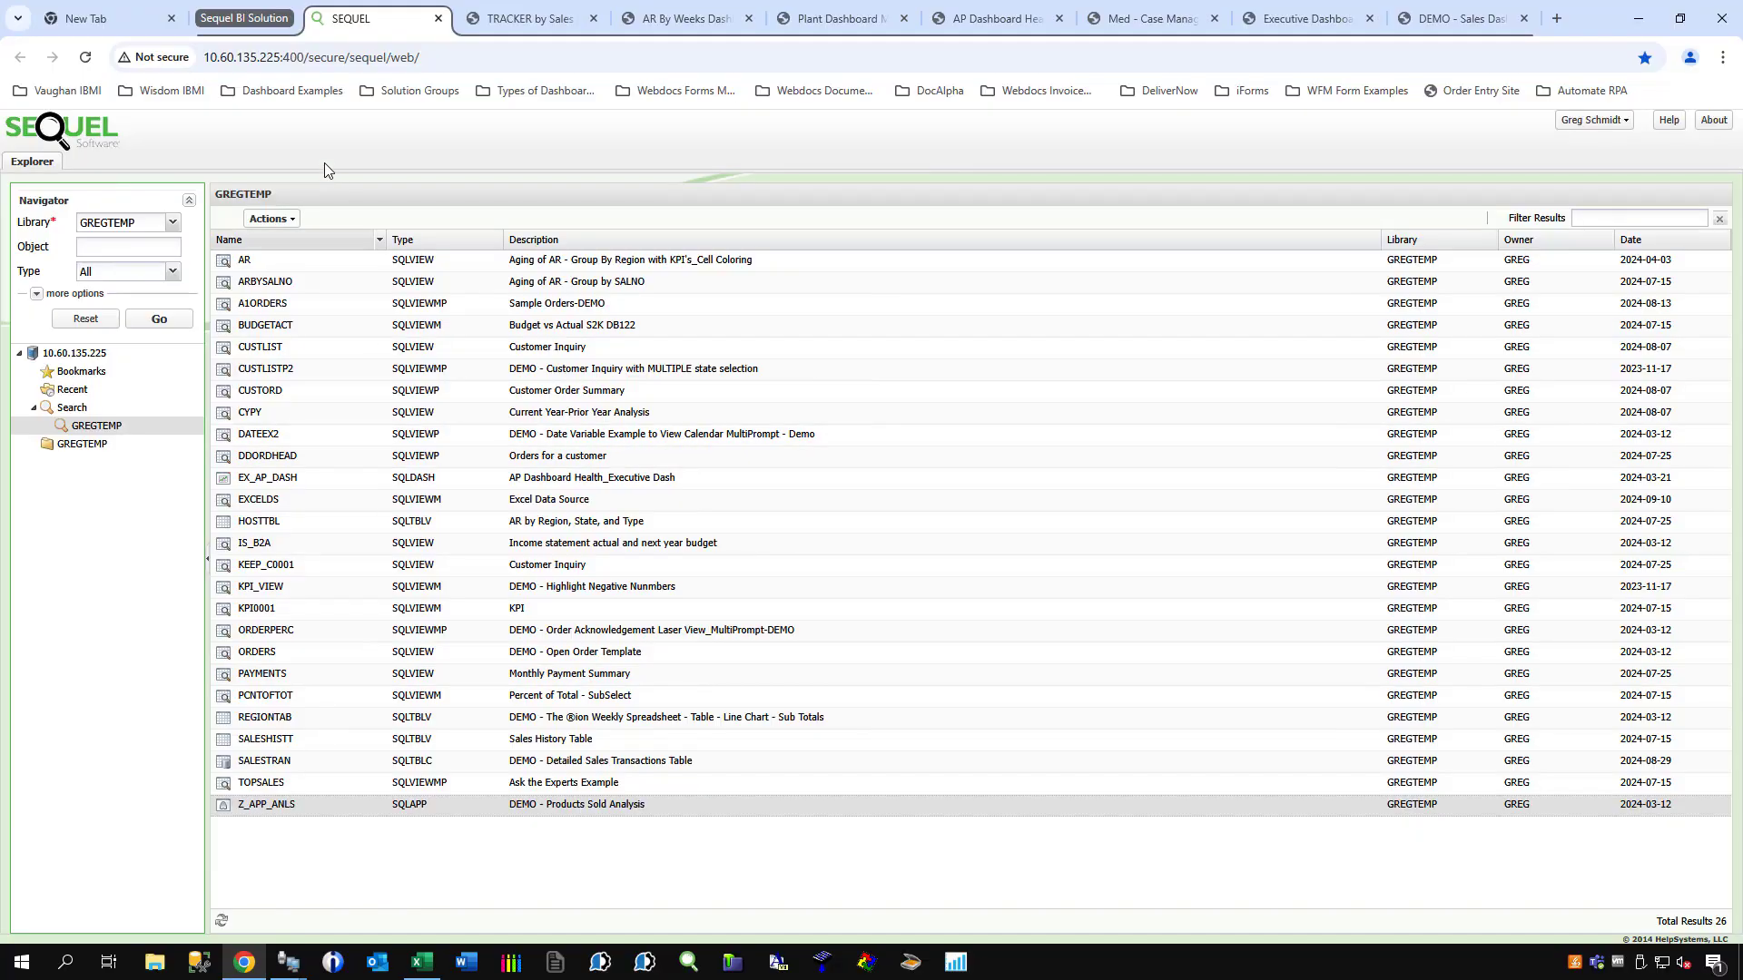
# Review the Daily Sales Tracker, Accounts Receivable By Week, Manufacturing Quality and Executive Business Overview dashboards in turn.
pyautogui.click(525, 23)
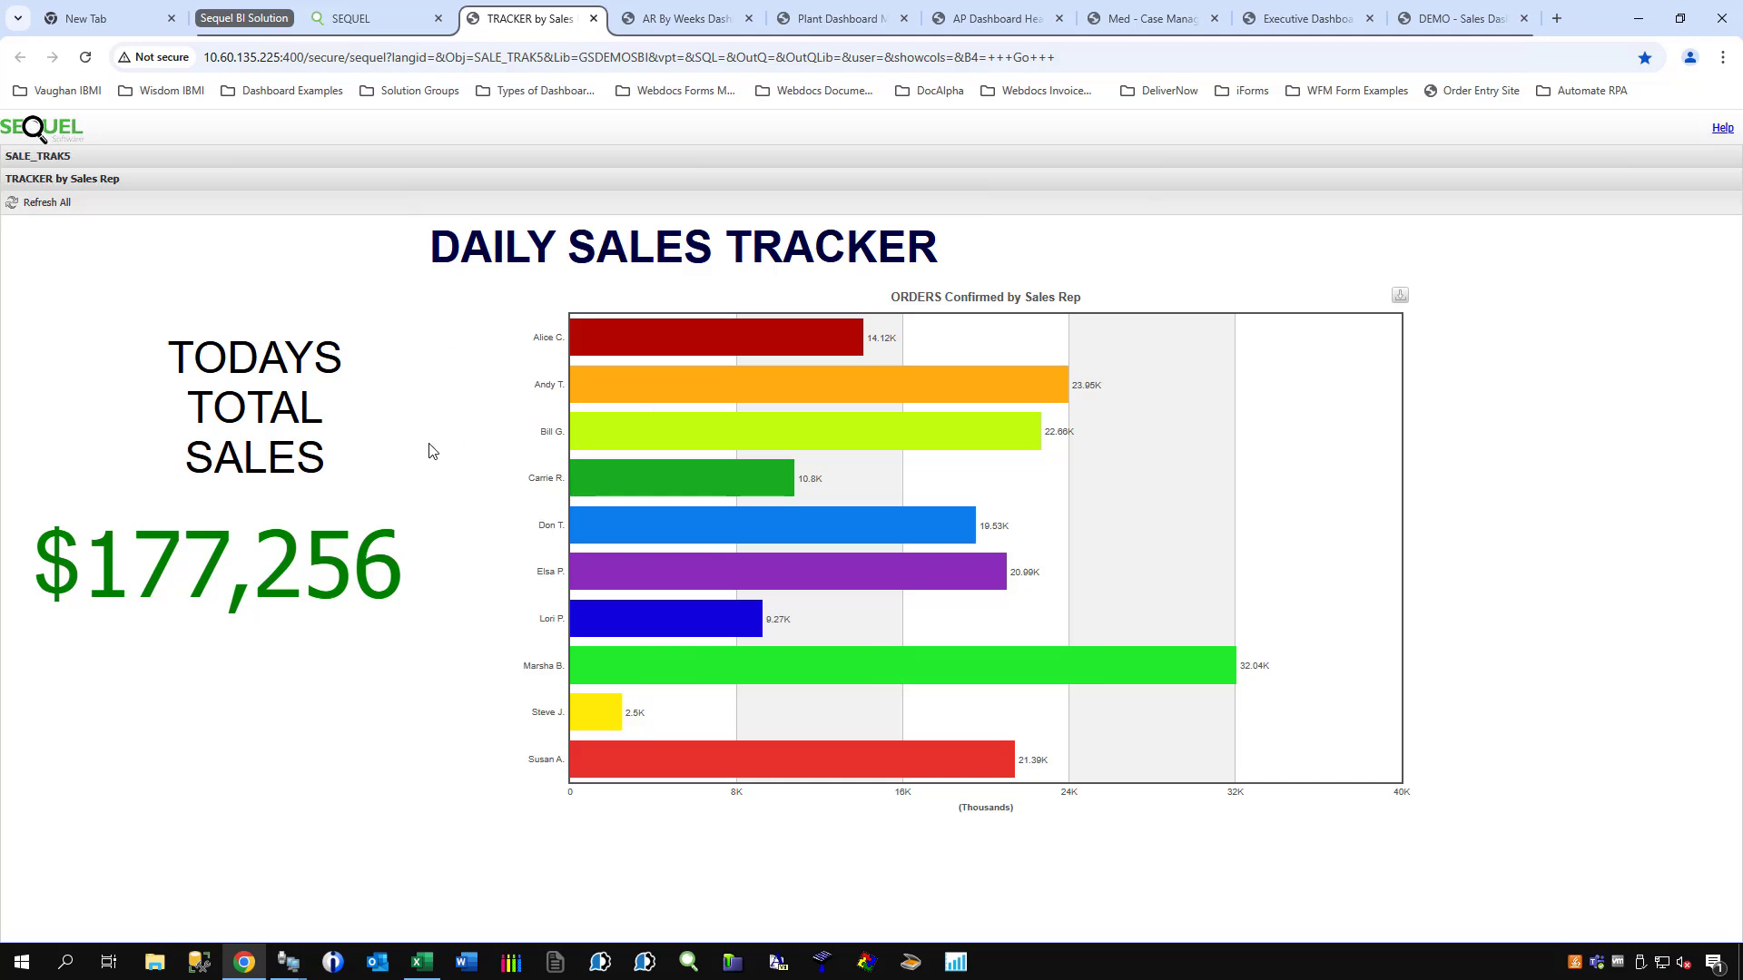
pyautogui.click(686, 25)
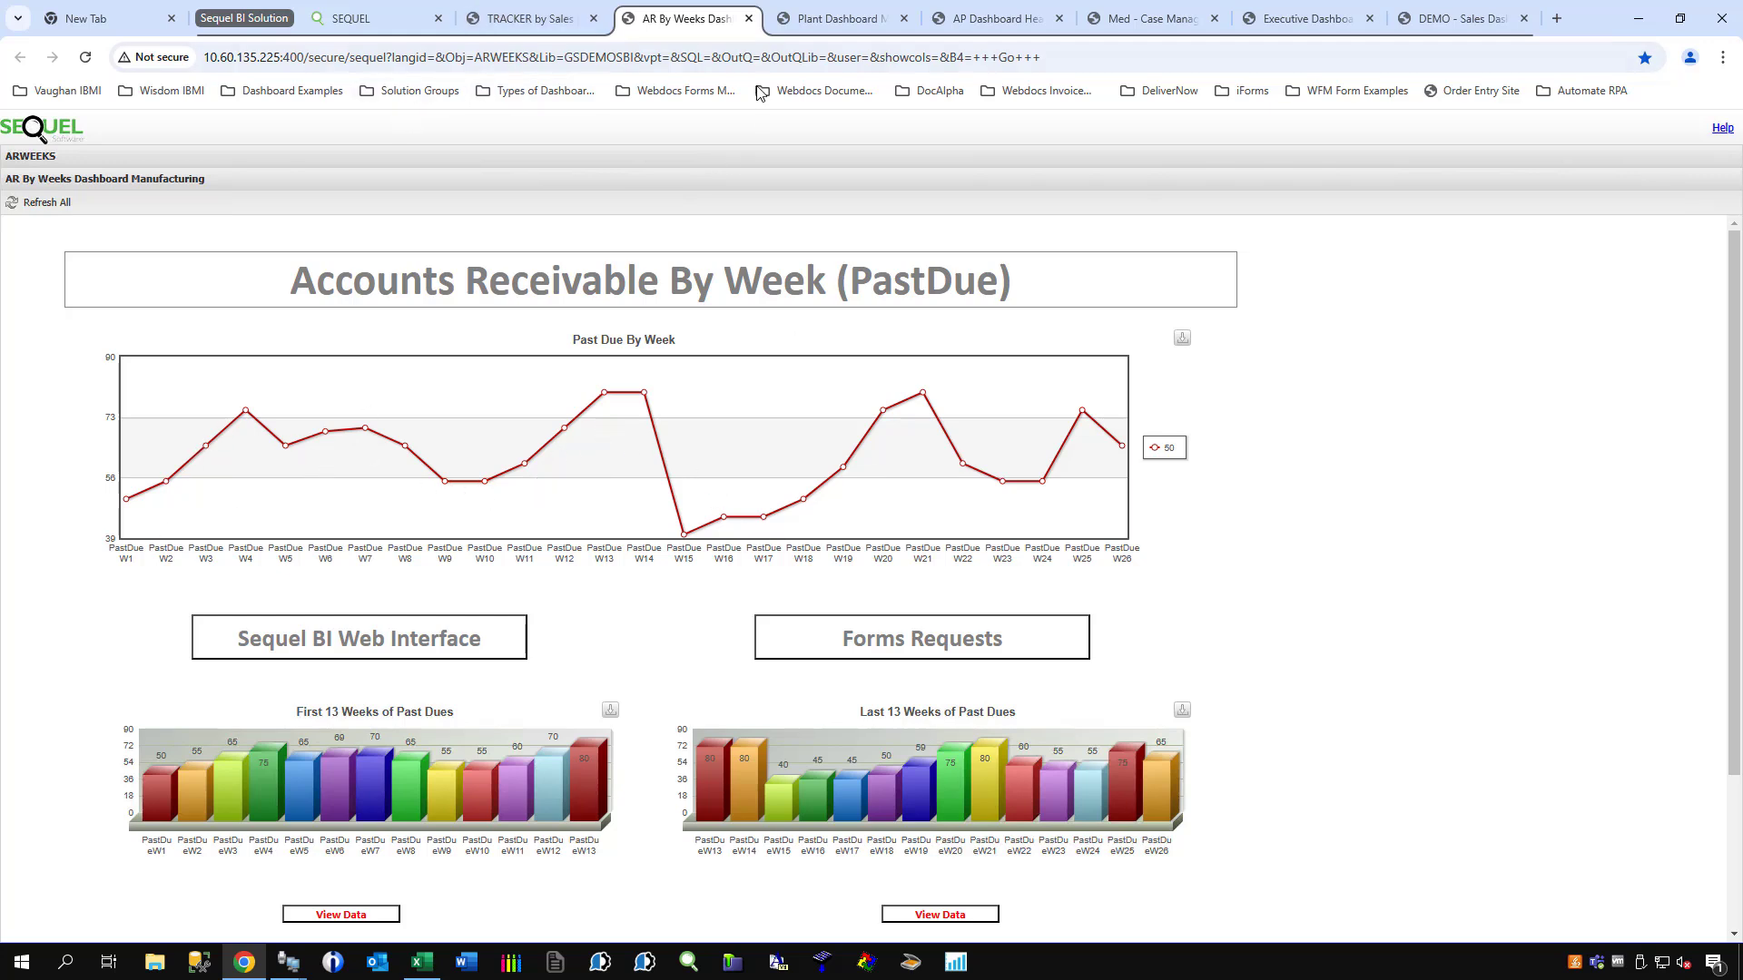
pyautogui.click(833, 22)
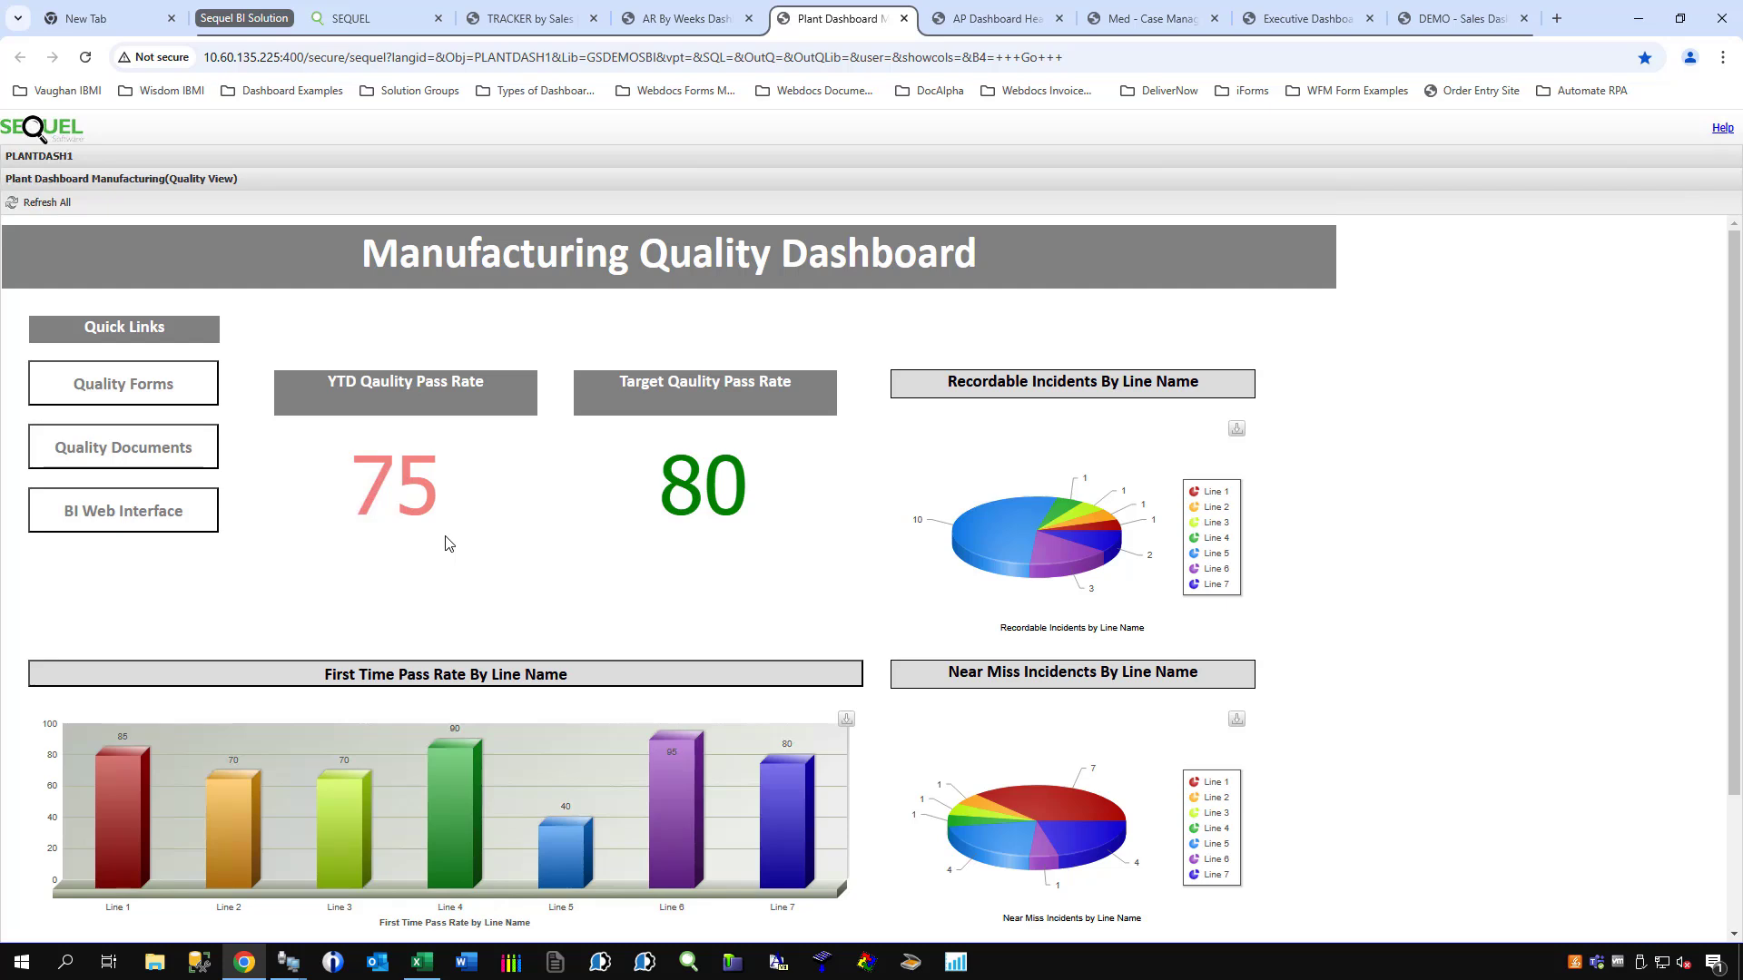
pyautogui.click(1004, 20)
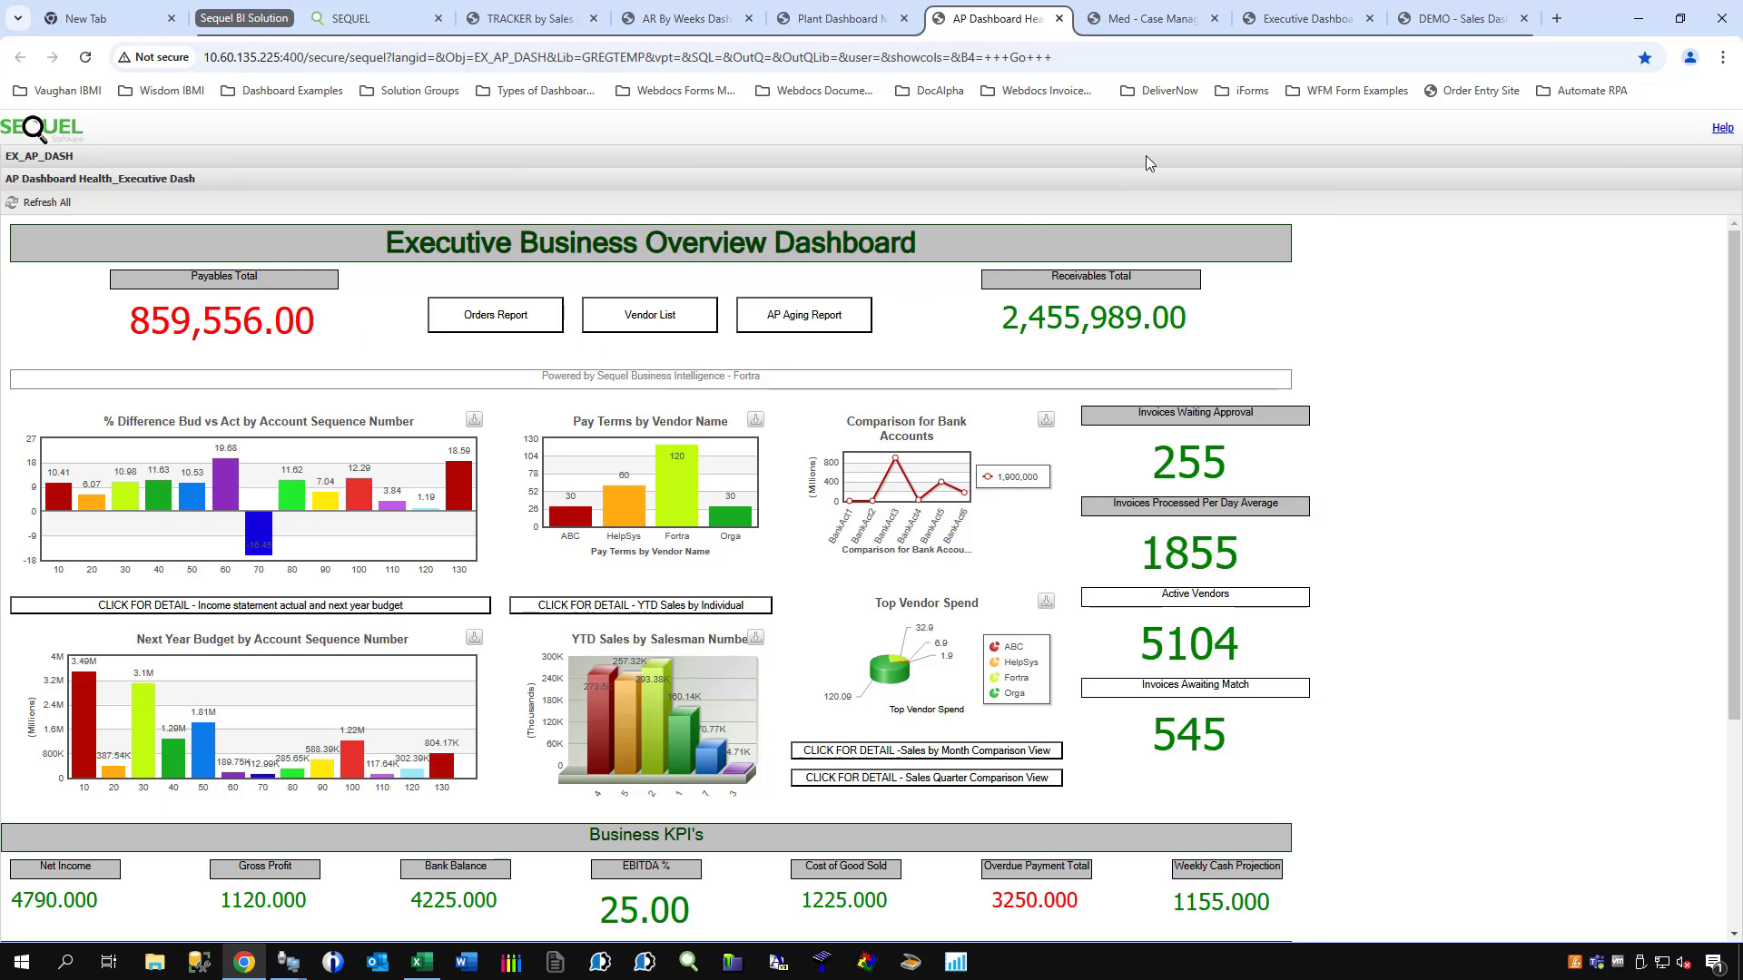
# Show the Case Management Dashboard, rotate its InHouse Patients By Service pie chart and pull out the ACR slice.
pyautogui.click(1143, 27)
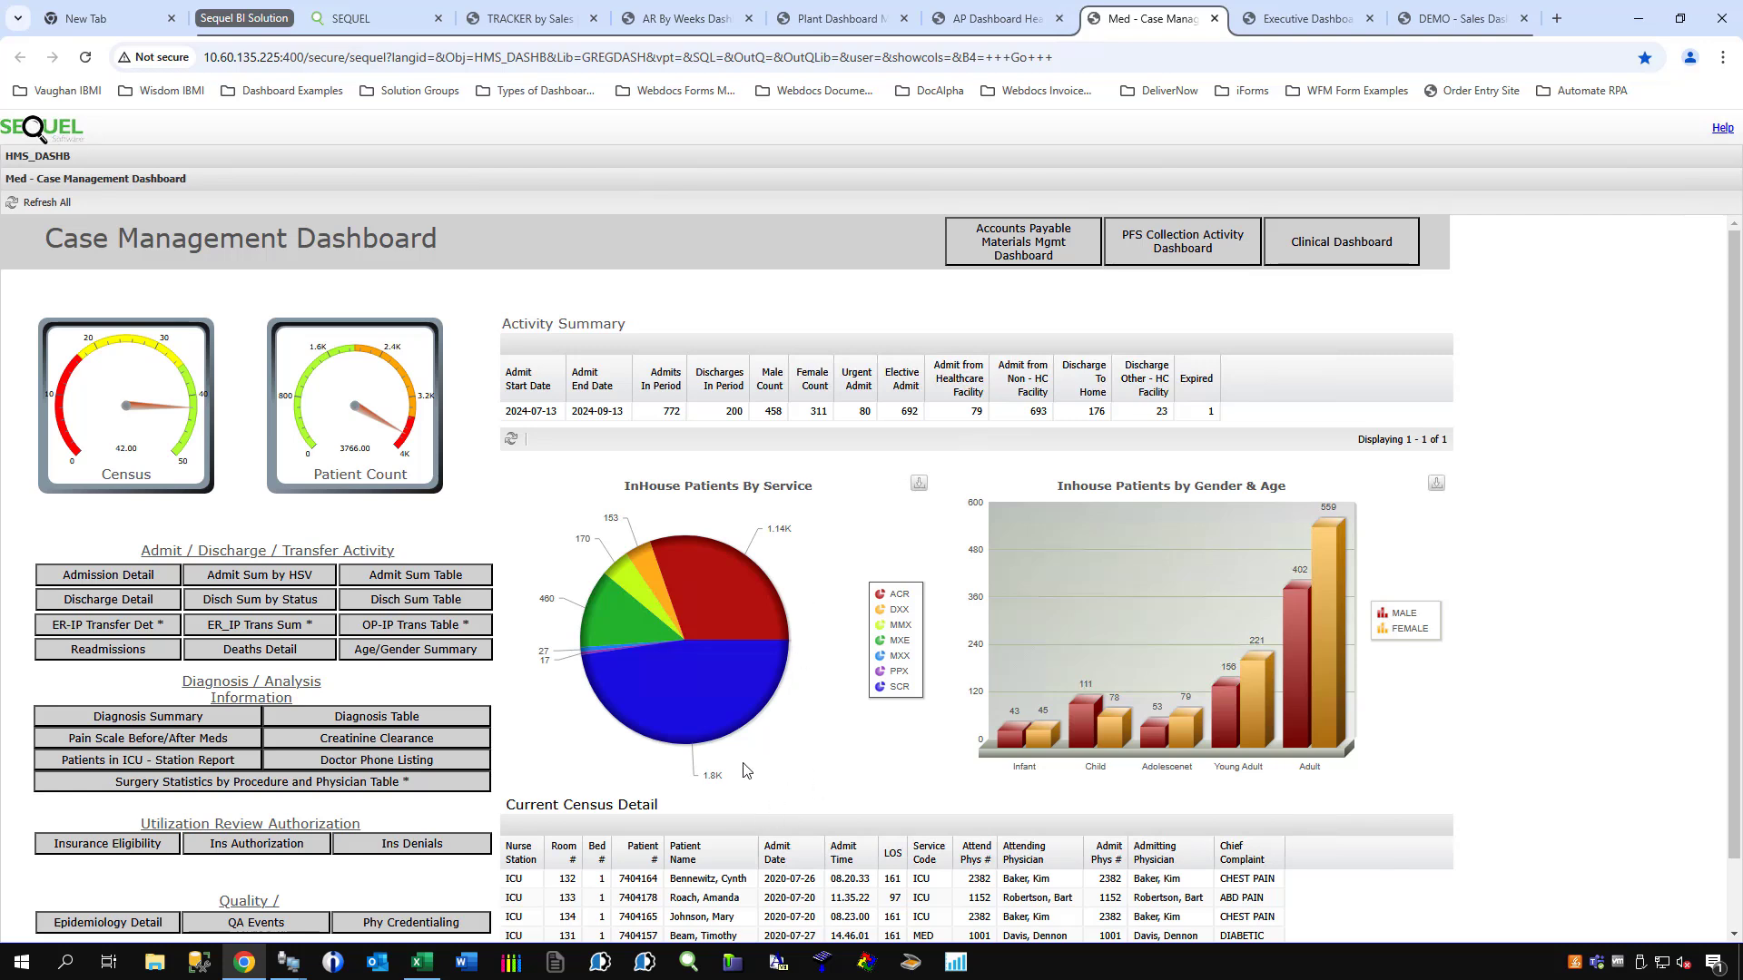
pyautogui.moveTo(742, 612); pyautogui.dragTo(753, 708)
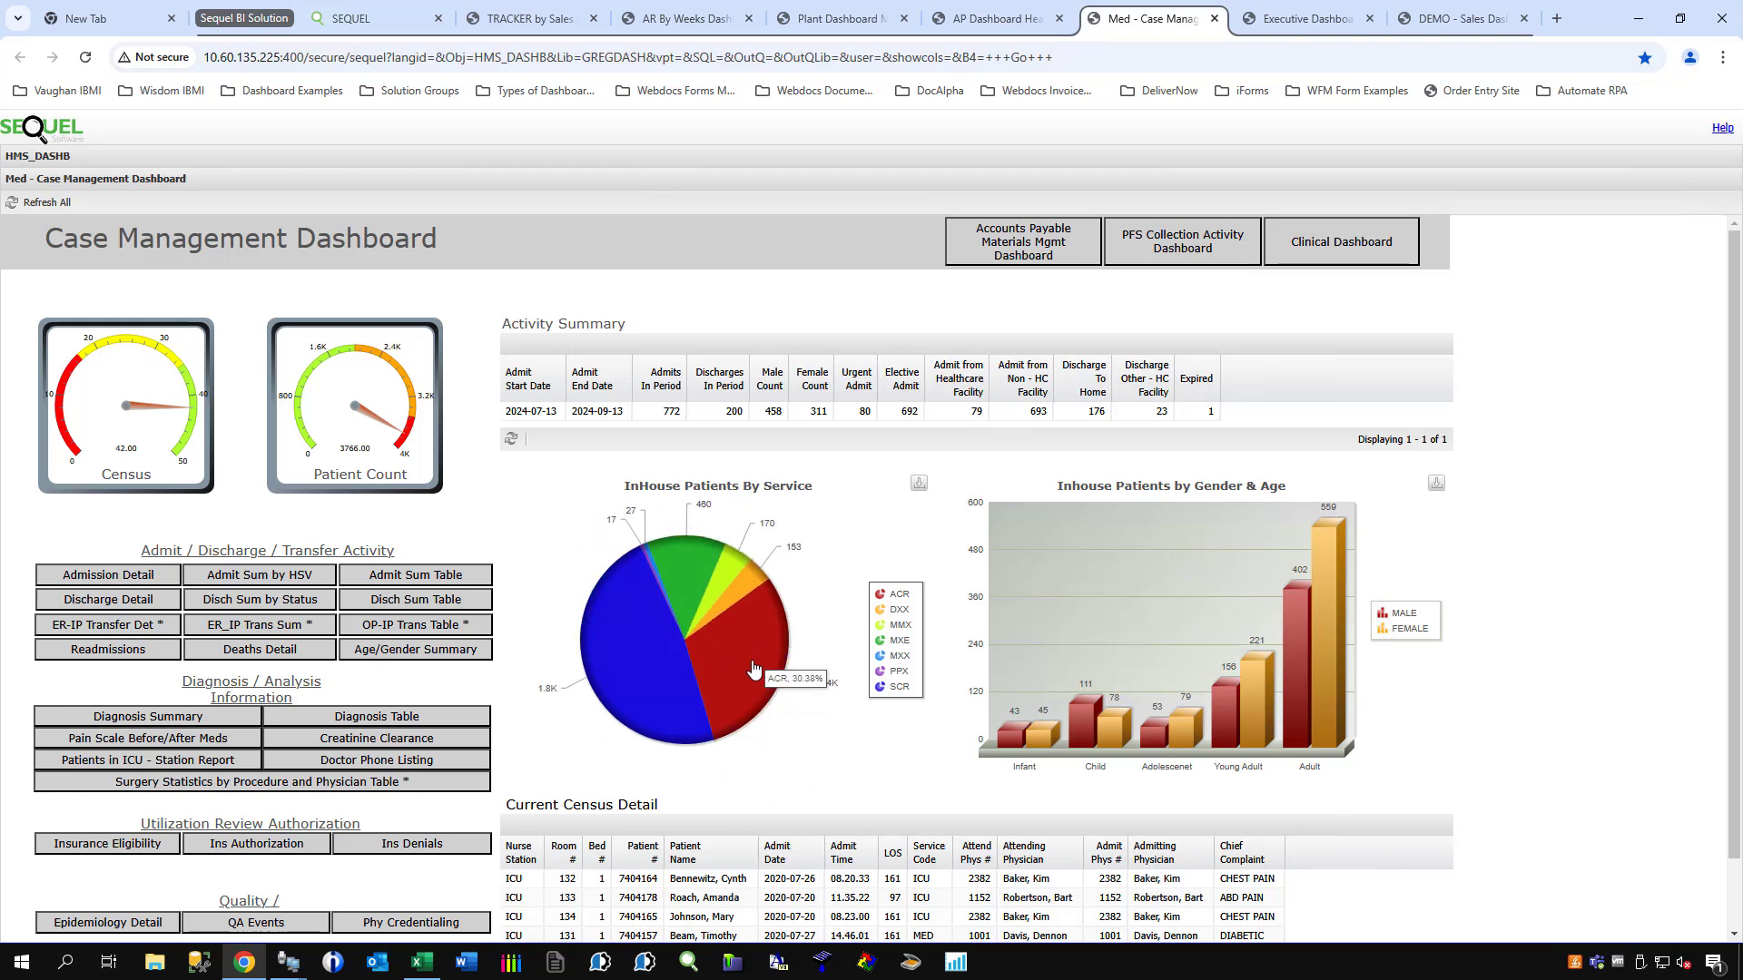
pyautogui.click(753, 669)
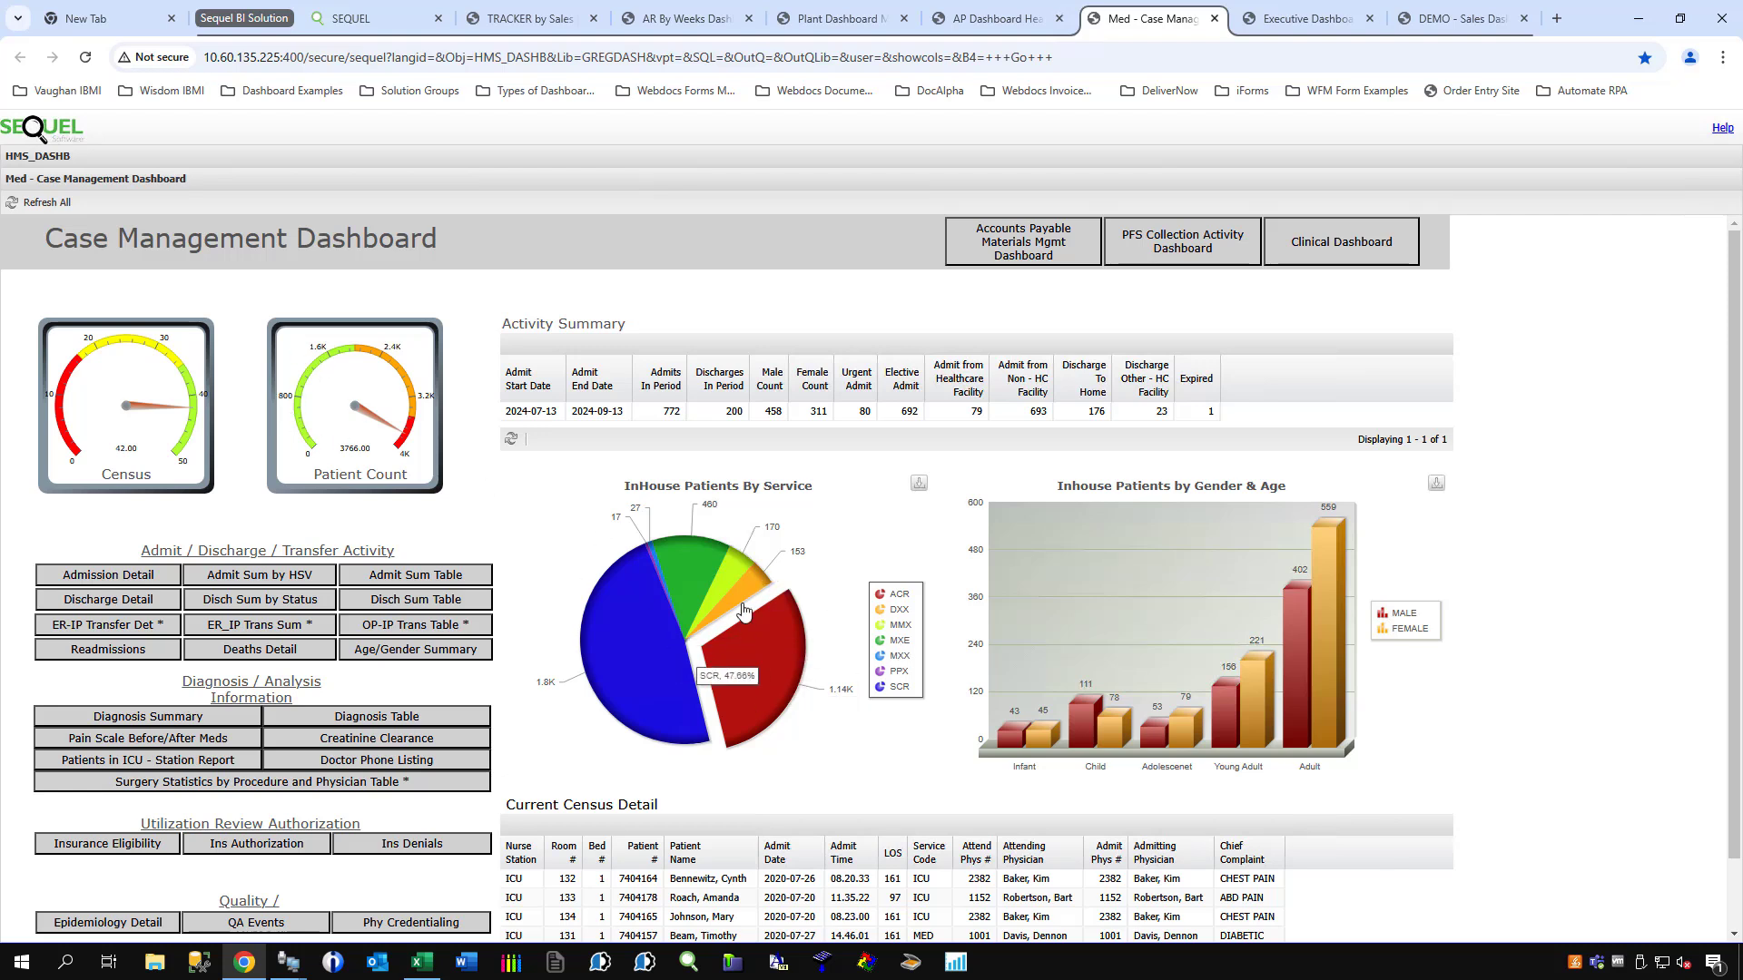
# Review the Company Health Dashboard and the Sales Analysis and Workflow Dashboard.
pyautogui.click(1318, 26)
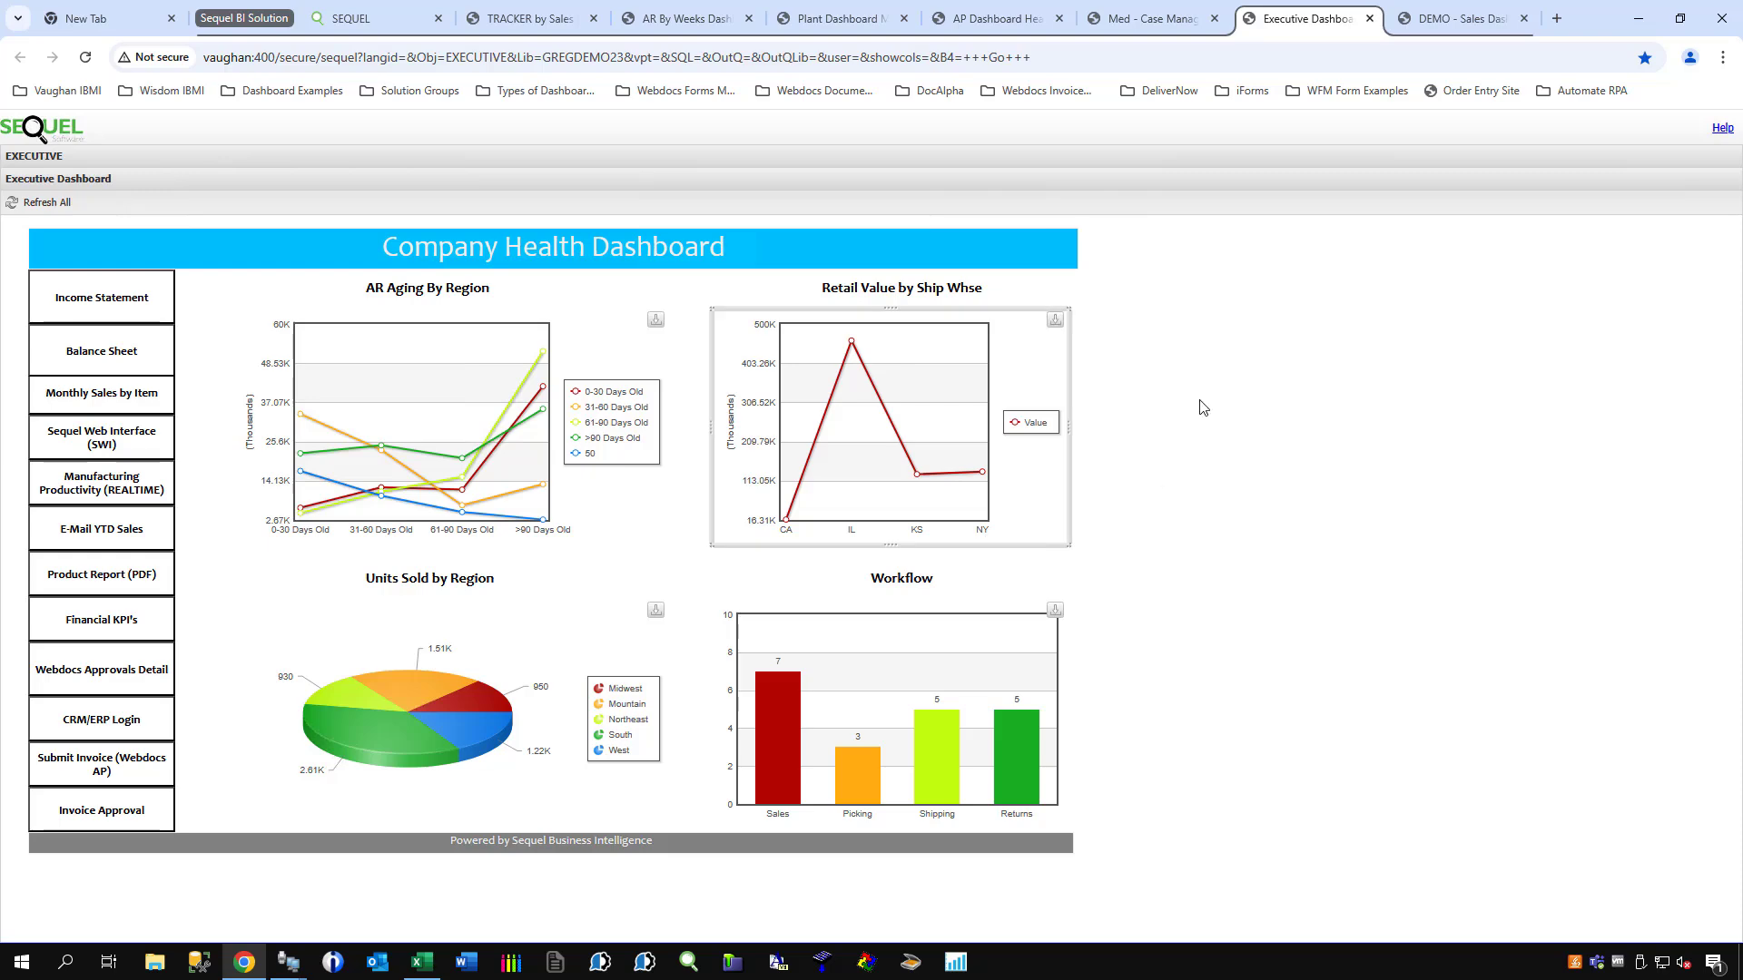
pyautogui.click(1448, 21)
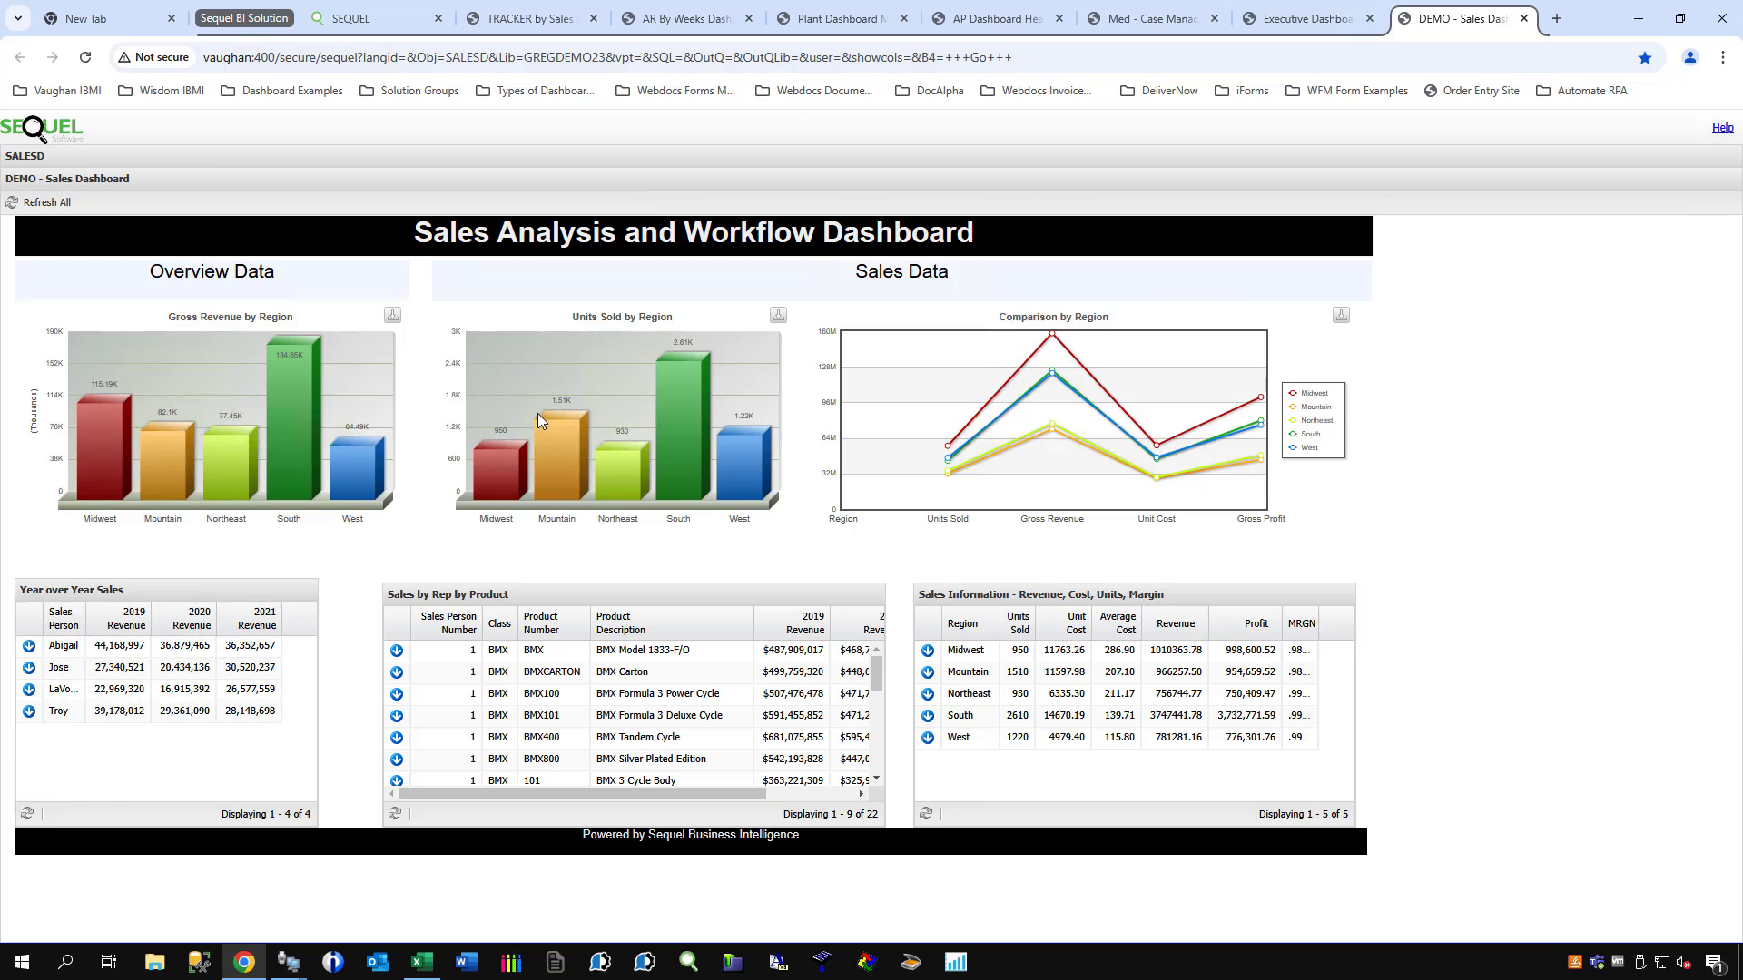
# Minimize Chrome, launch ViewPoint and connect to 10.60.135.225 by signing on with the user ID and password.
pyautogui.click(1640, 20)
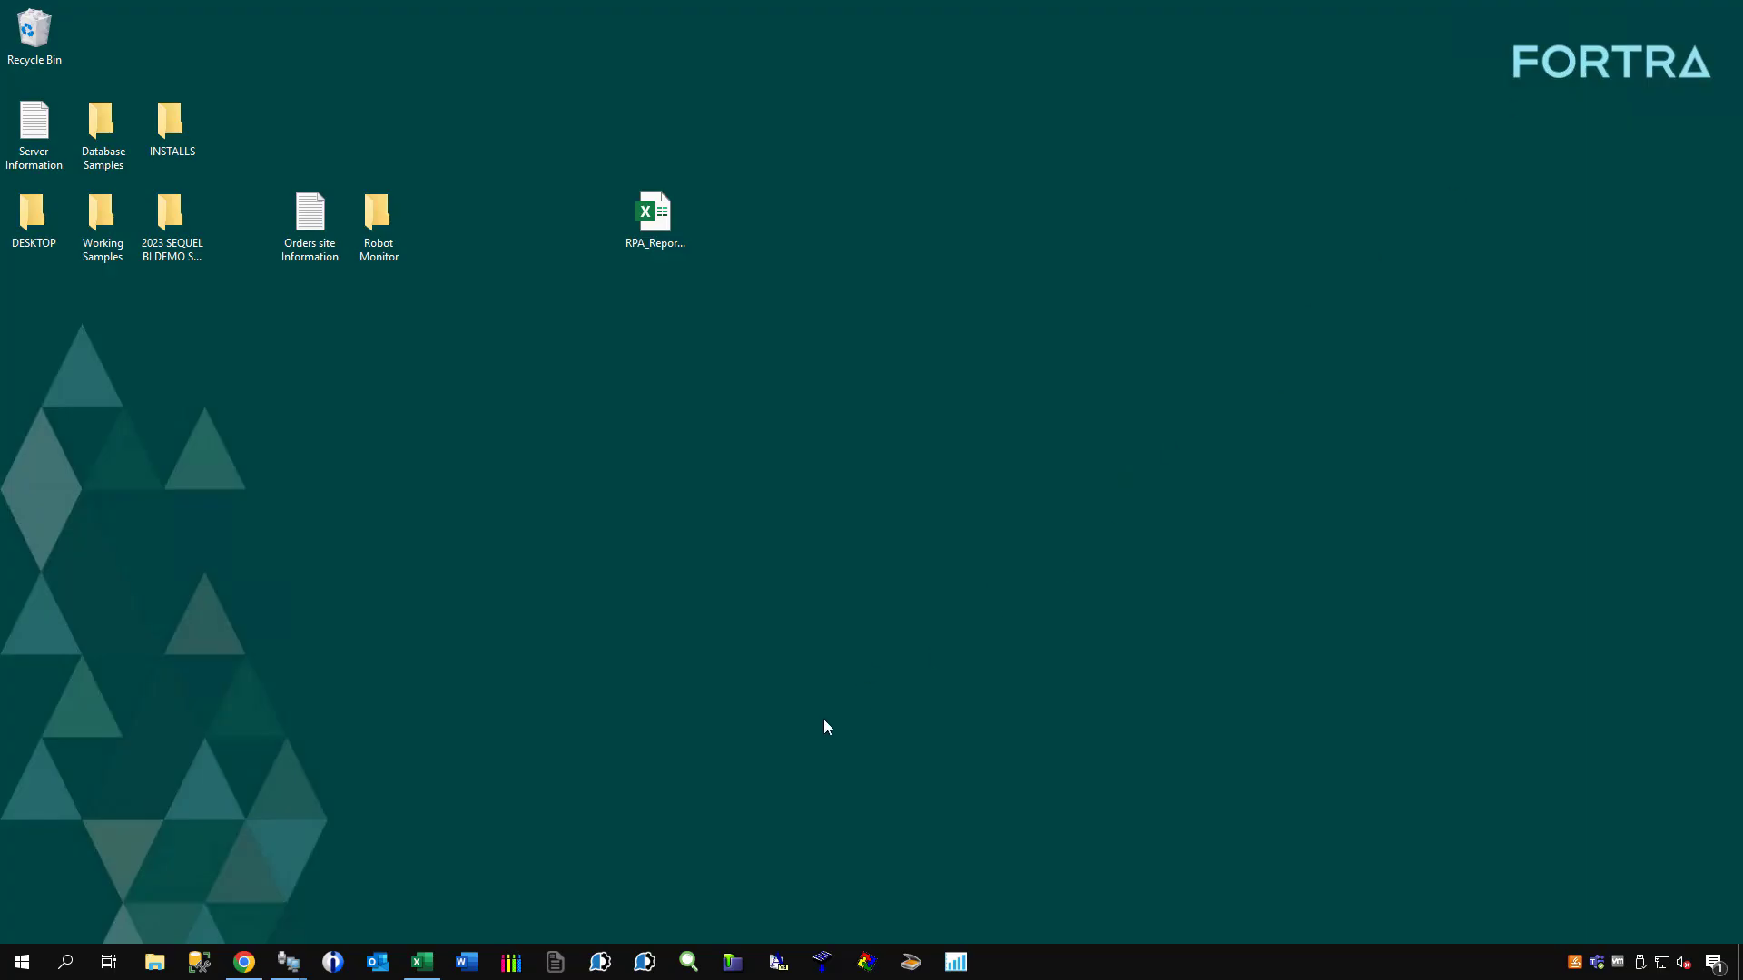
pyautogui.click(688, 964)
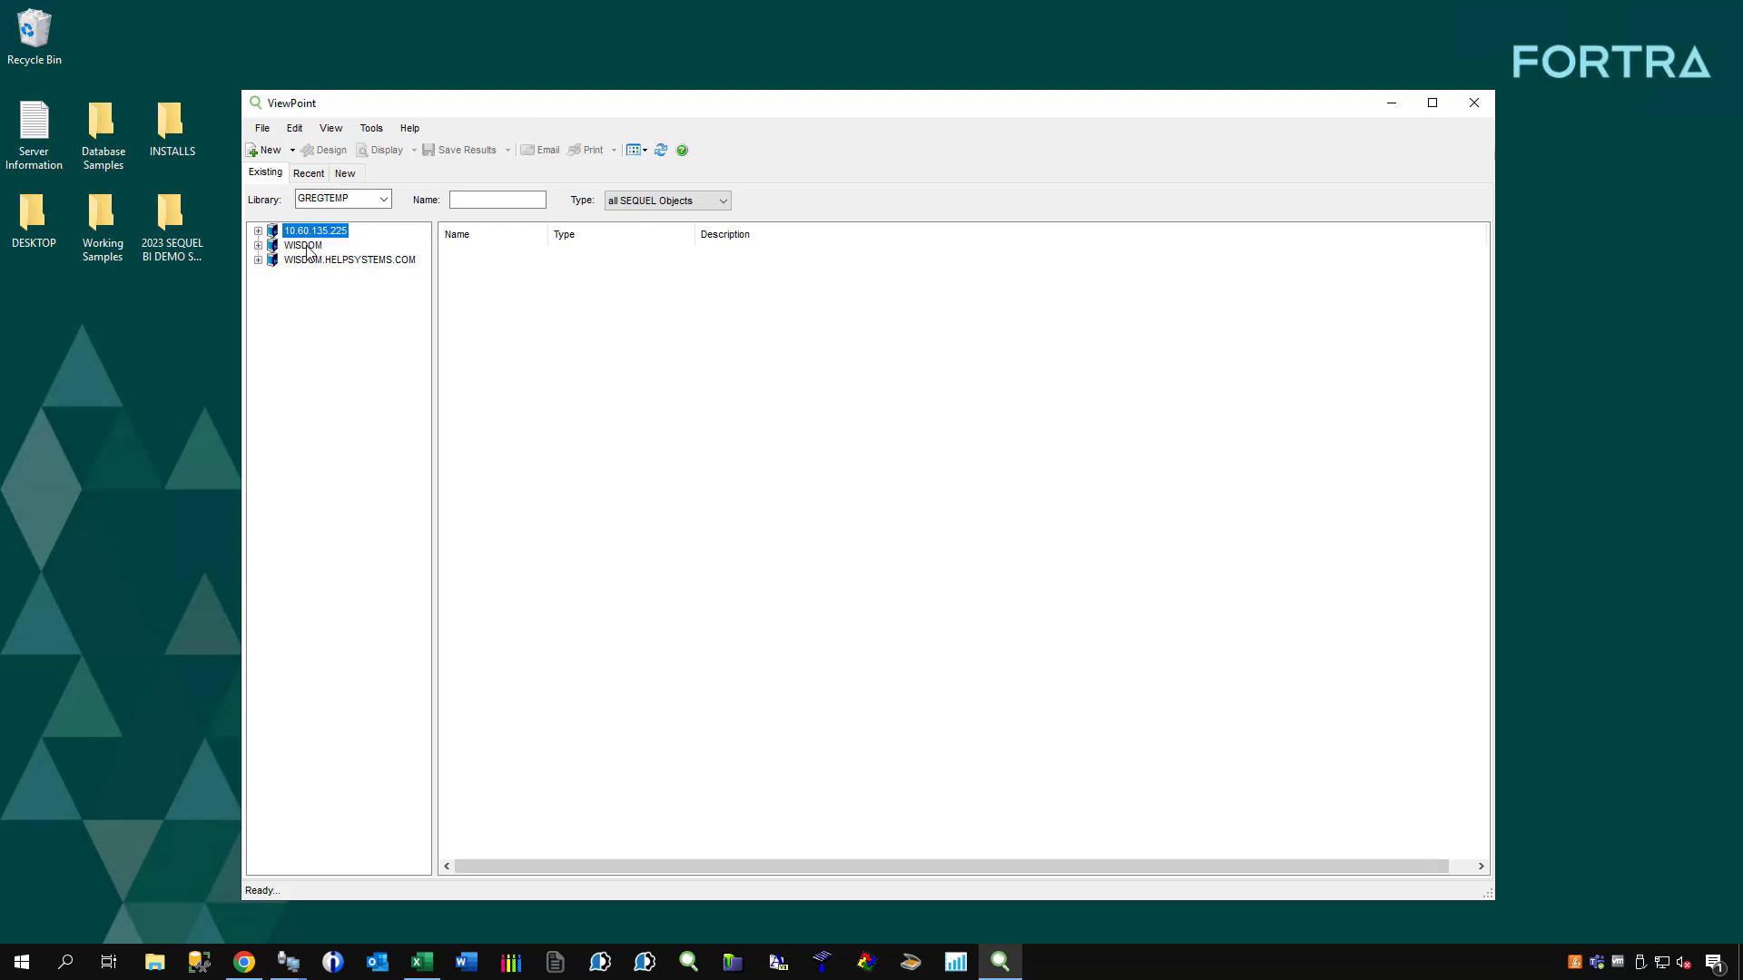
pyautogui.click(257, 231)
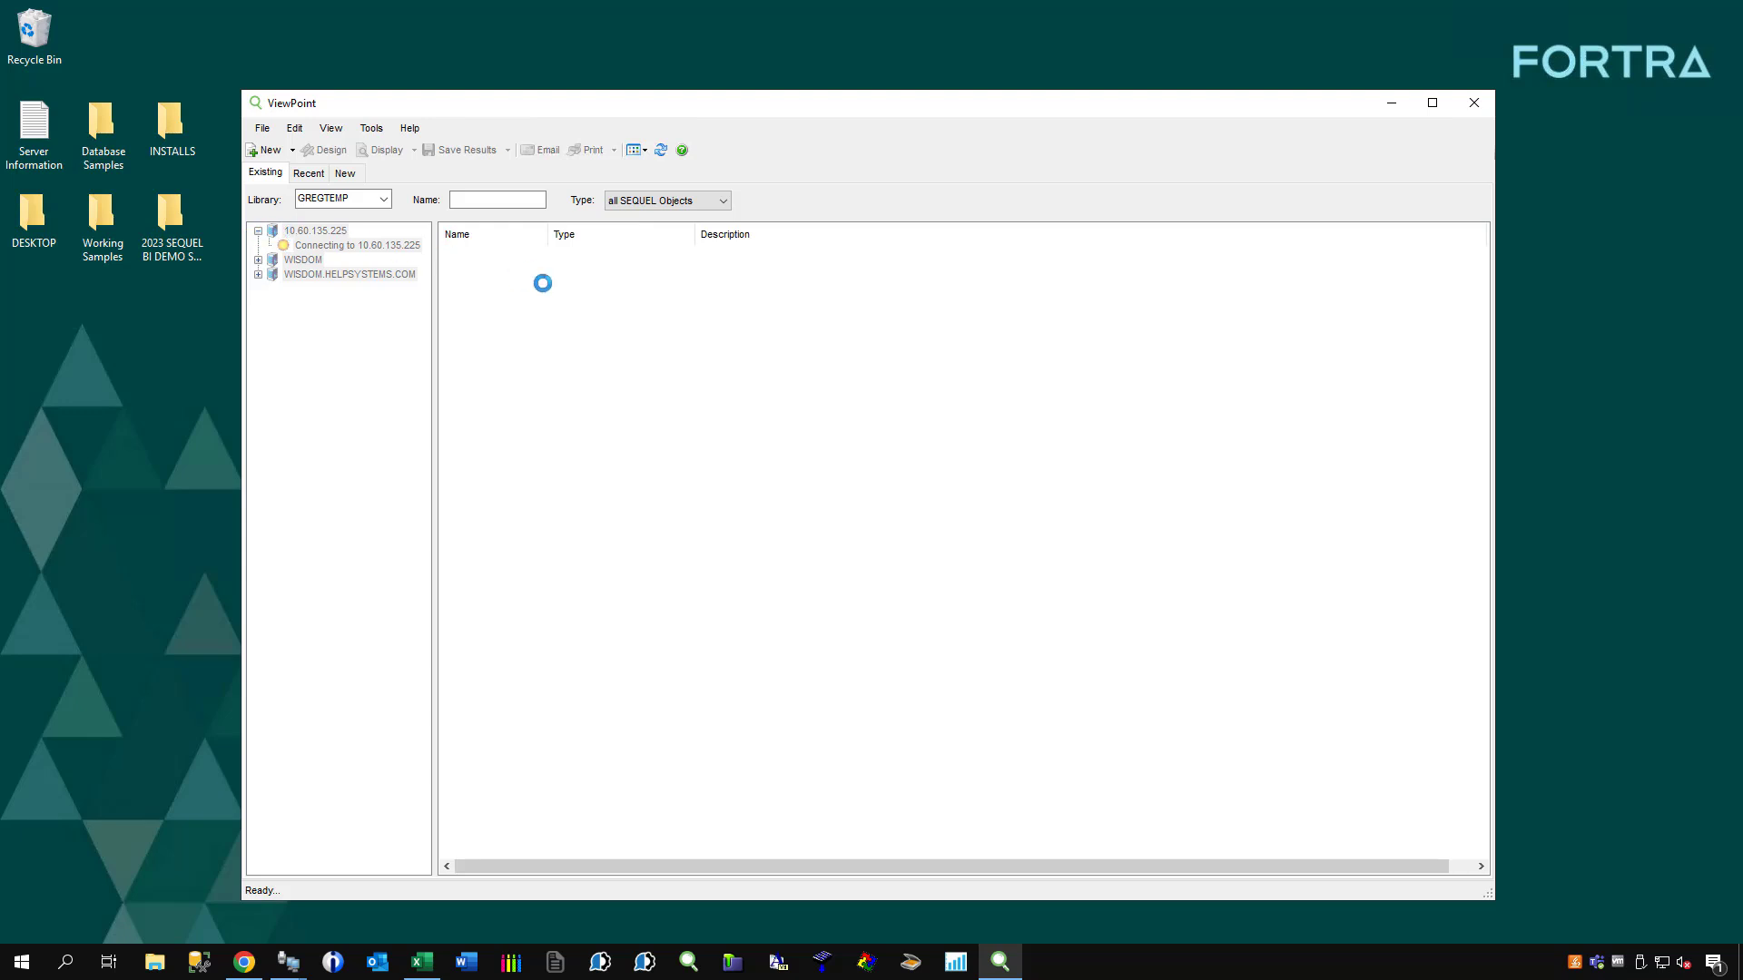
pyautogui.write('GREG')
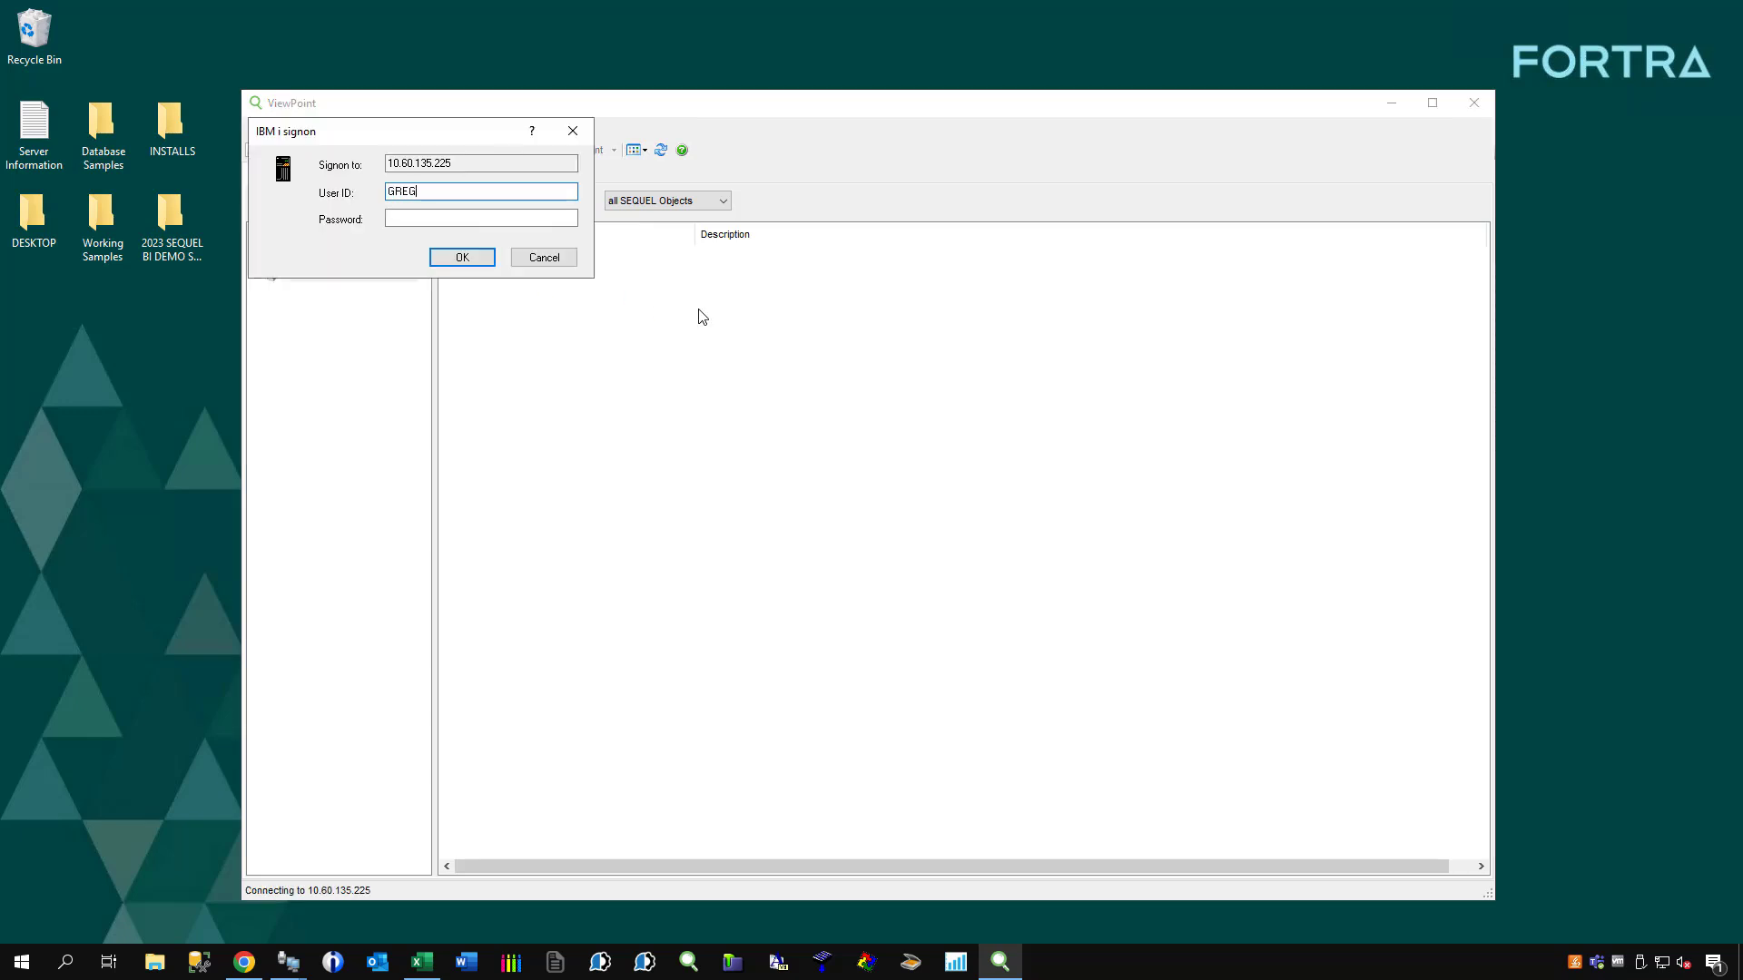
pyautogui.press('Tab')
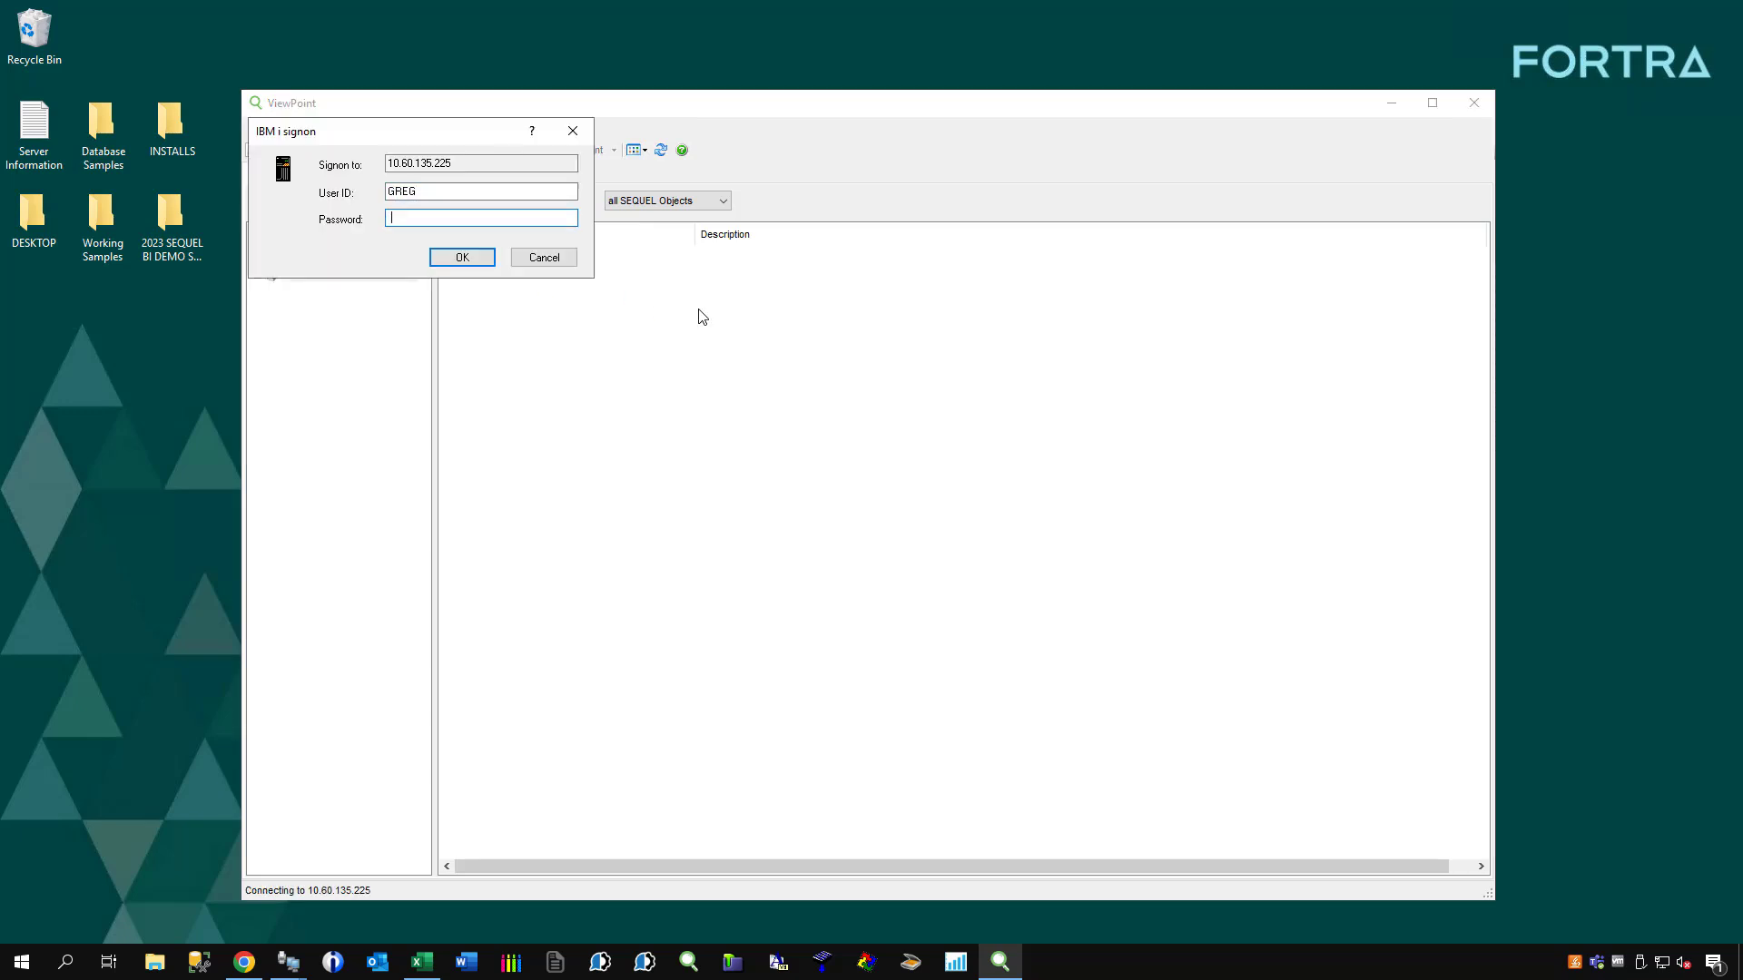
pyautogui.write('••••••••')
pyautogui.press('Return')
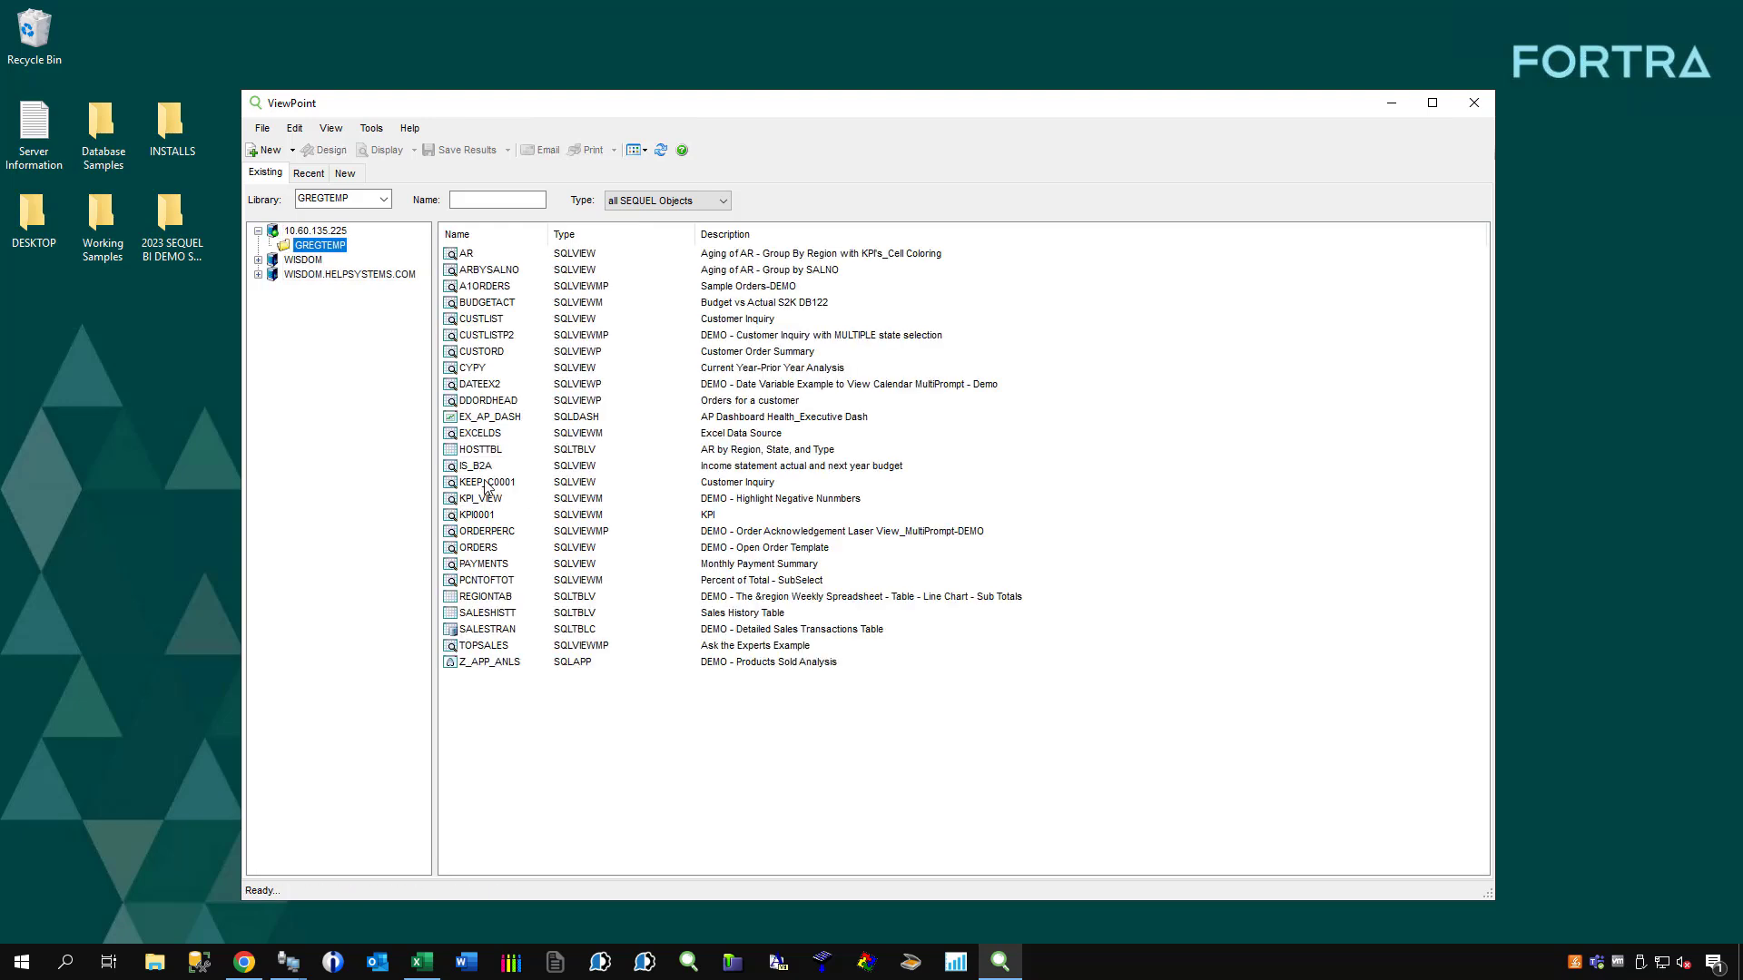
# Examine the email and job scheduling options for the AR view's results, and cancel both without sending or scheduling.
pyautogui.click(468, 257)
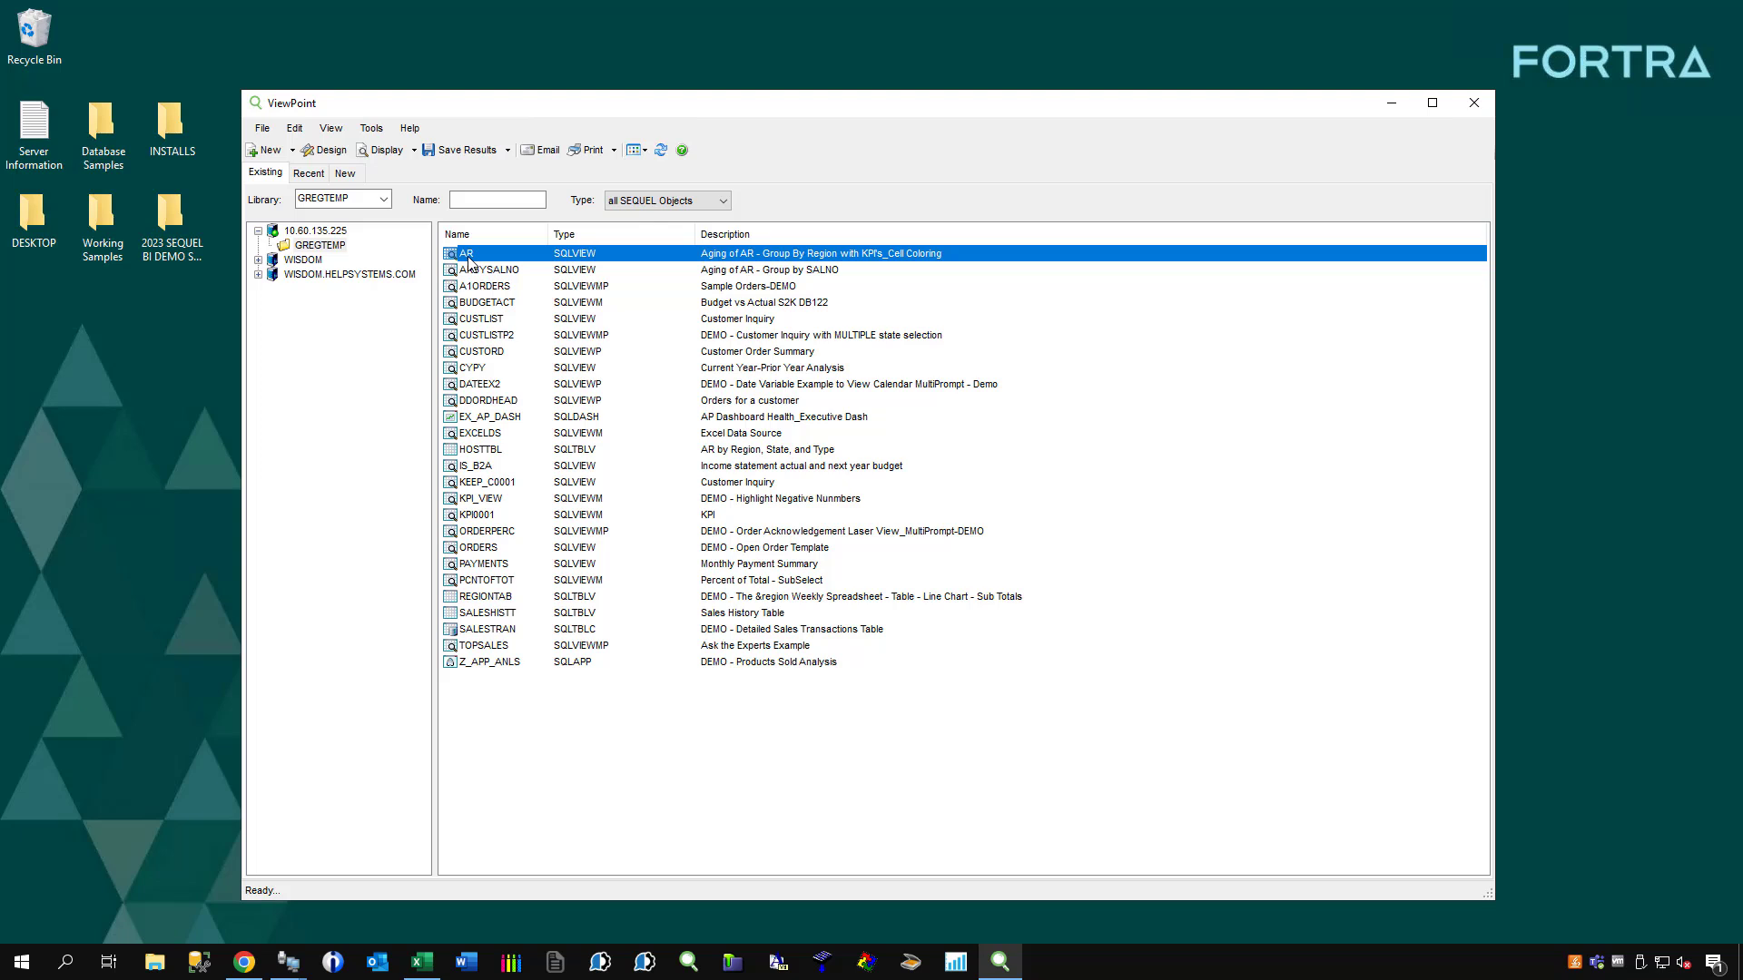
pyautogui.rightClick(469, 258)
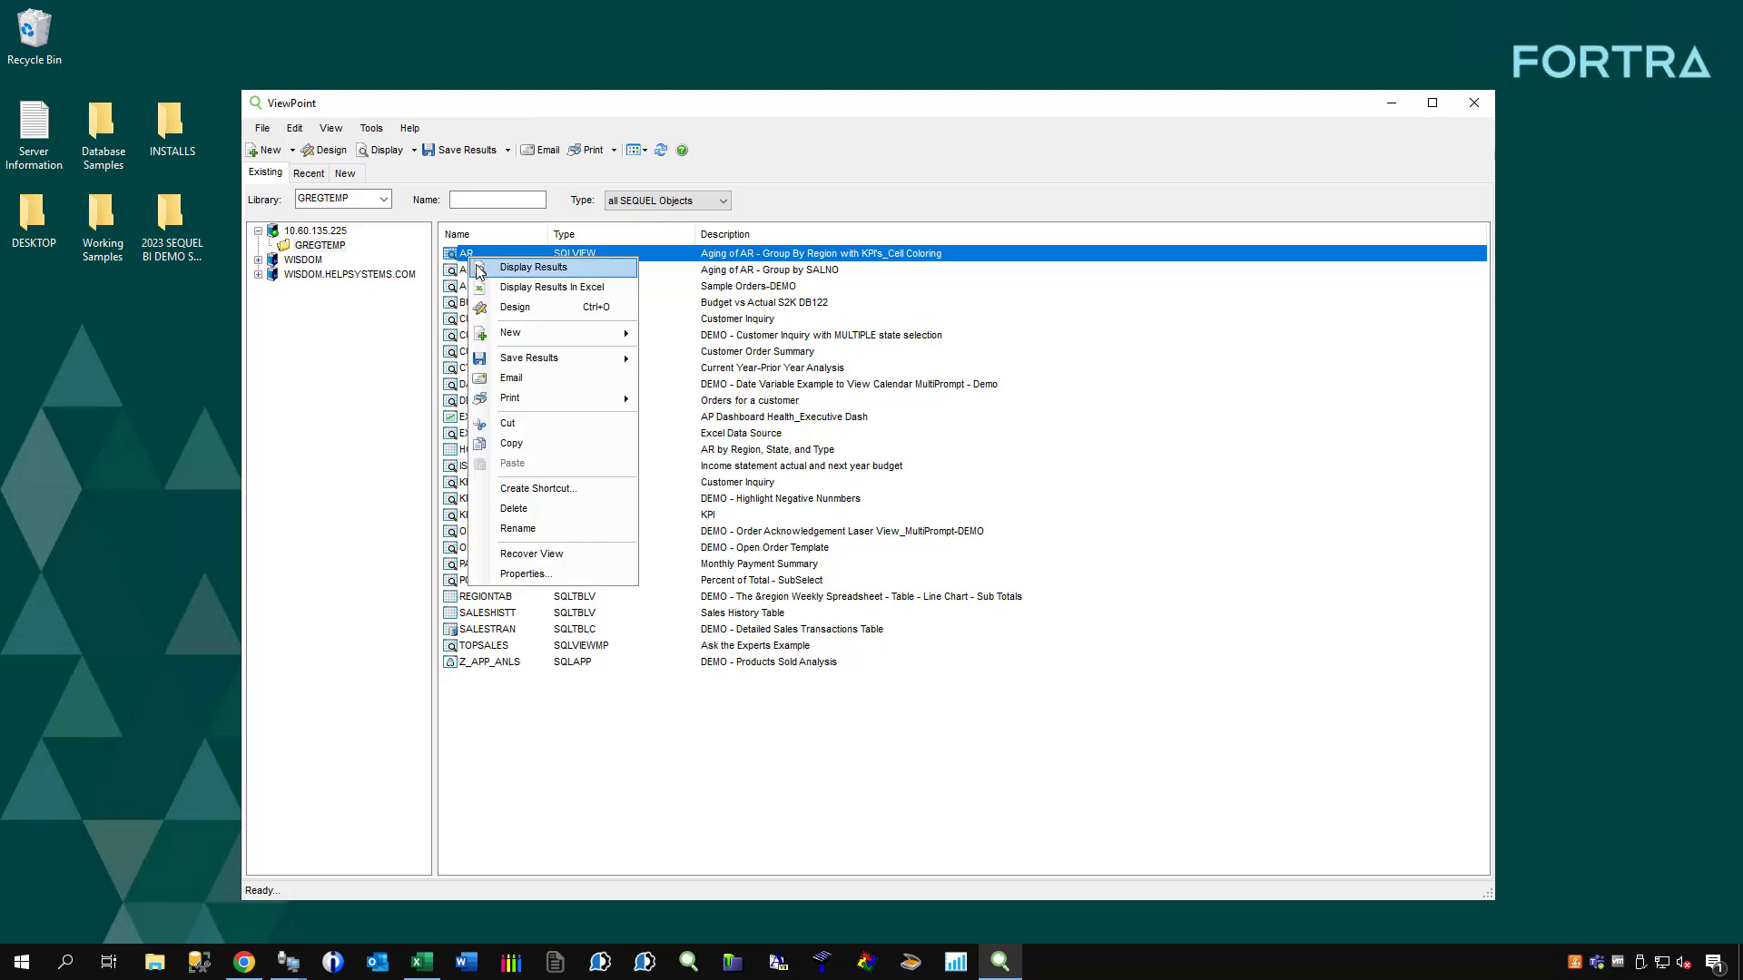
pyautogui.press('Escape')
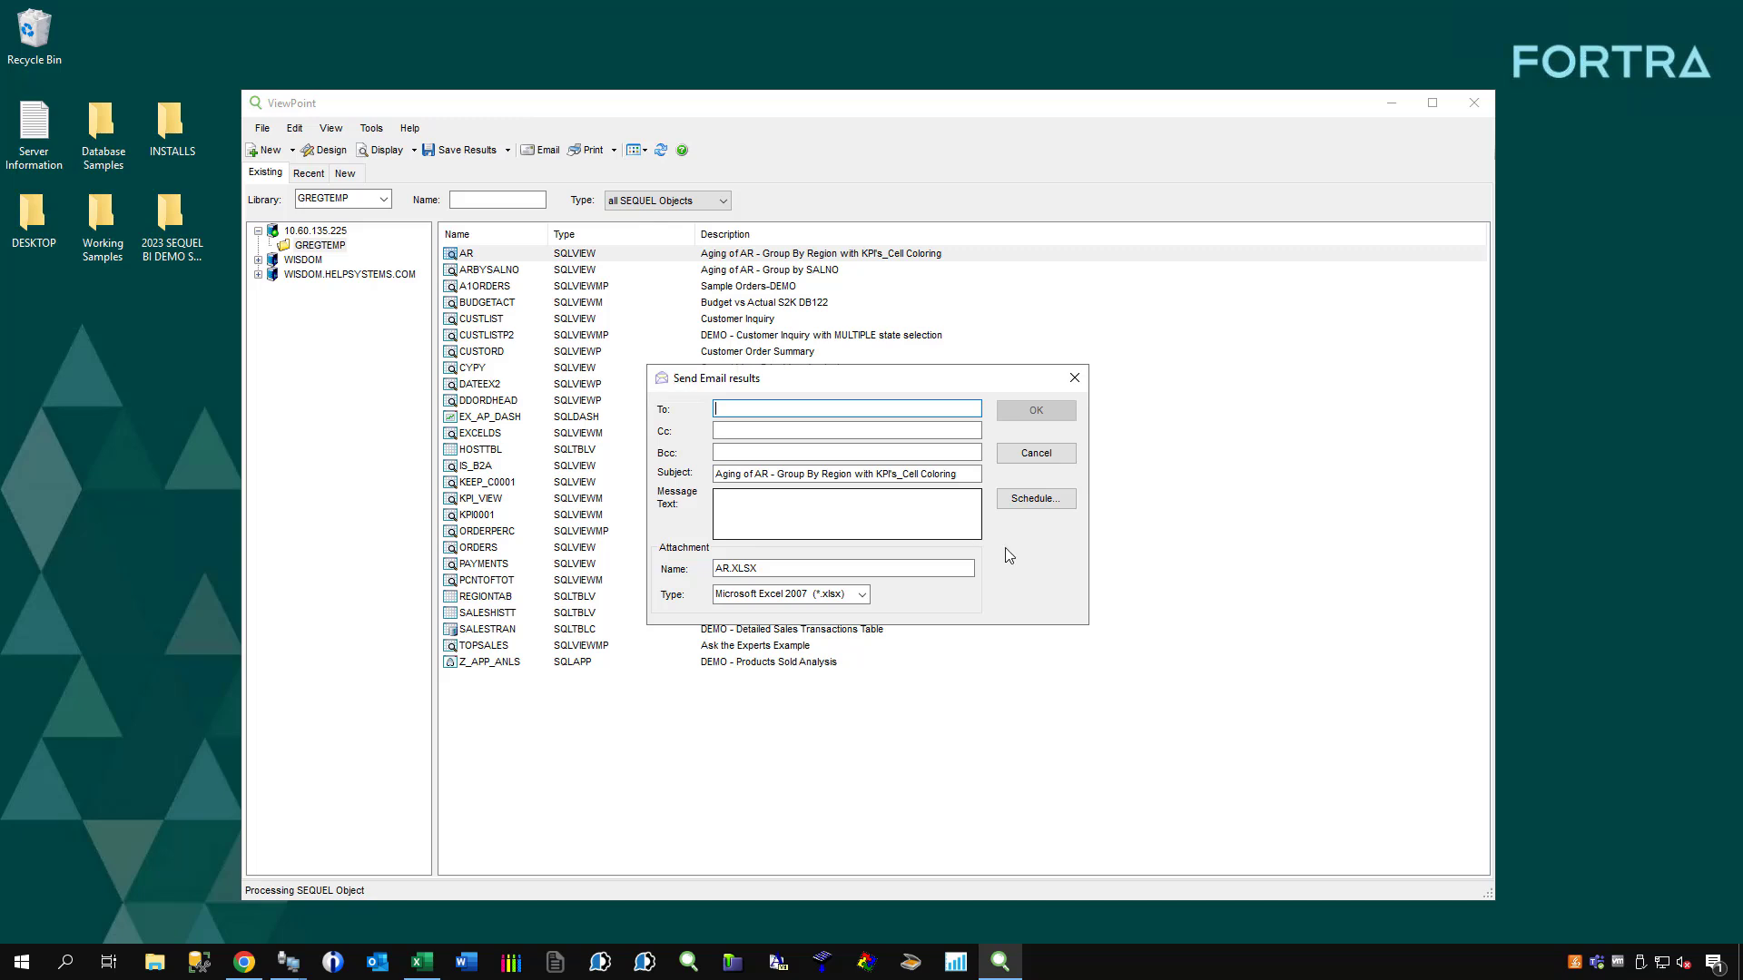
pyautogui.click(1026, 504)
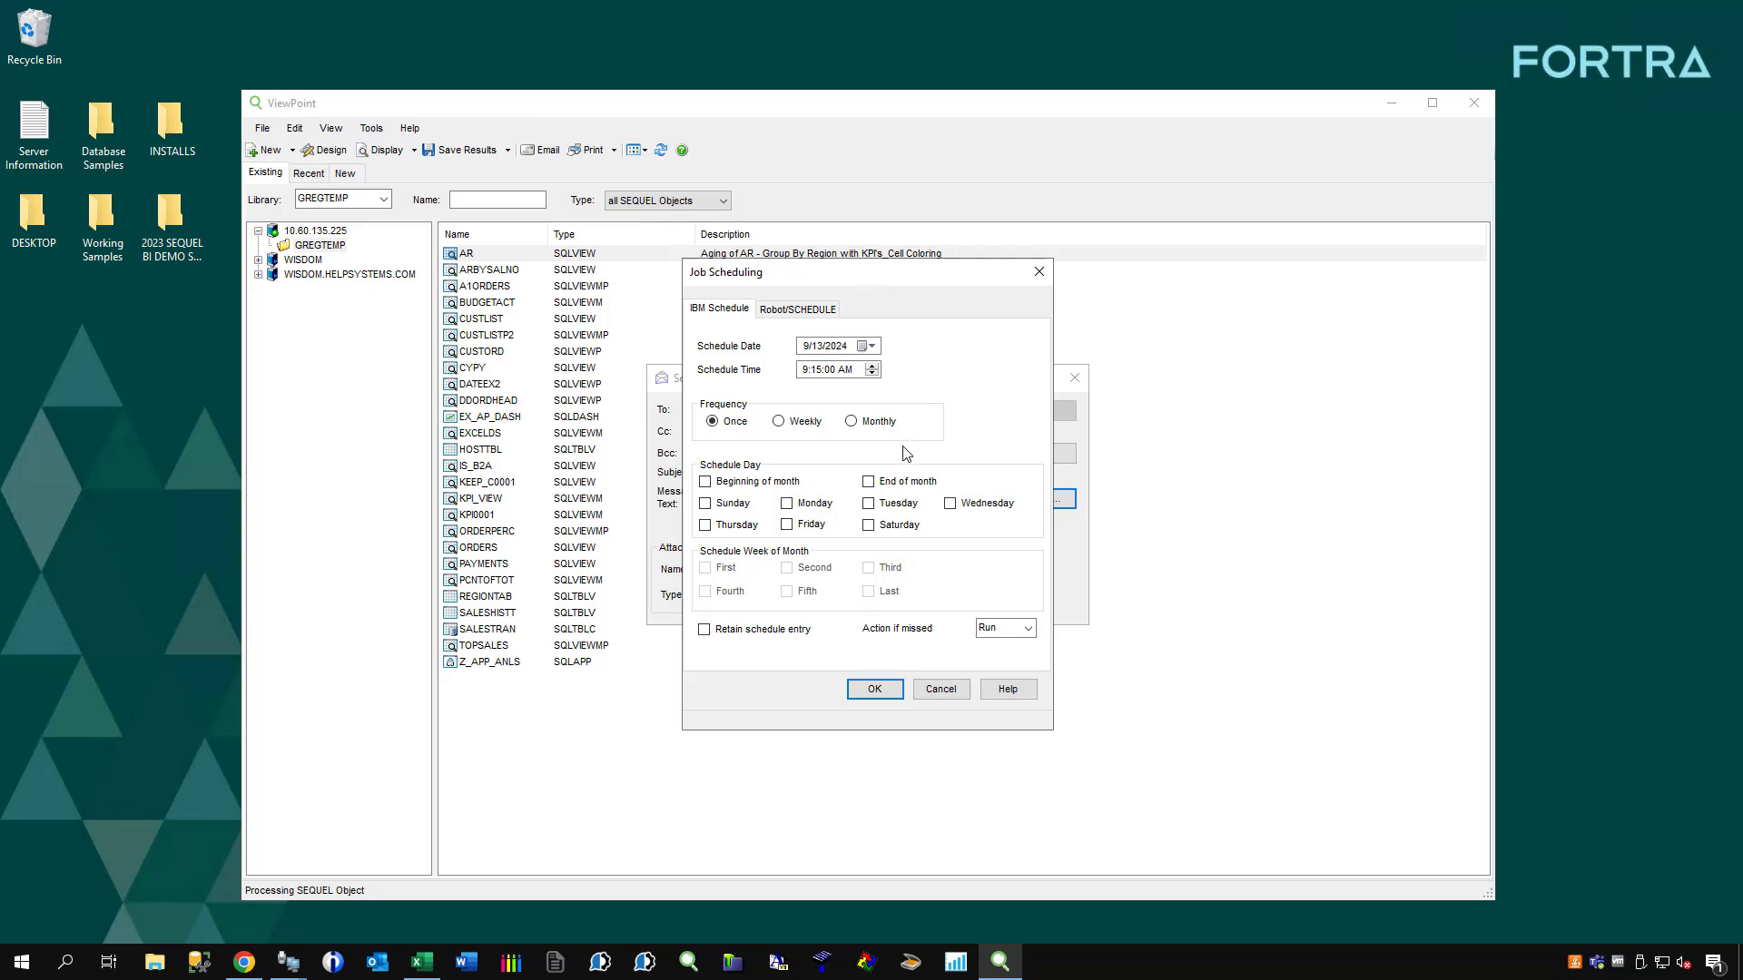
pyautogui.click(940, 690)
pyautogui.click(1043, 454)
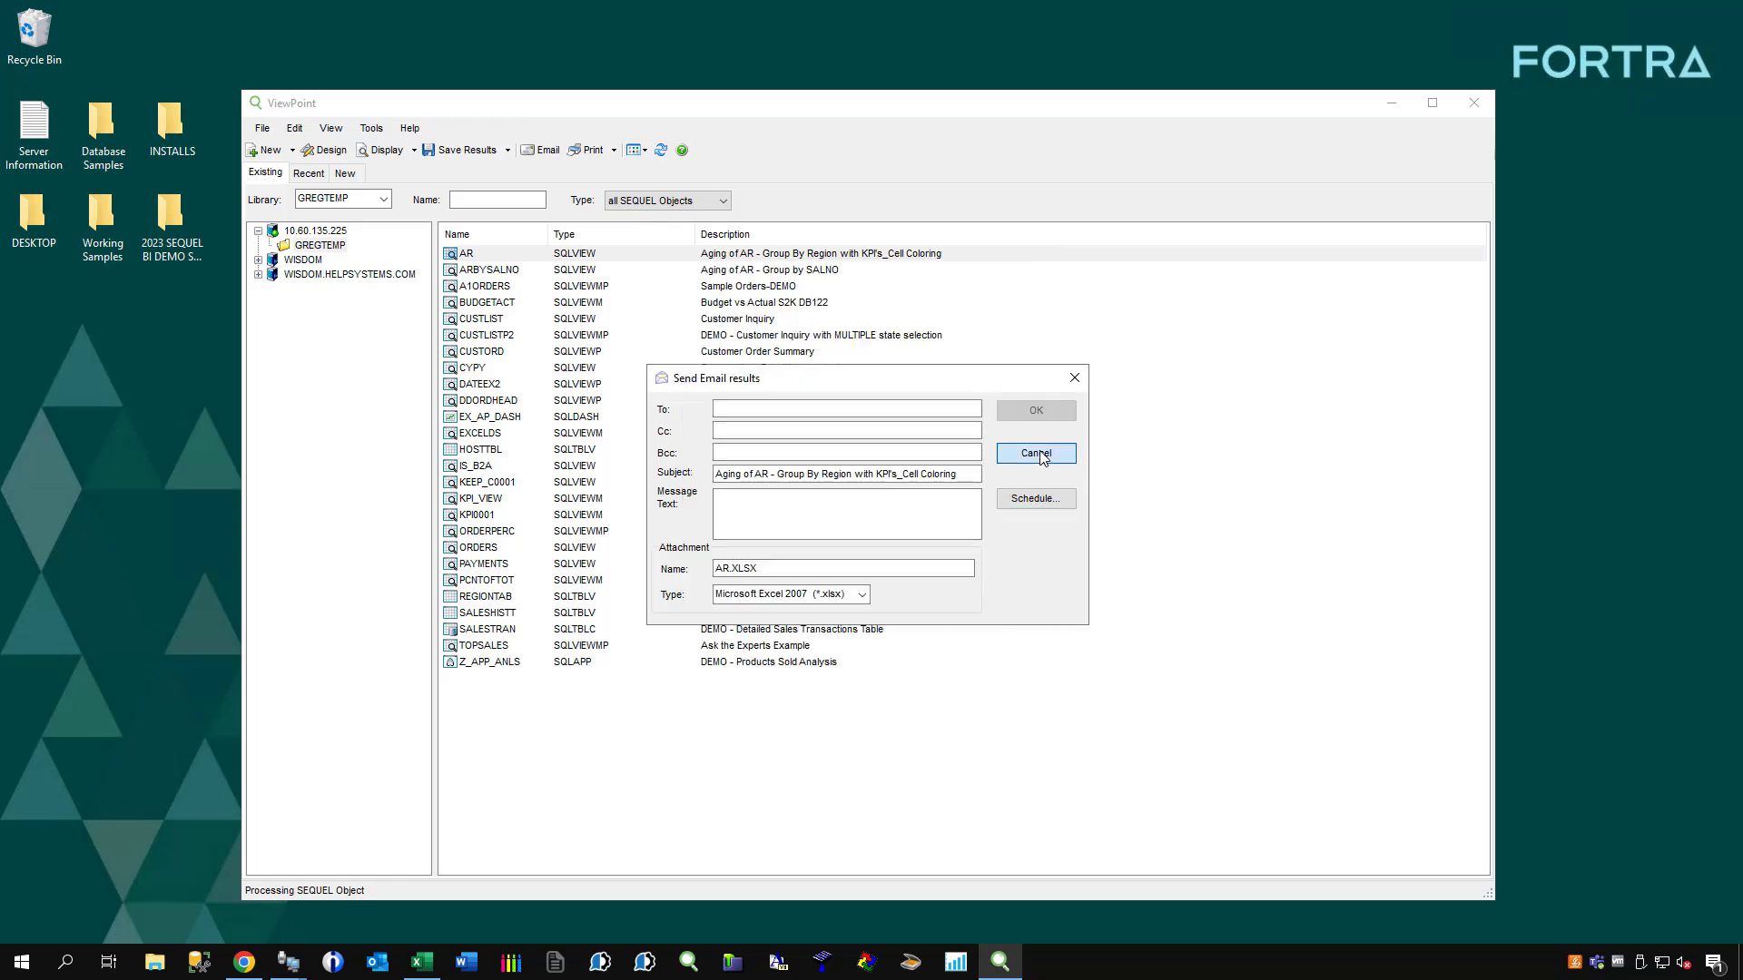